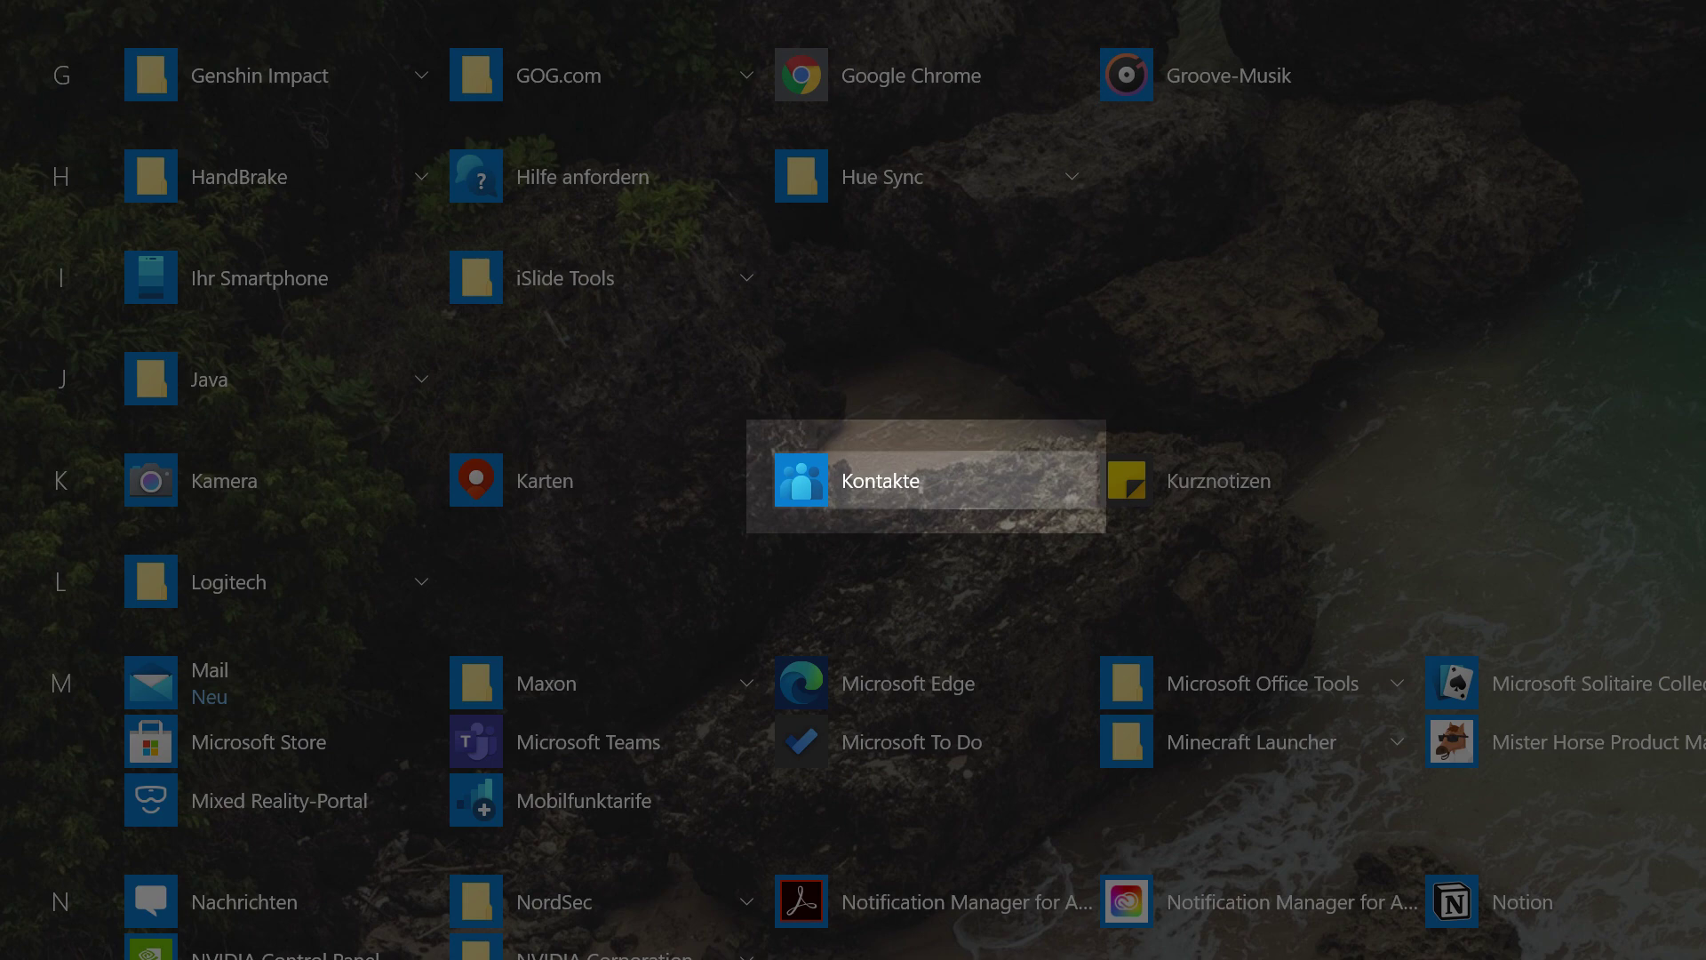
Step: Open the Windows Kontakte app, and open the SimonTutorial.de contact from the desktop Outlook contact list
{"action": "left_click", "coordinate": [889, 480]}
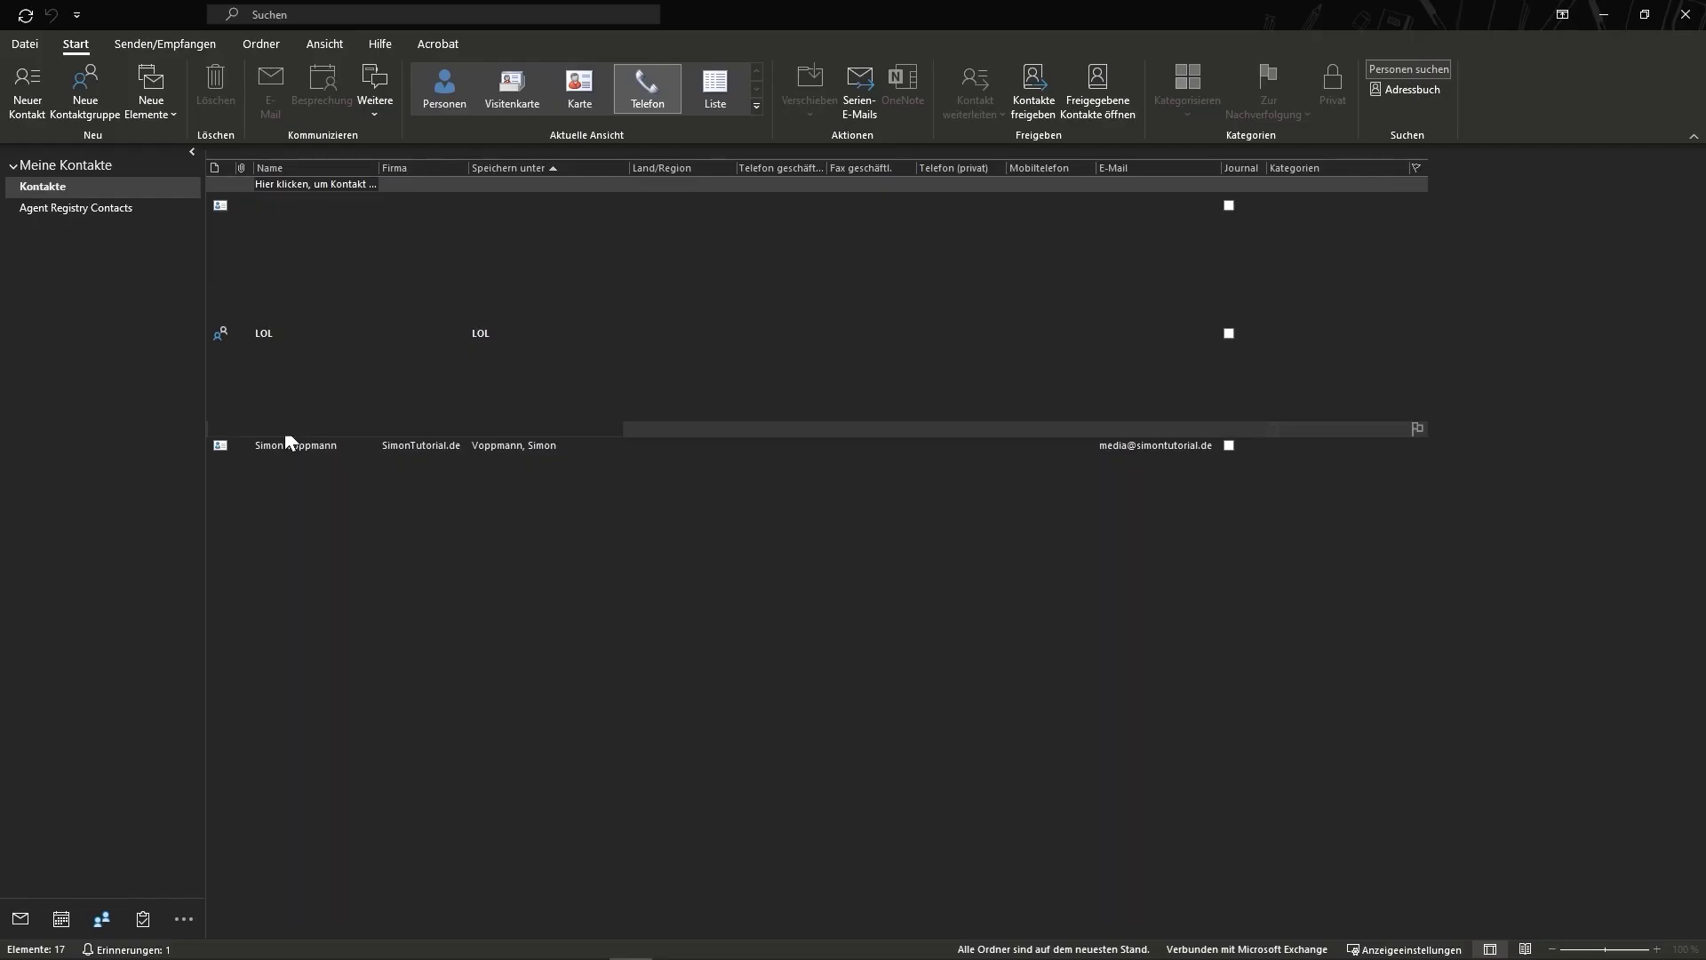
{"action": "double_click", "coordinate": [304, 440]}
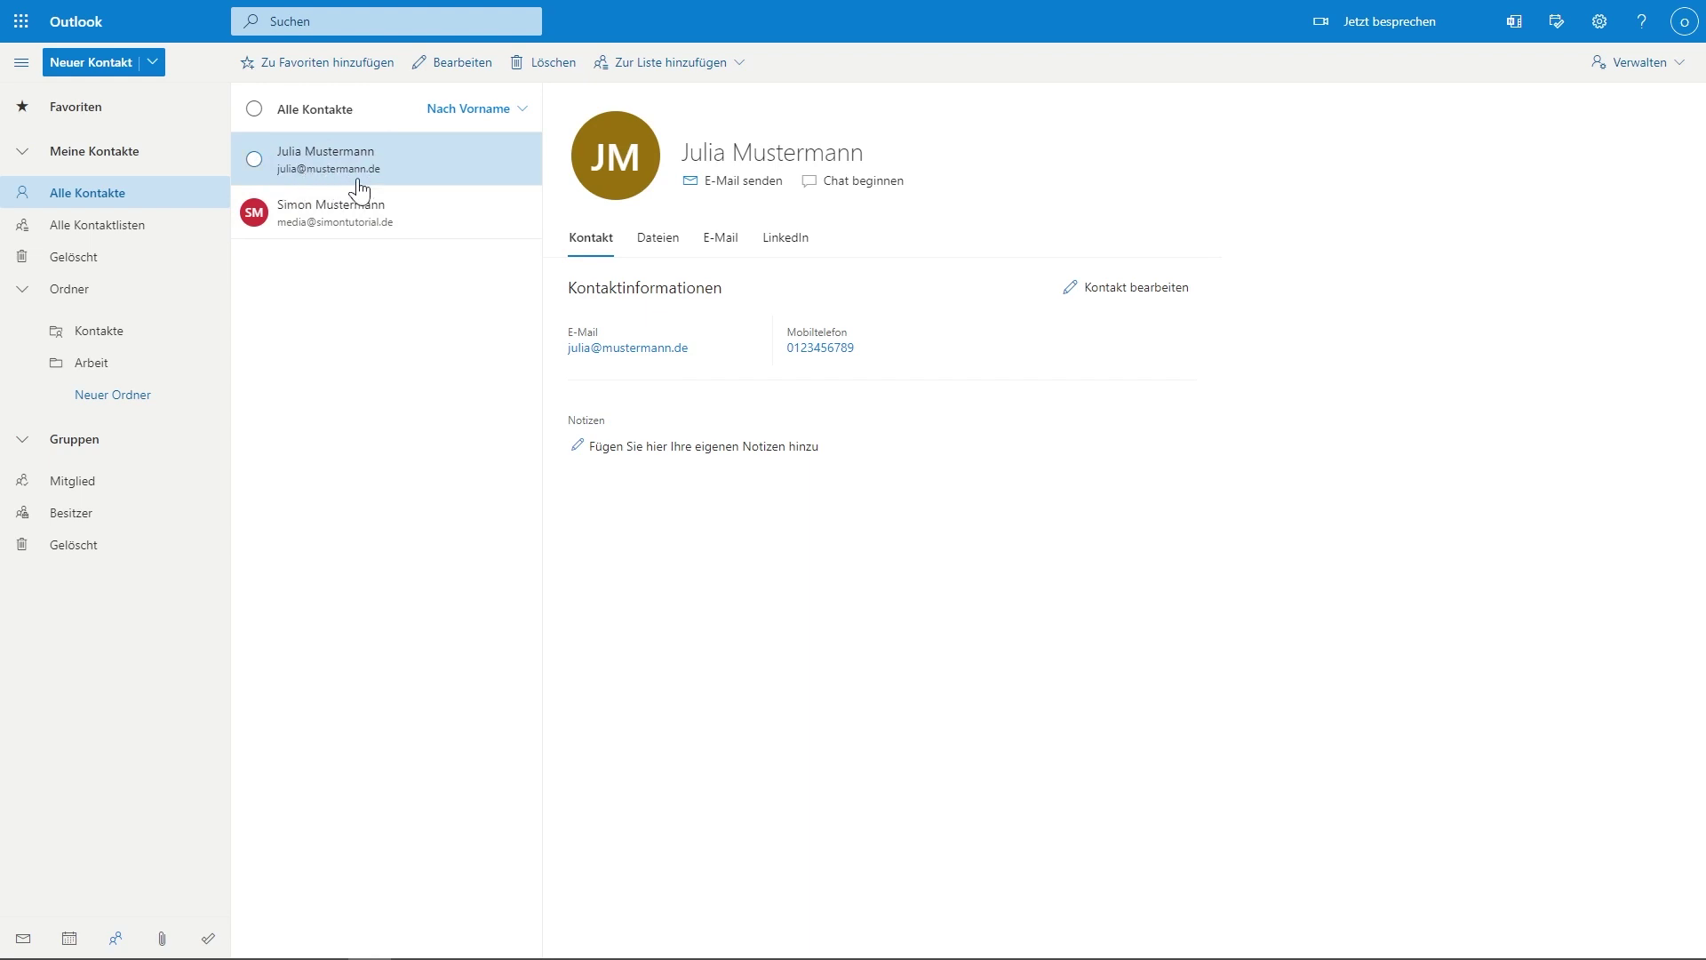
Step: Review the sorting options for all contacts and try selecting and deselecting the whole list
{"action": "left_click", "coordinate": [521, 113]}
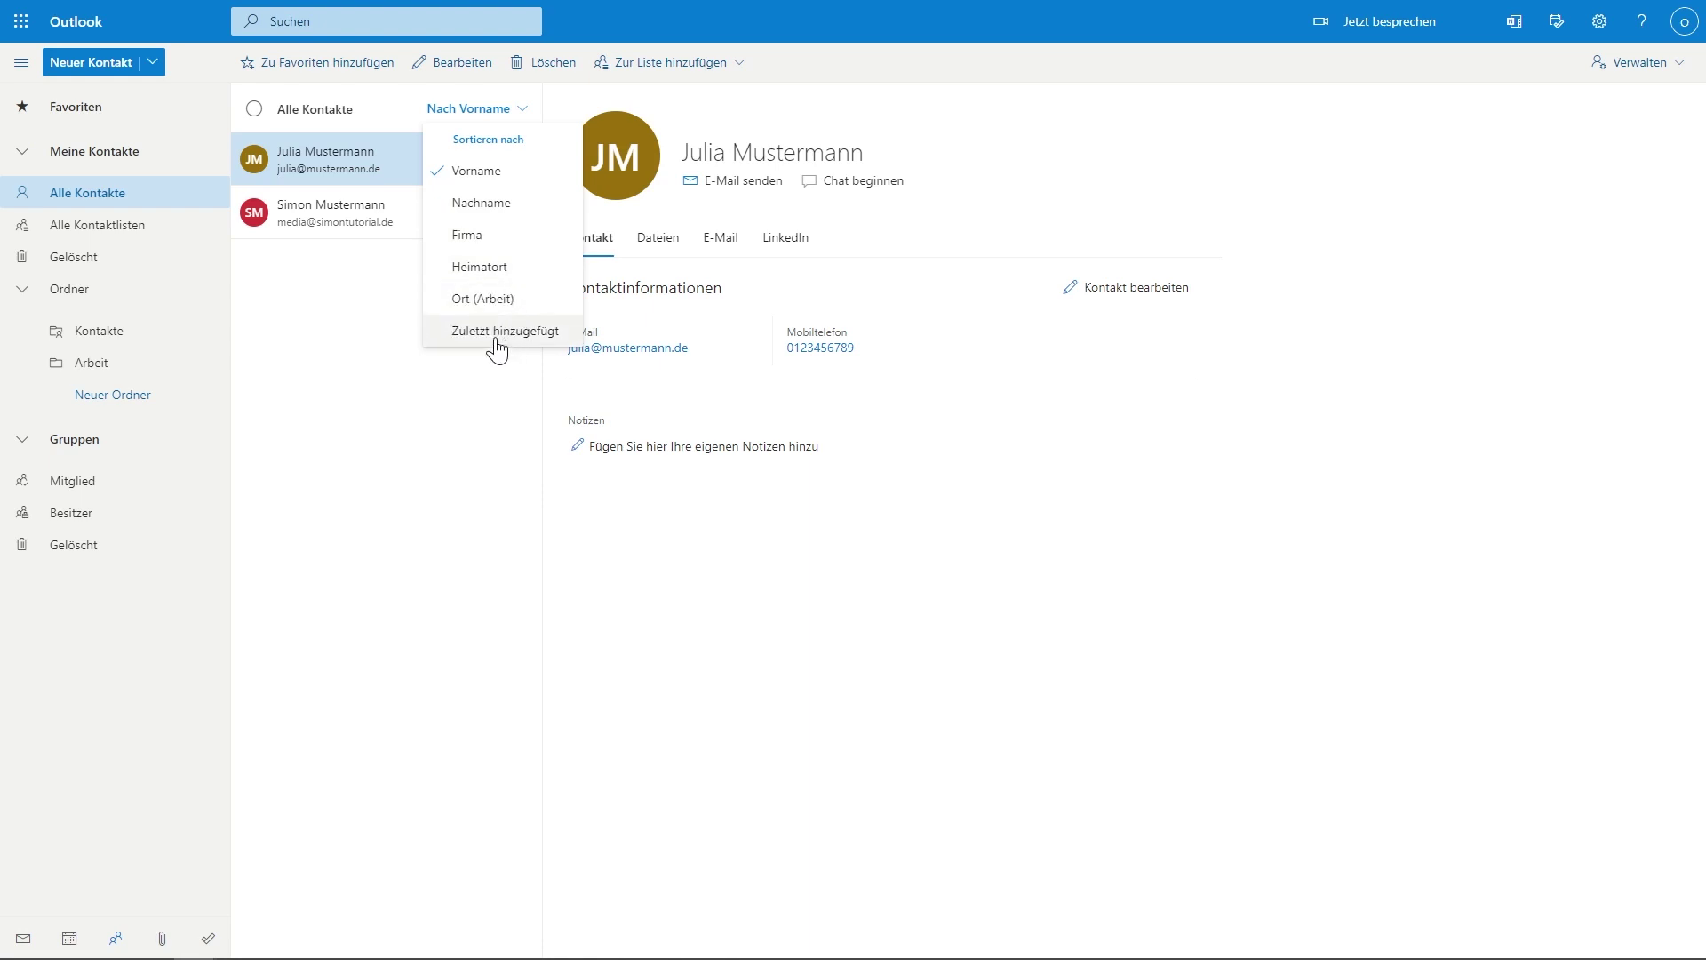
{"action": "left_click", "coordinate": [449, 422]}
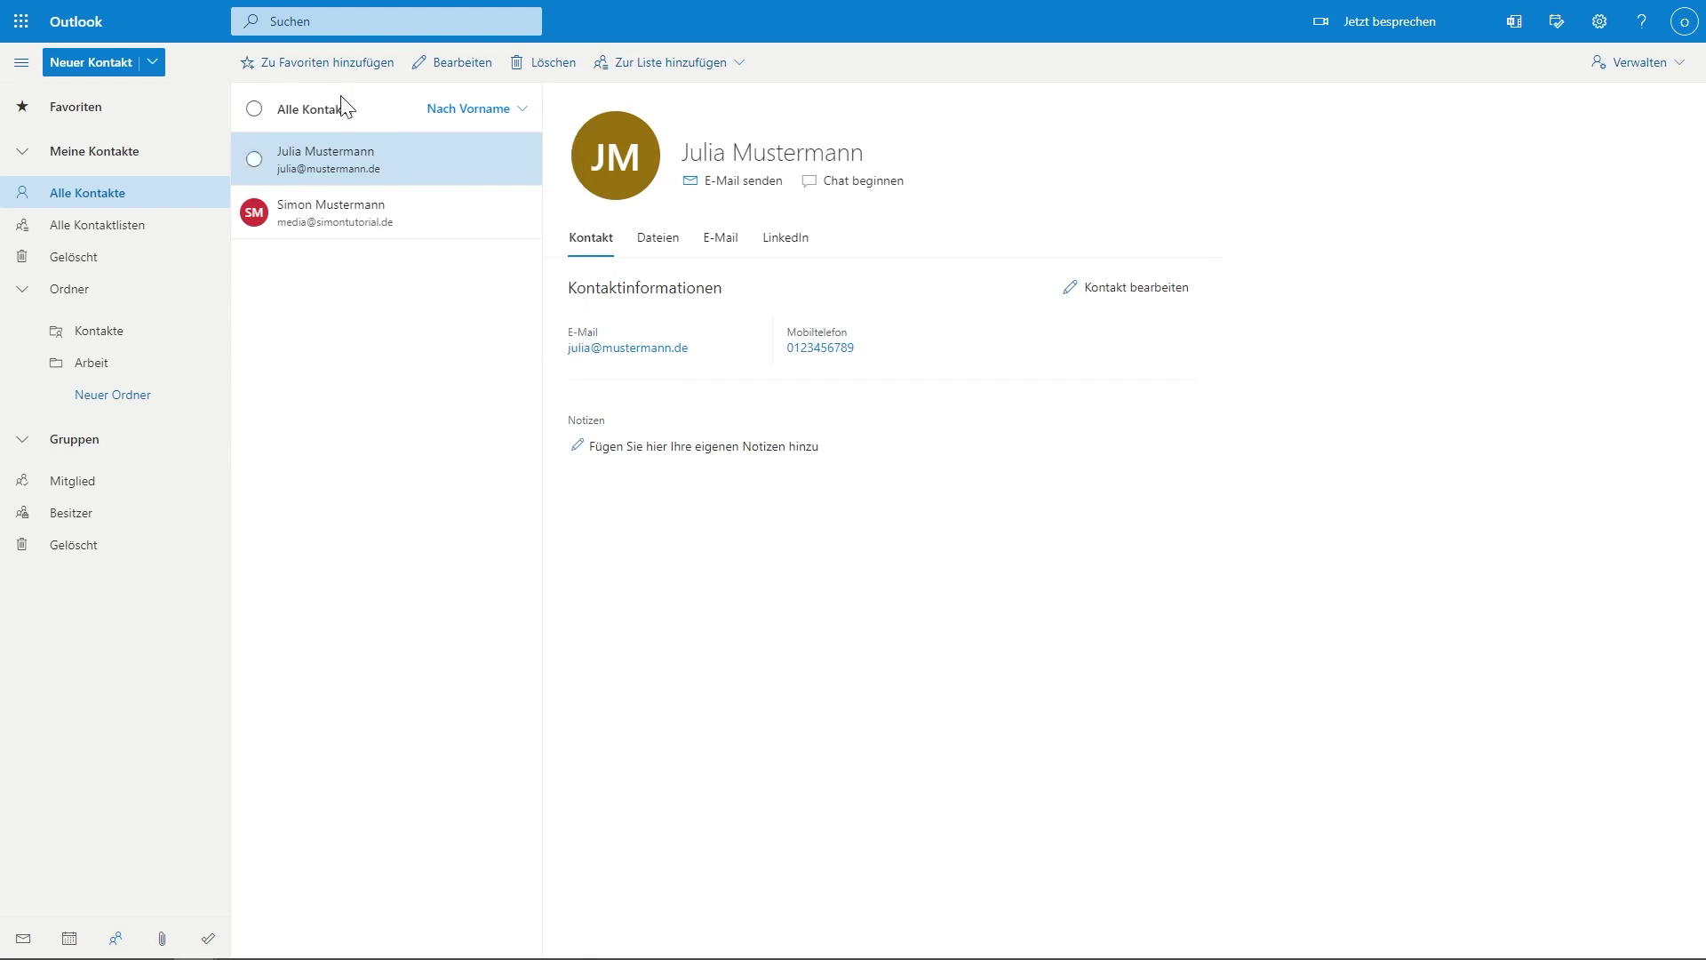
{"action": "left_click", "coordinate": [255, 108]}
{"action": "left_click", "coordinate": [254, 110]}
{"action": "left_click", "coordinate": [503, 114]}
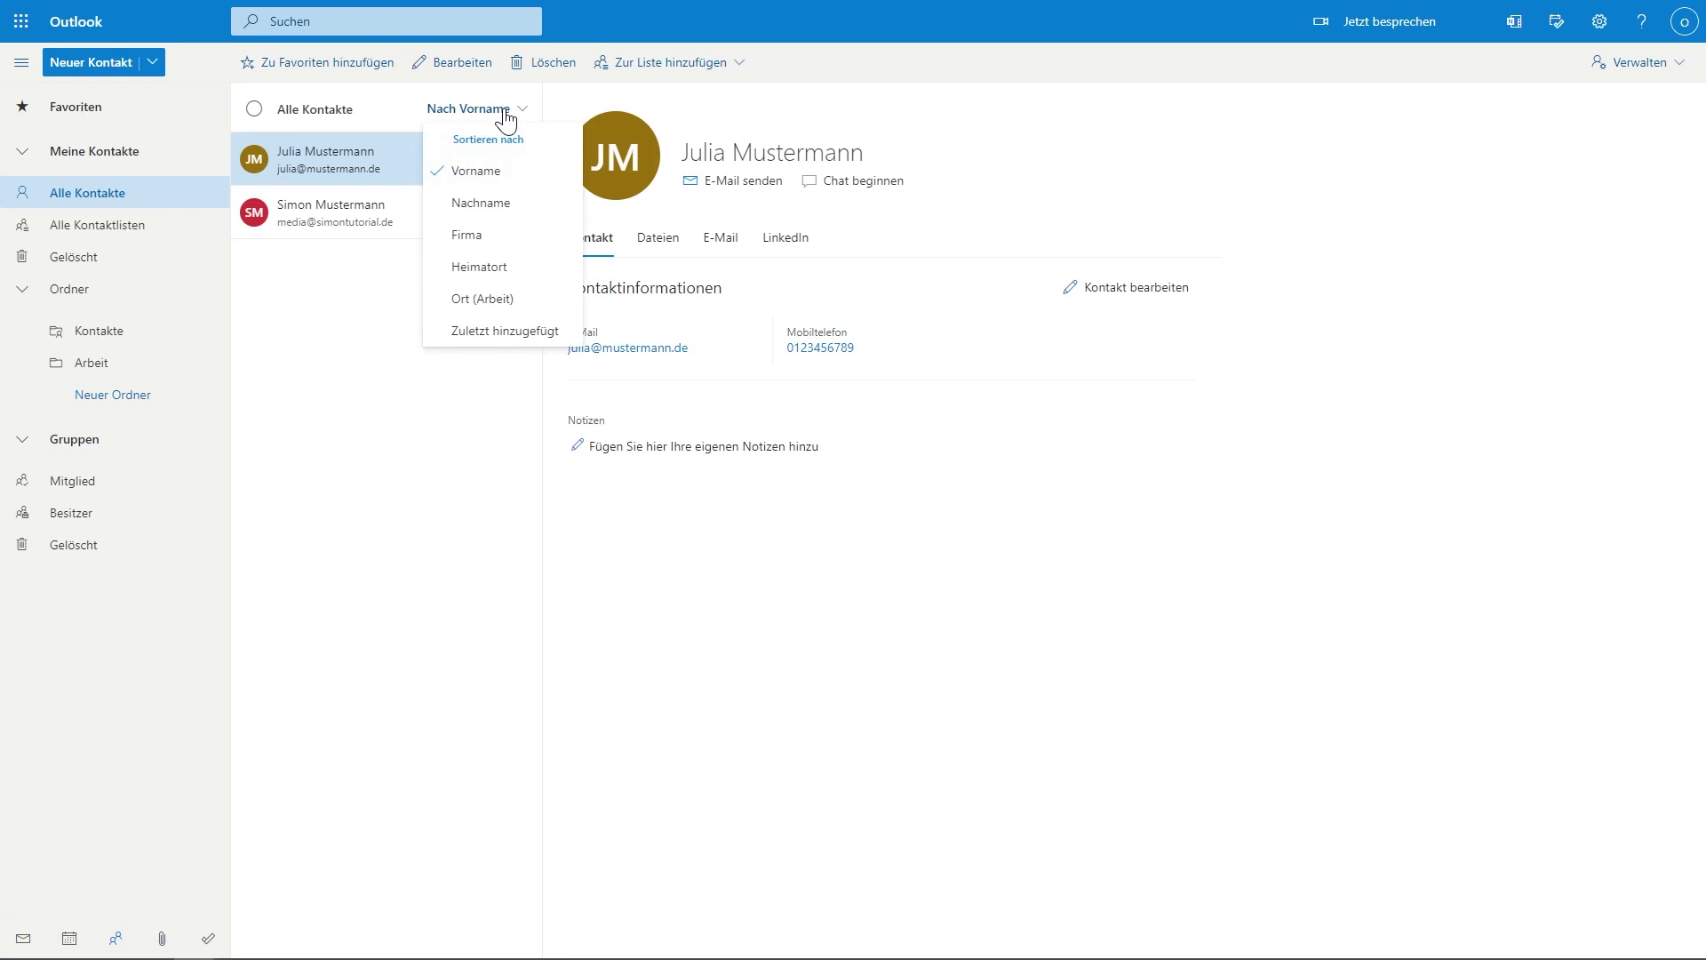
{"action": "left_click", "coordinate": [500, 114]}
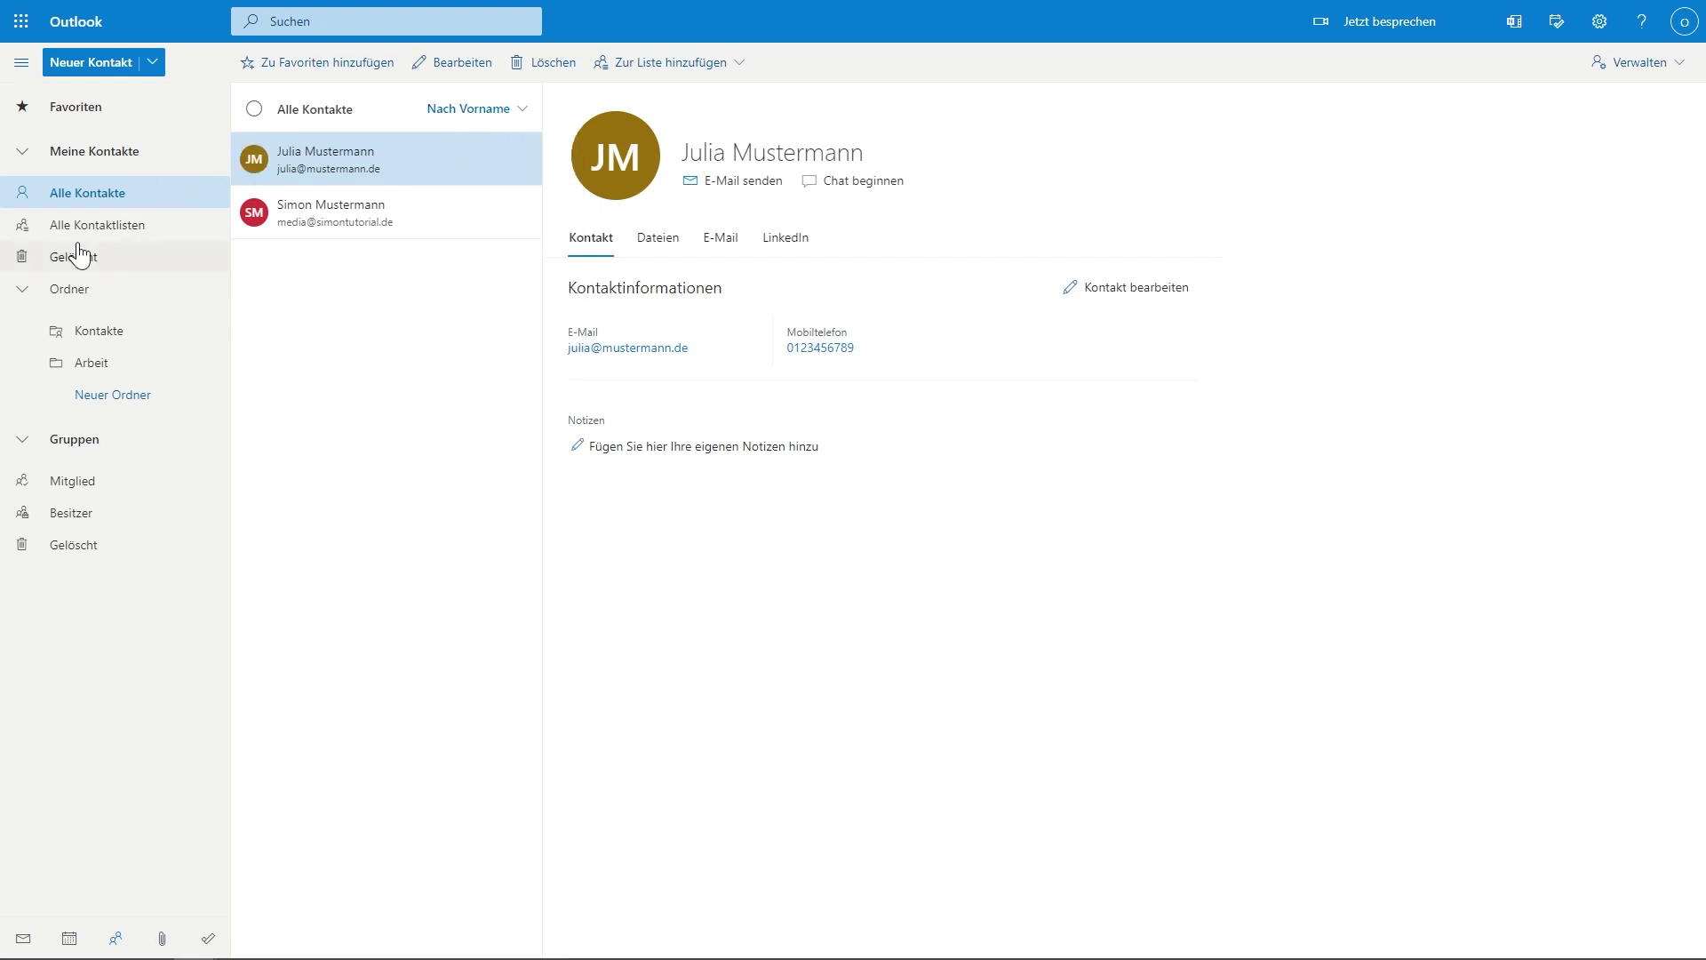
Step: Create a contact list named "Name der Liste" and add one existing contact's e-mail address to it
{"action": "left_click", "coordinate": [132, 236]}
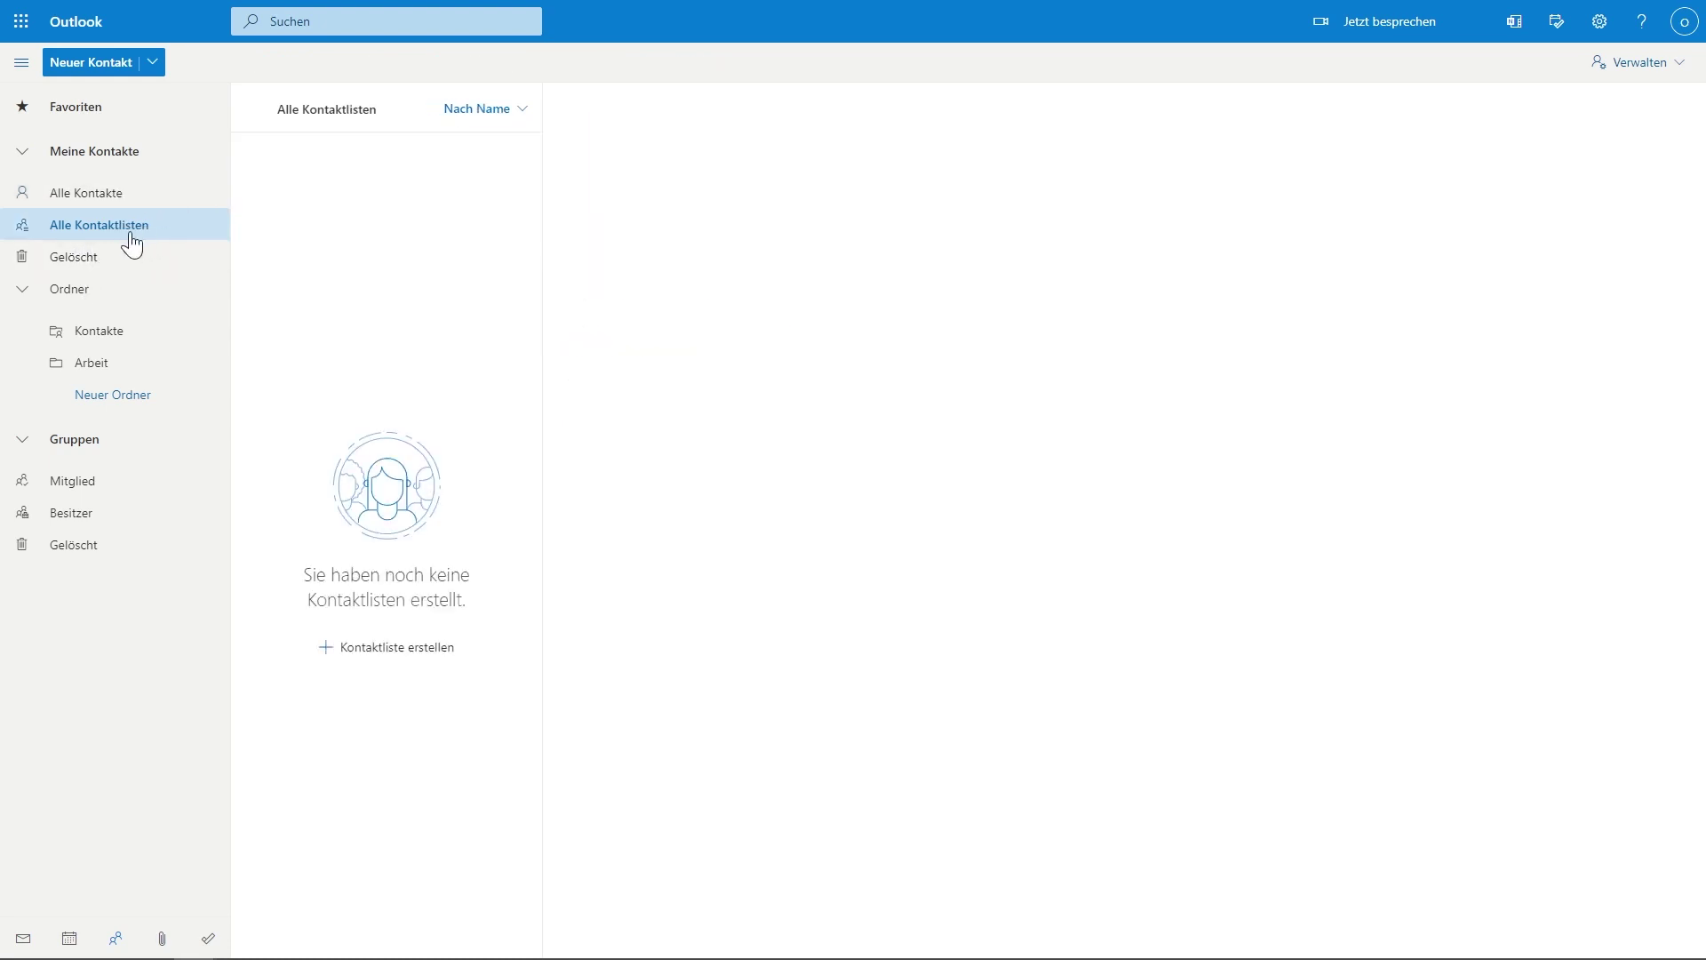
{"action": "left_click", "coordinate": [367, 652]}
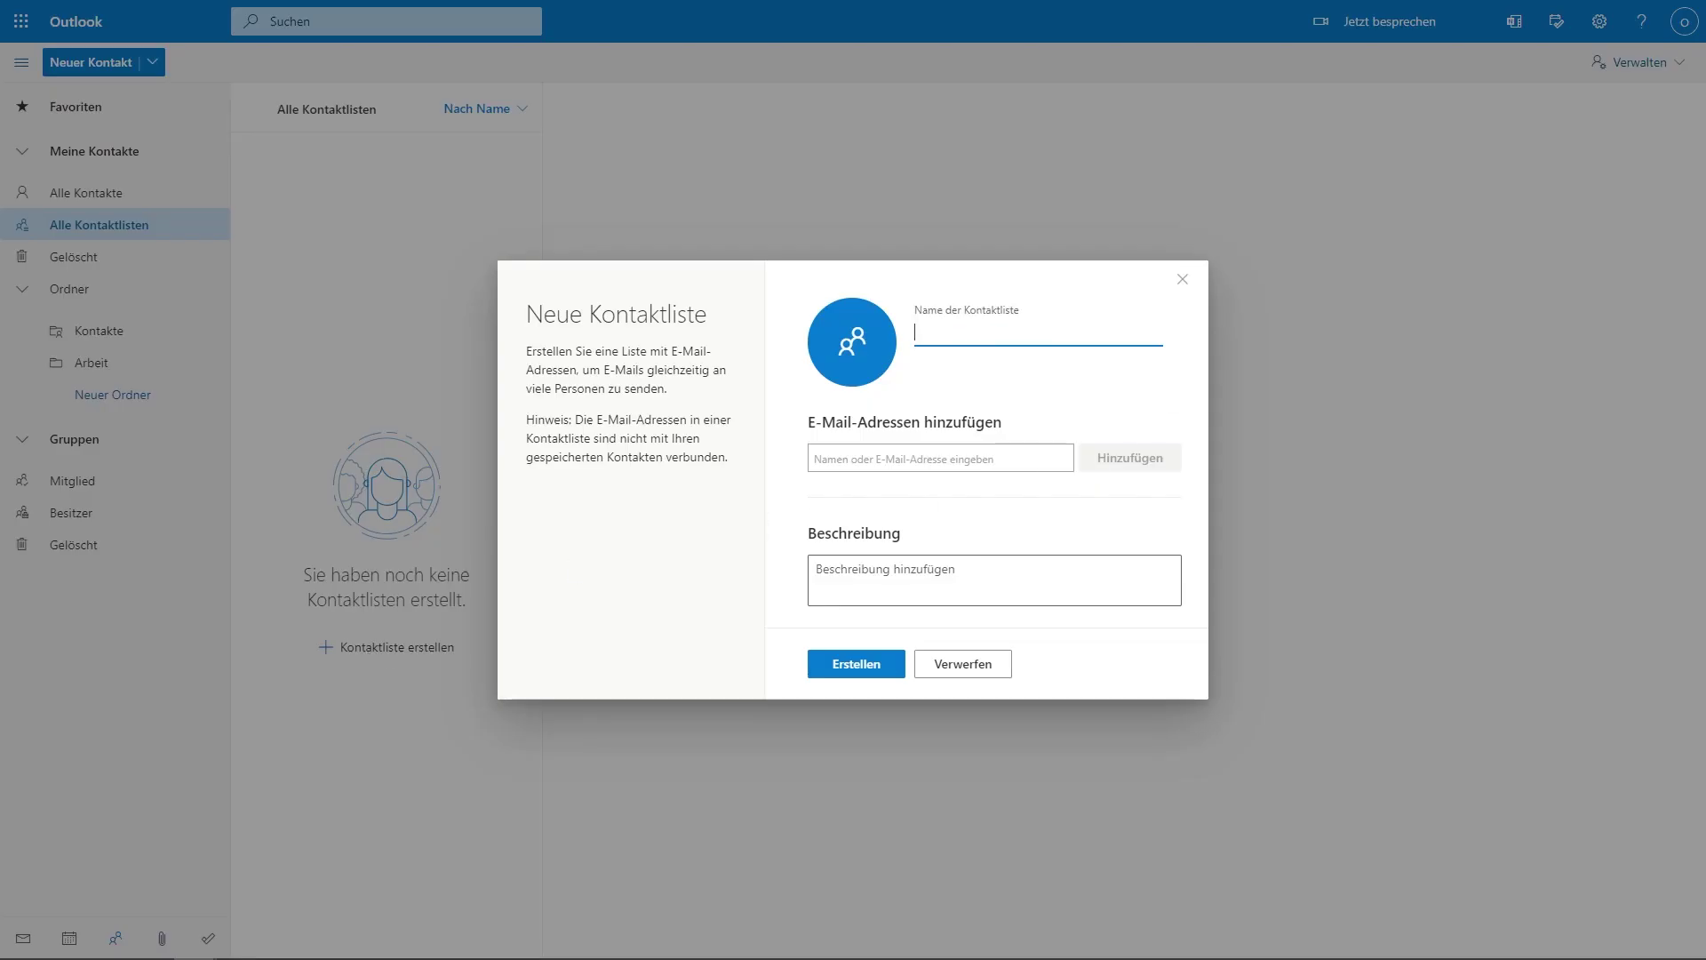
{"action": "type", "text": "Name der Liste"}
{"action": "left_click", "coordinate": [912, 466]}
{"action": "type", "text": "media"}
{"action": "left_click", "coordinate": [957, 503]}
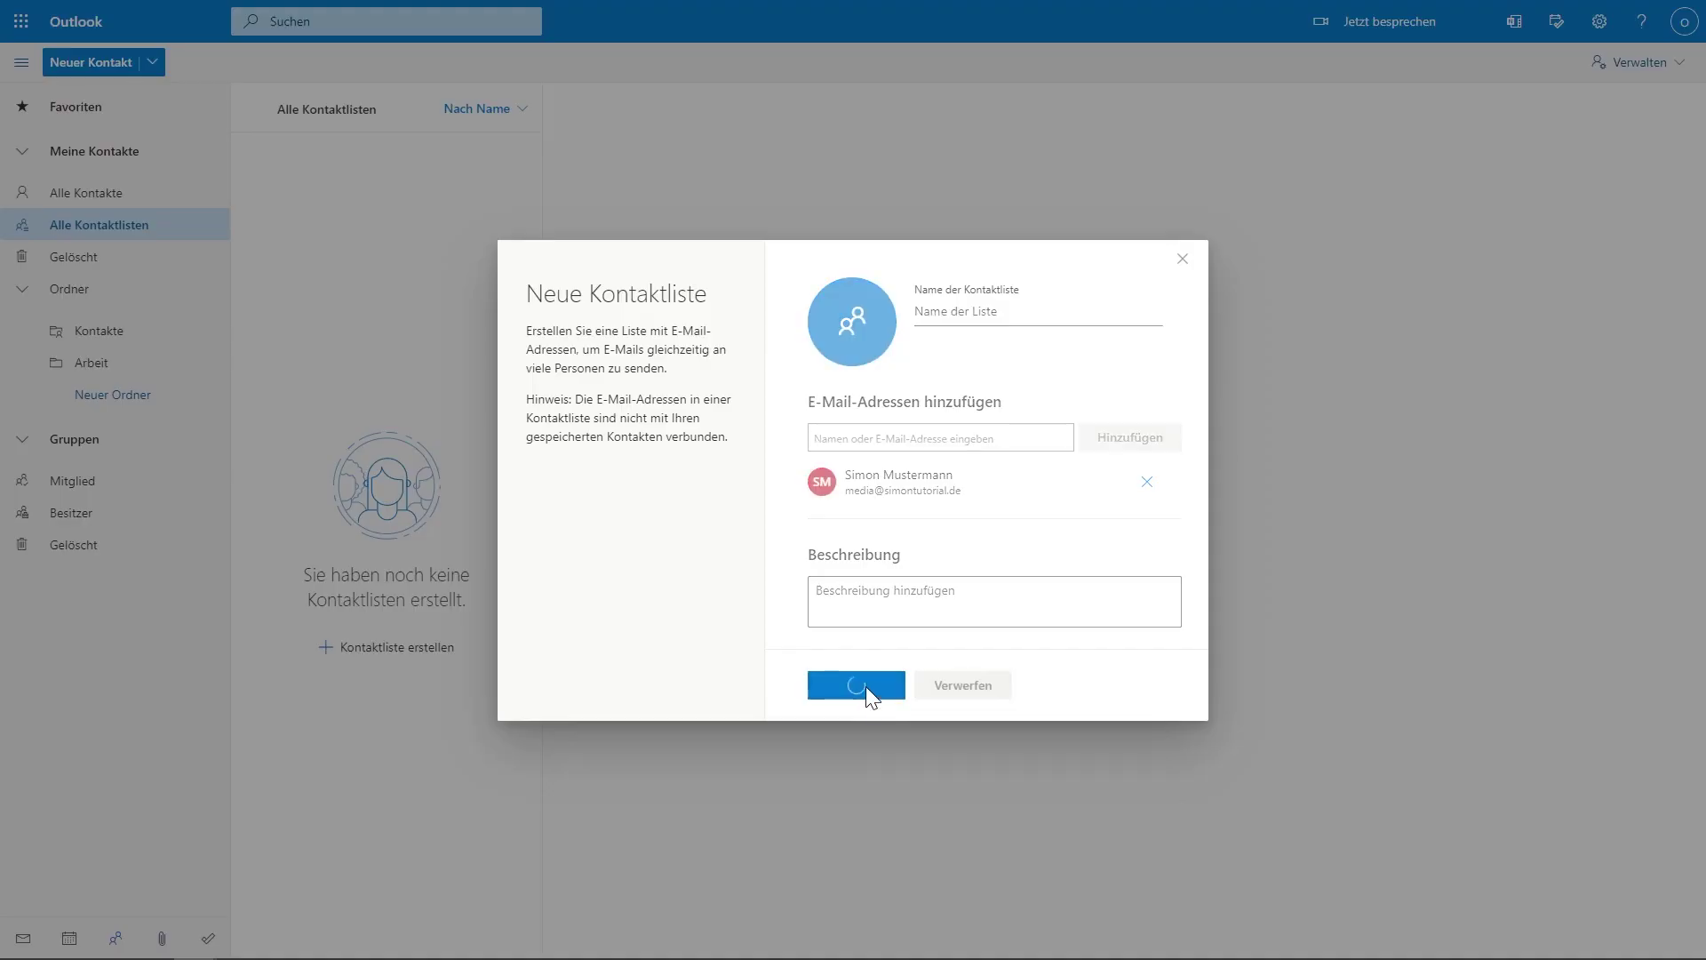
{"action": "left_click", "coordinate": [866, 686]}
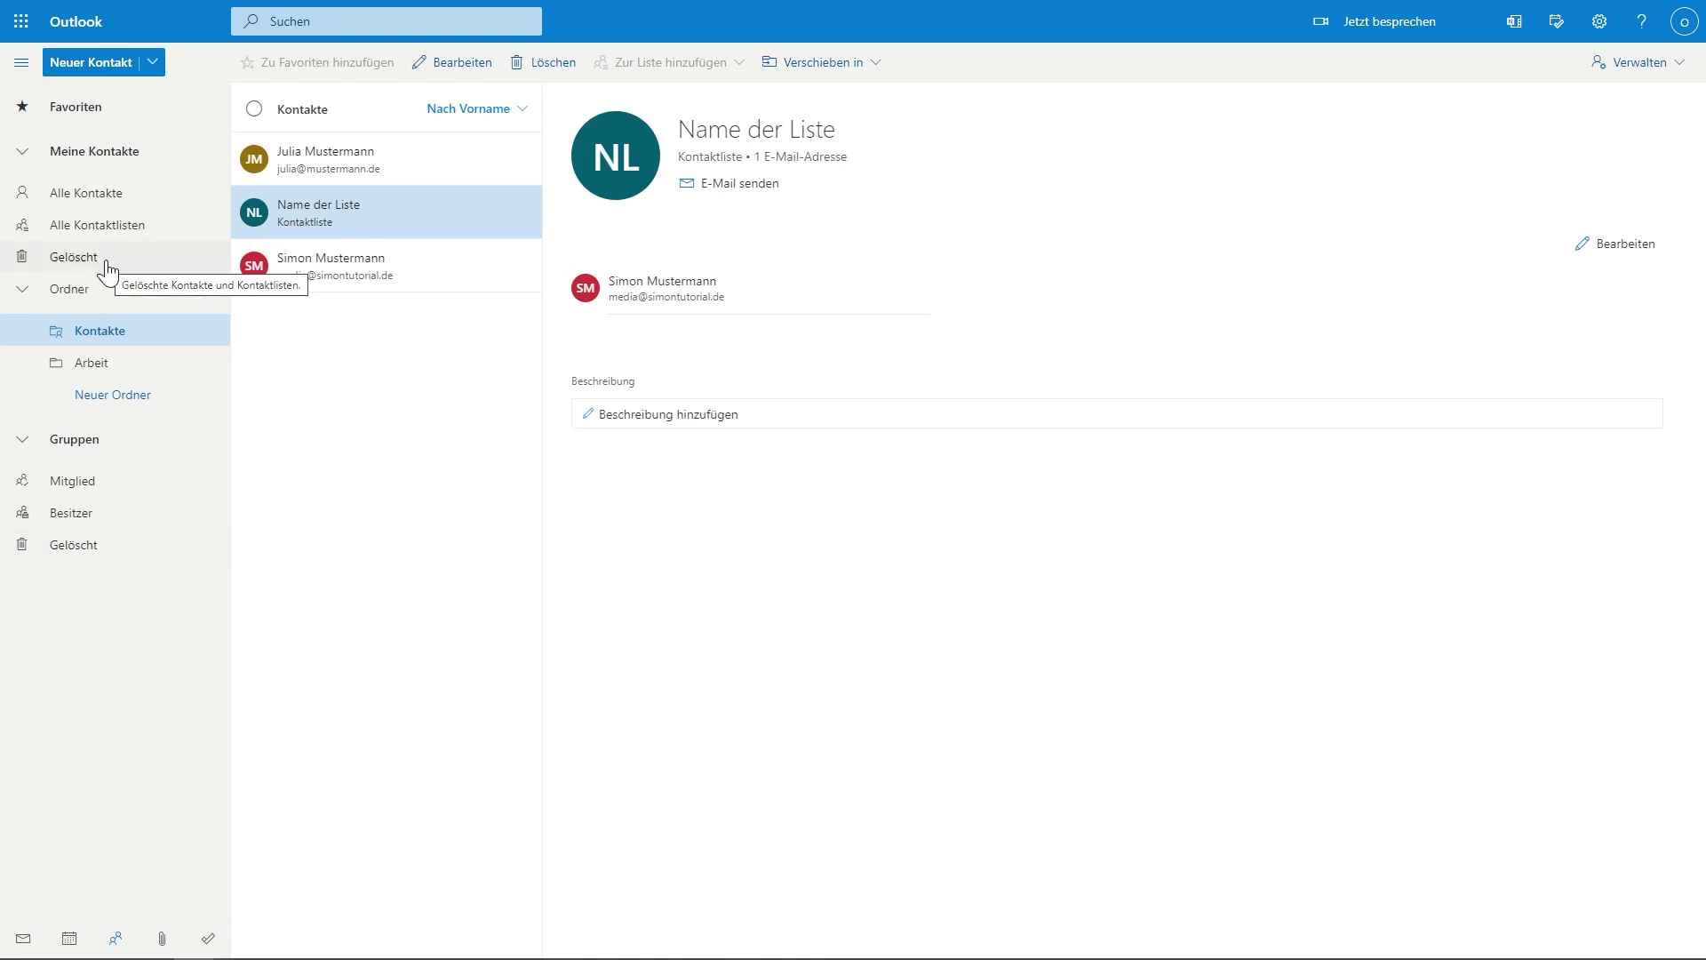
Step: Look through the favourites and the new-item options, collapse and expand the folder navigation, and return to all contacts
{"action": "left_click", "coordinate": [81, 110]}
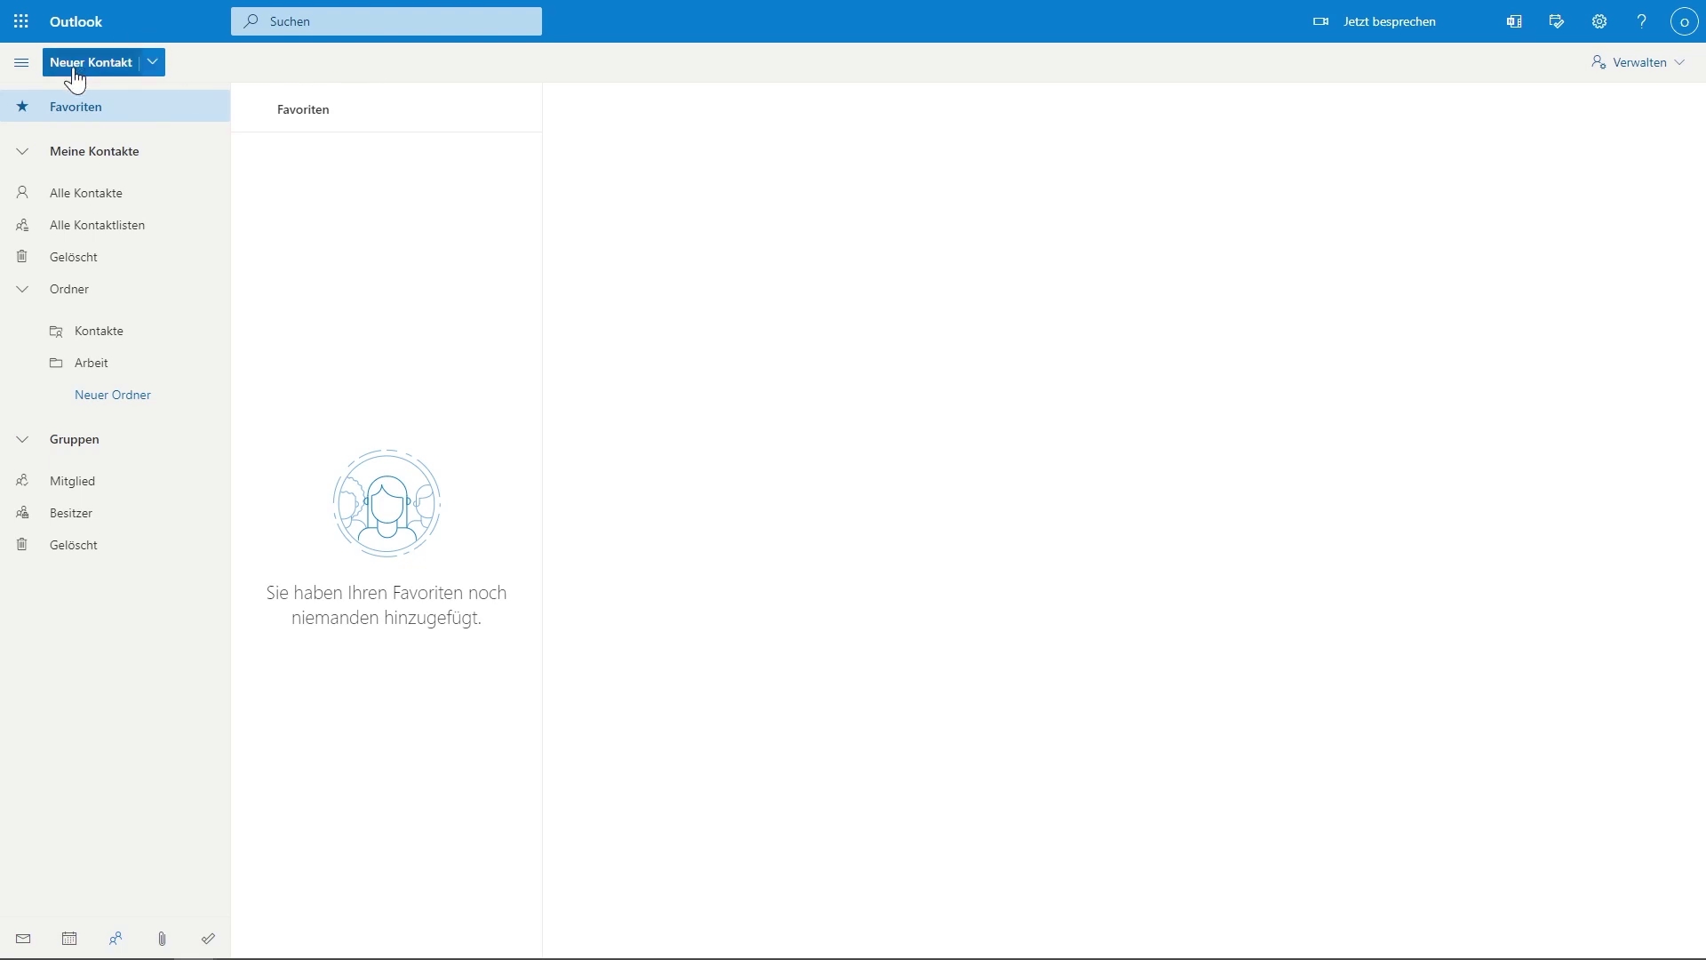
{"action": "left_click", "coordinate": [153, 60]}
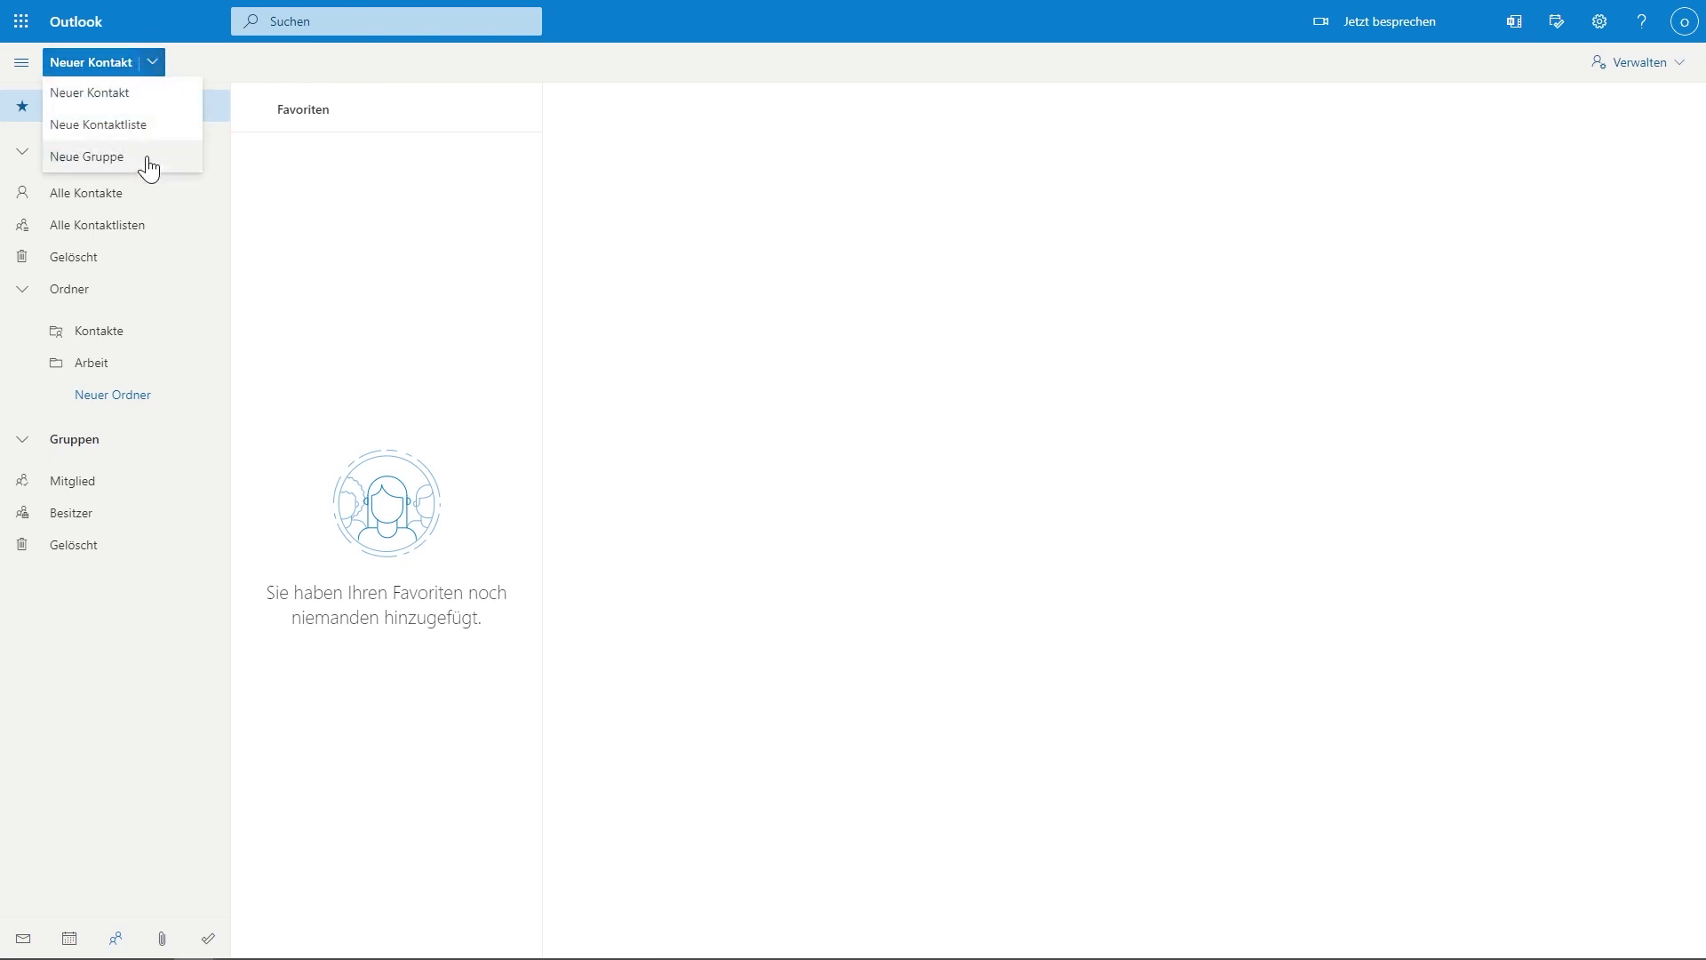
{"action": "left_click", "coordinate": [184, 62]}
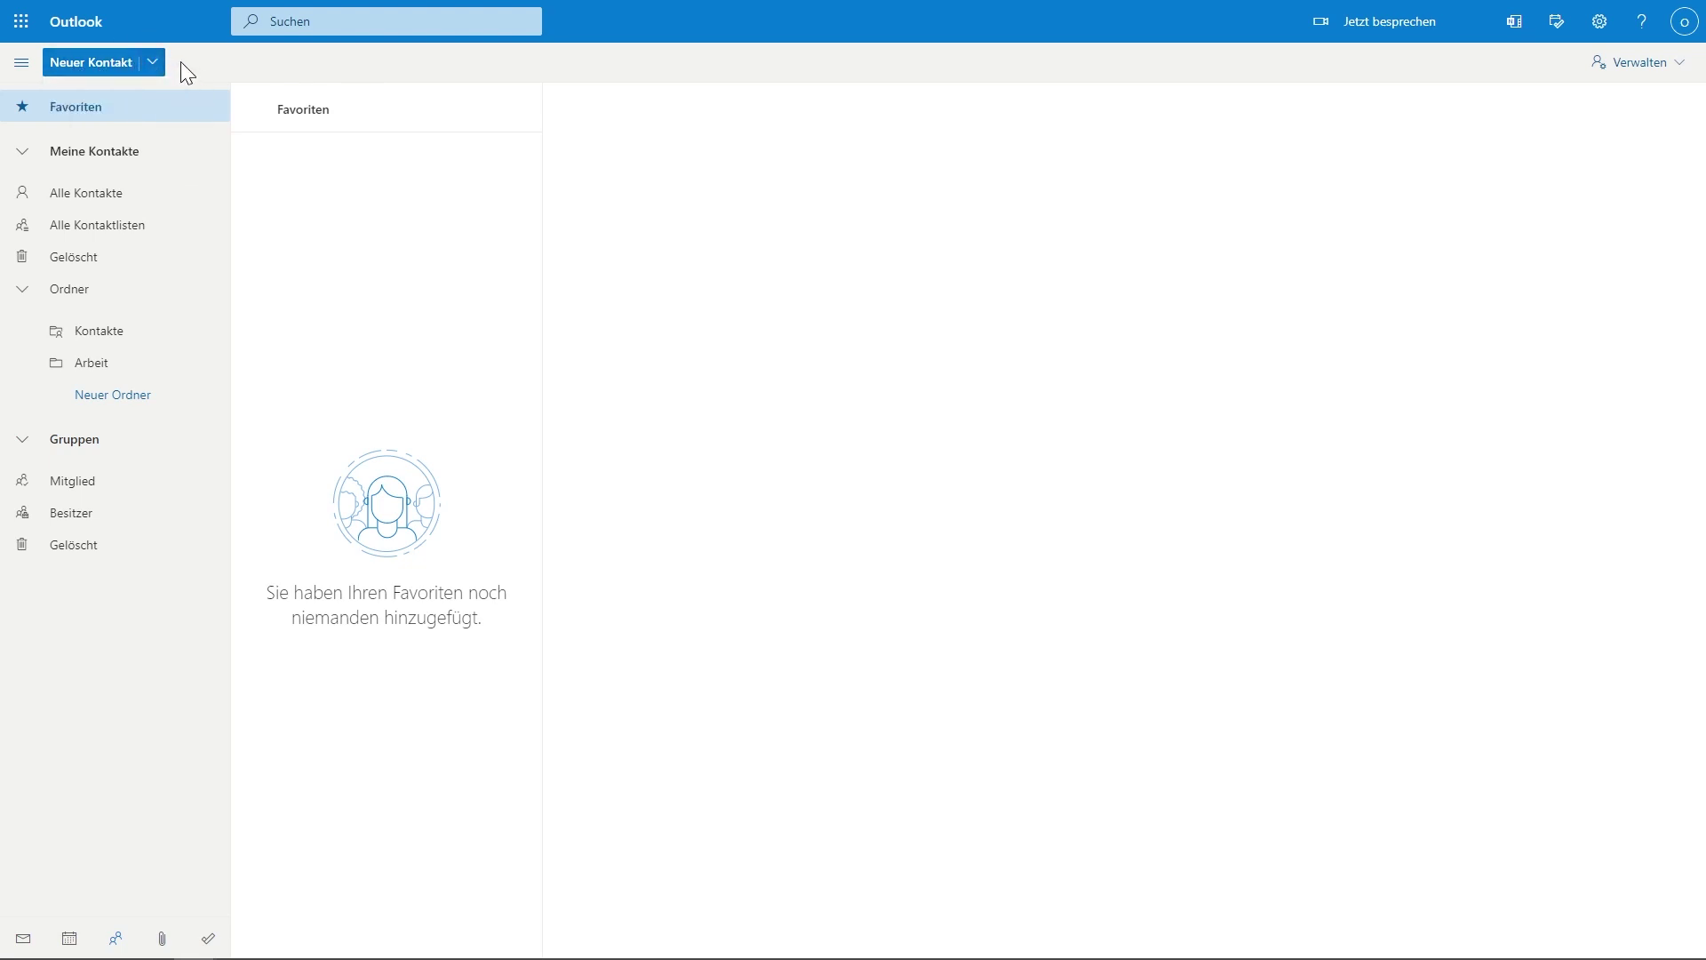
{"action": "left_click", "coordinate": [21, 64]}
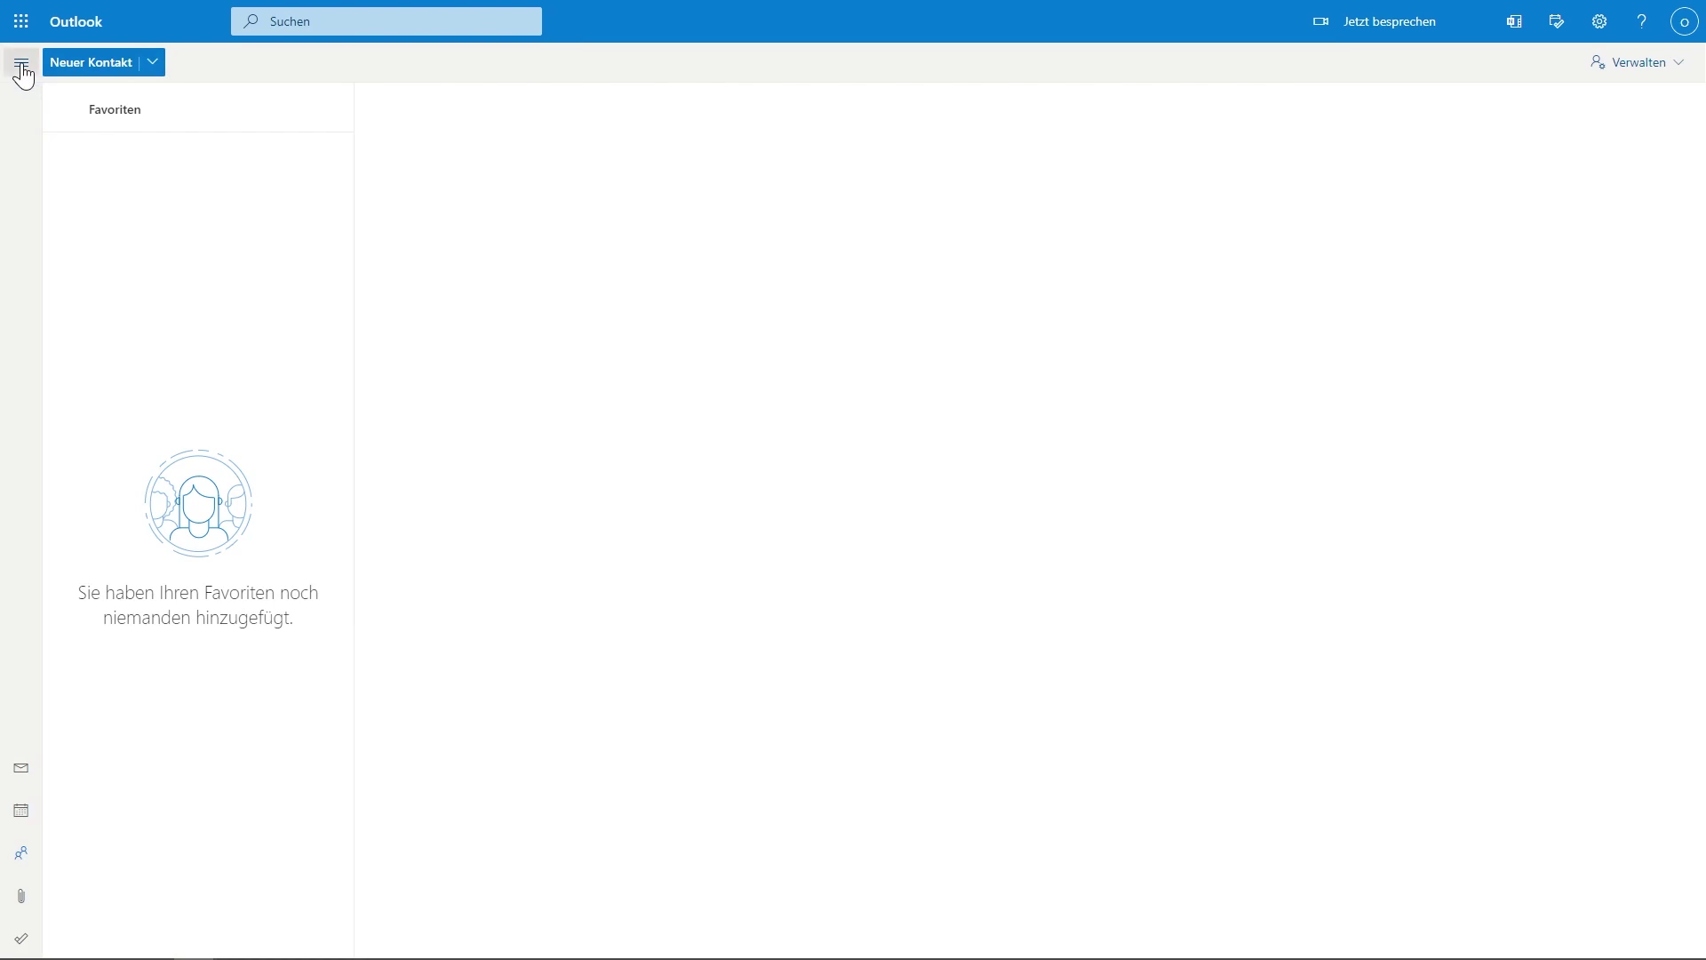
{"action": "left_click", "coordinate": [21, 64]}
{"action": "left_click", "coordinate": [96, 212]}
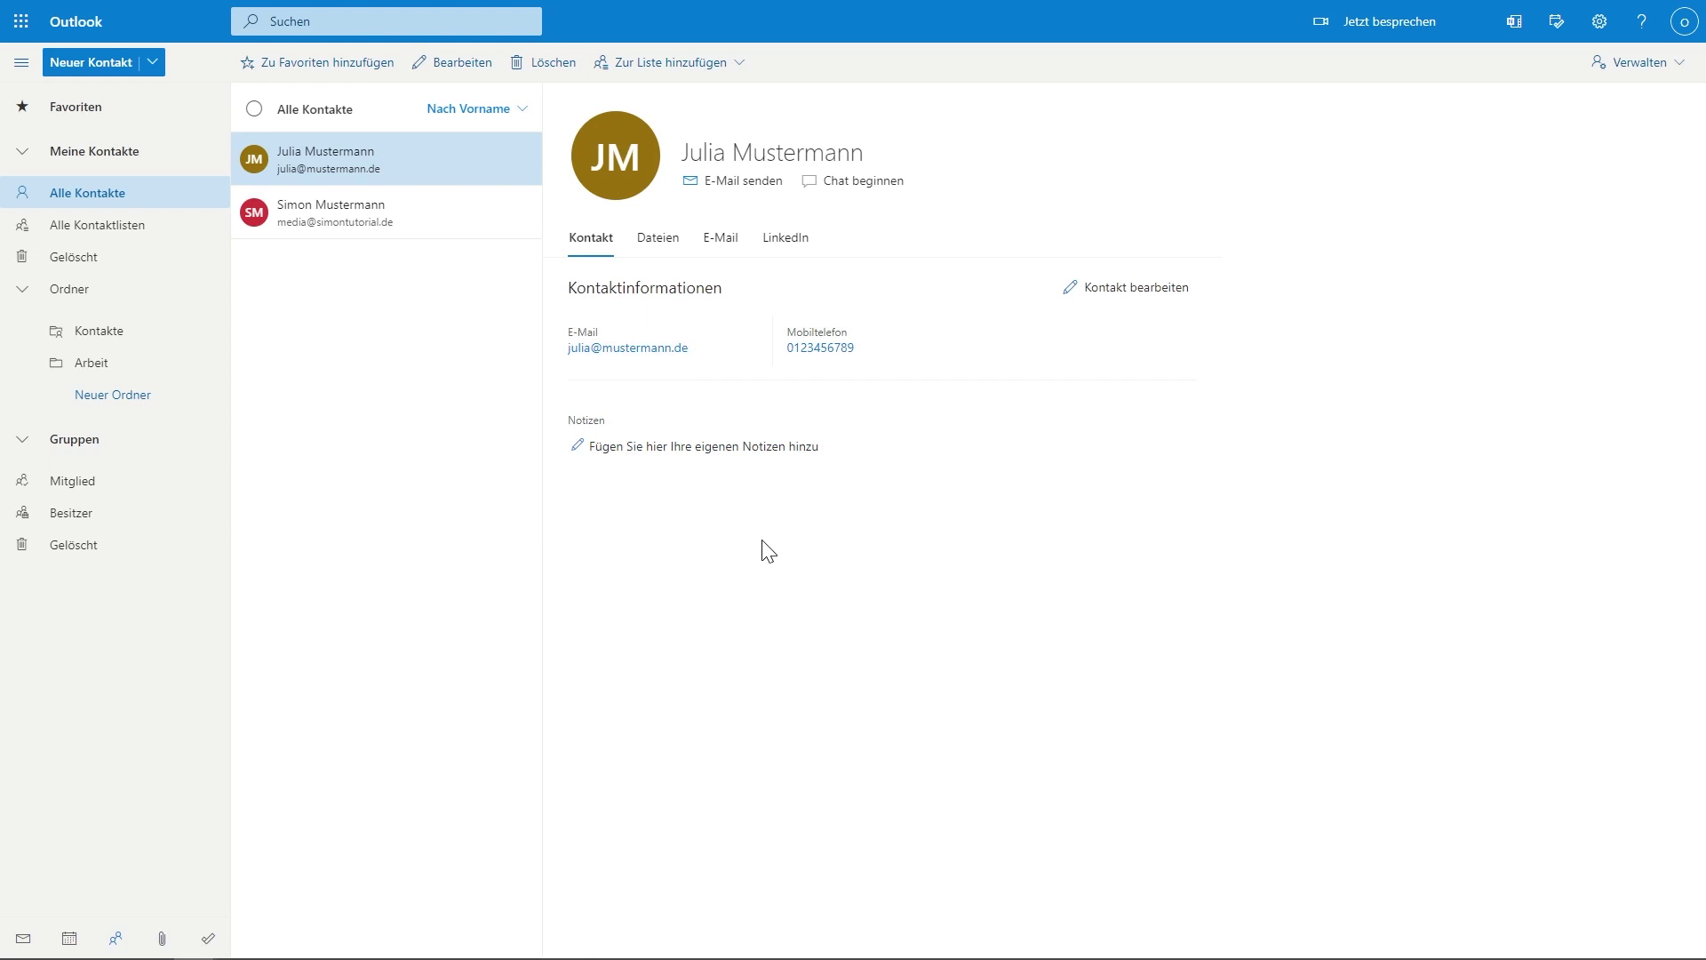
Step: Examine the first contact's e-mail, LinkedIn and shared-files sections and the options for adding it to a list
{"action": "left_click", "coordinate": [721, 251]}
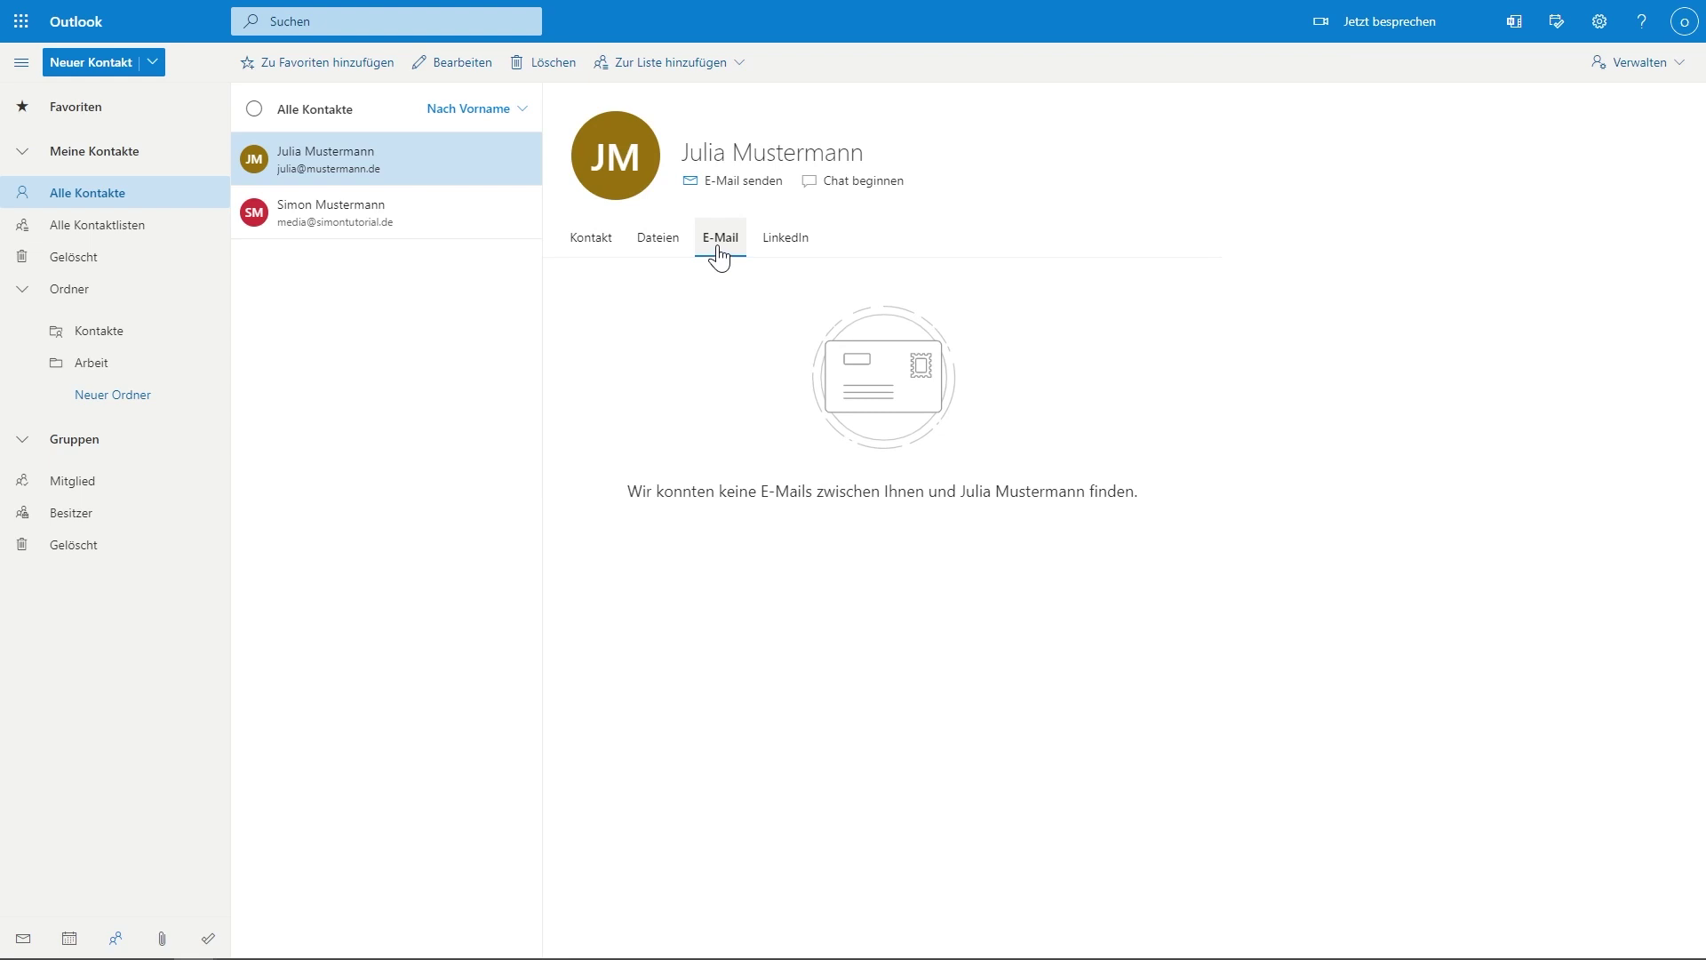
{"action": "left_click", "coordinate": [771, 251]}
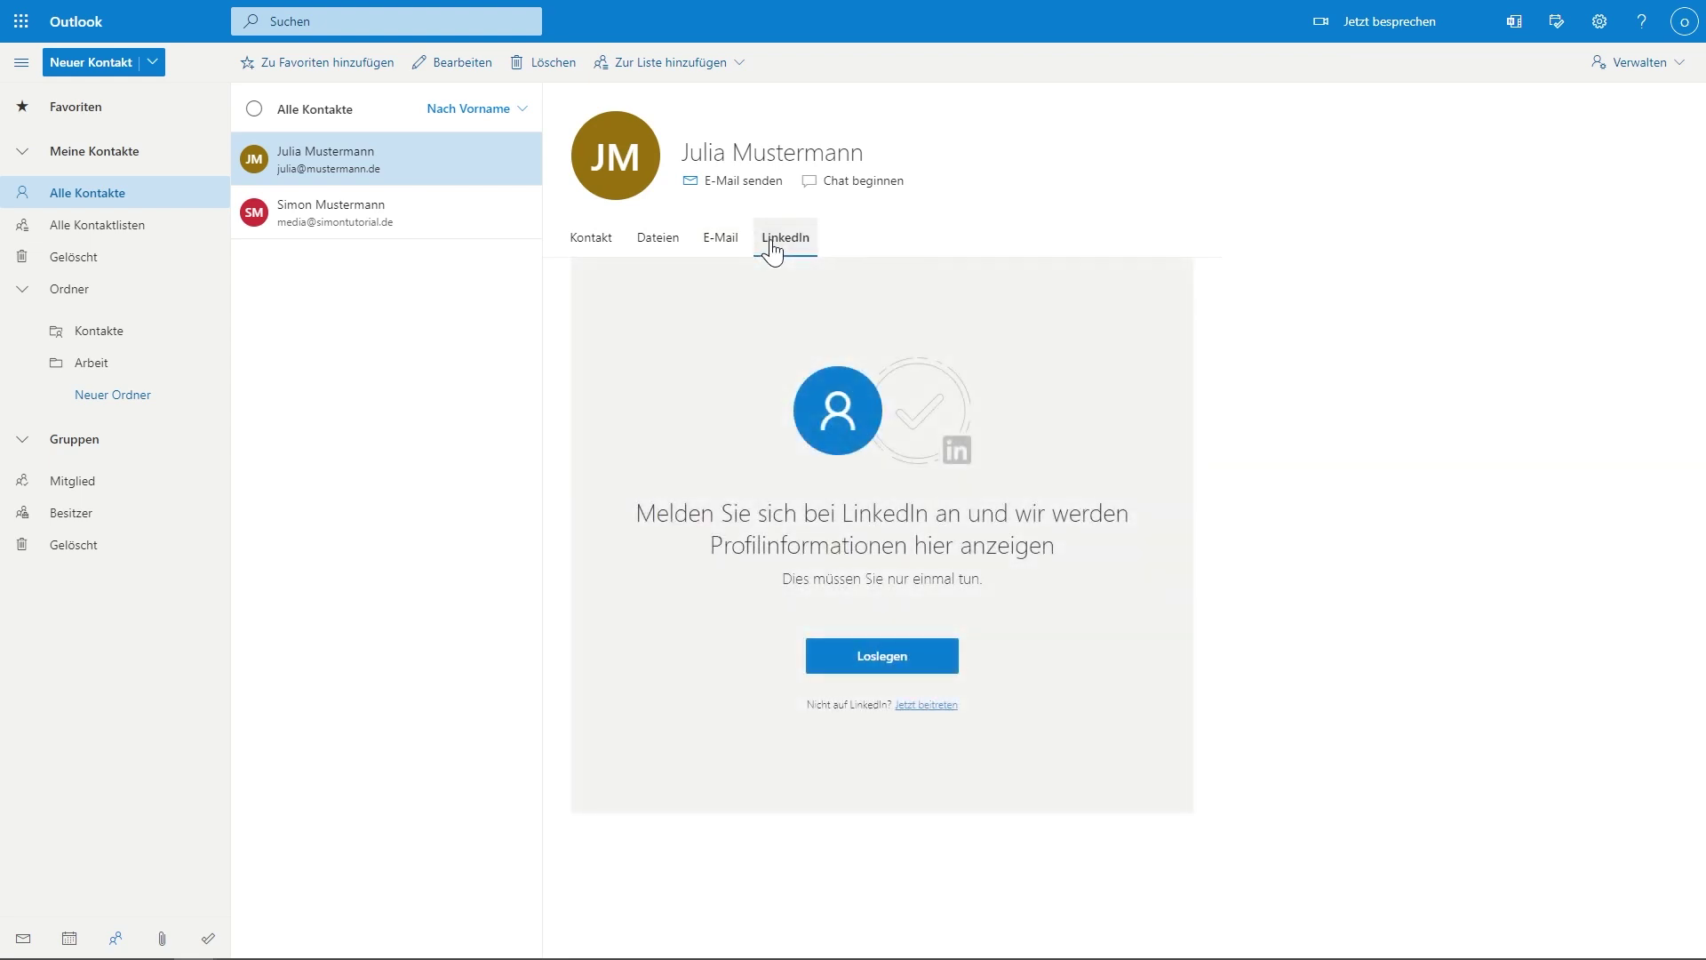
{"action": "left_click", "coordinate": [659, 251]}
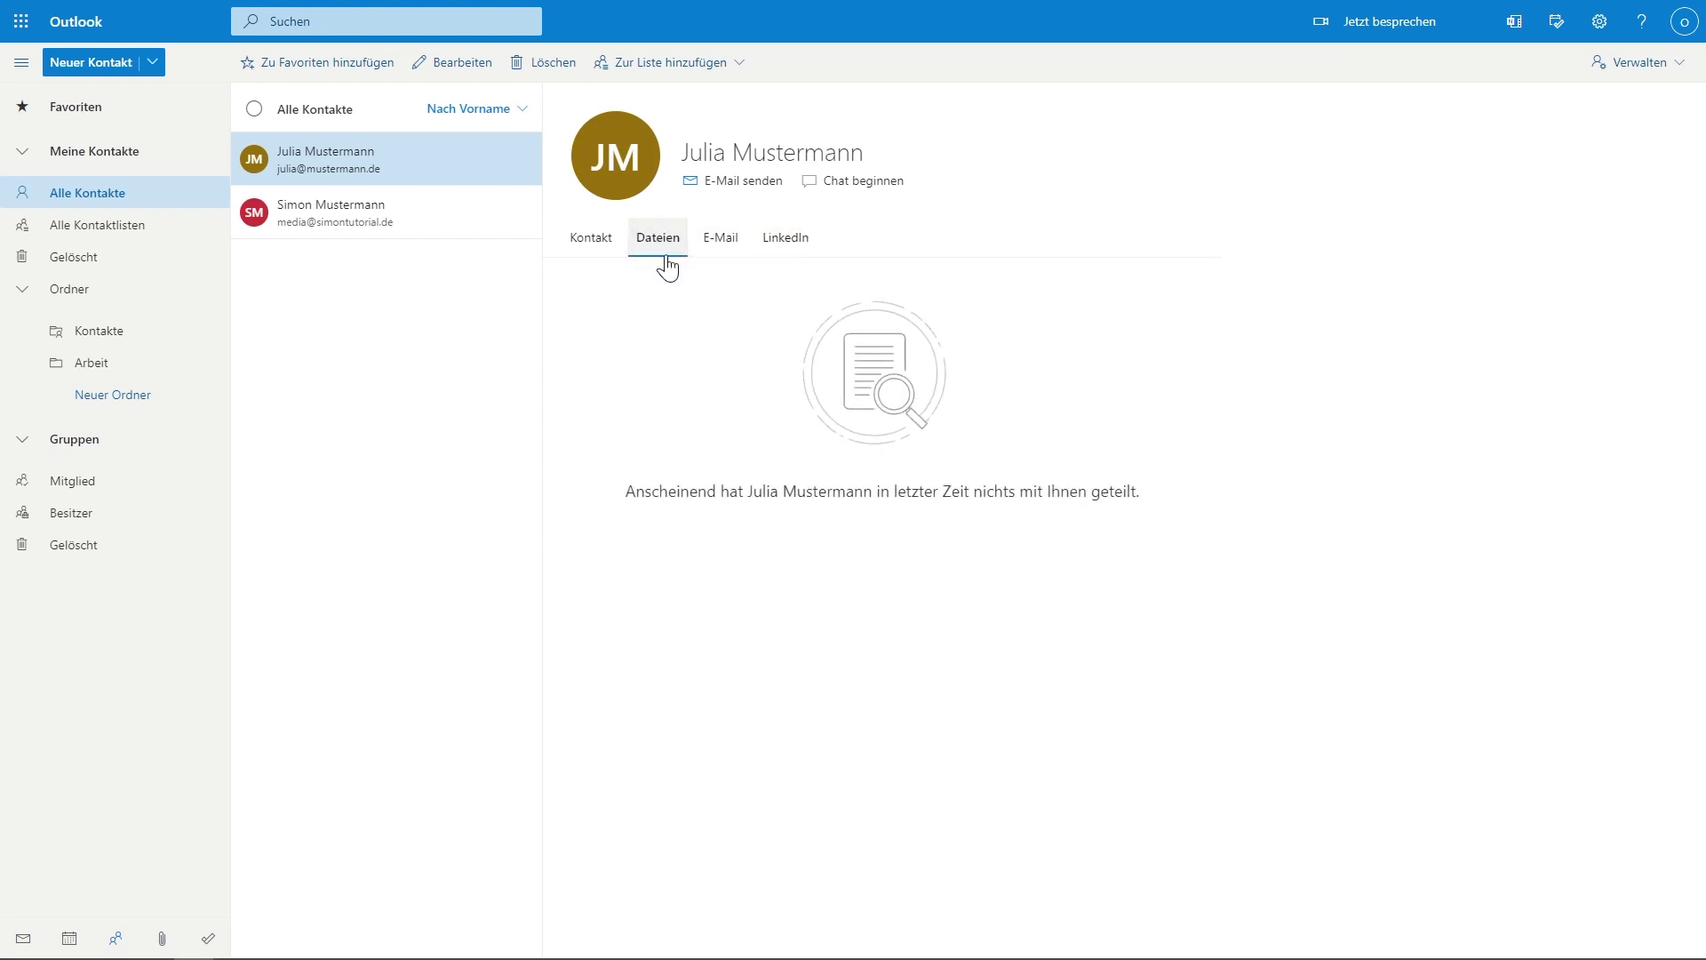
{"action": "left_click", "coordinate": [788, 247]}
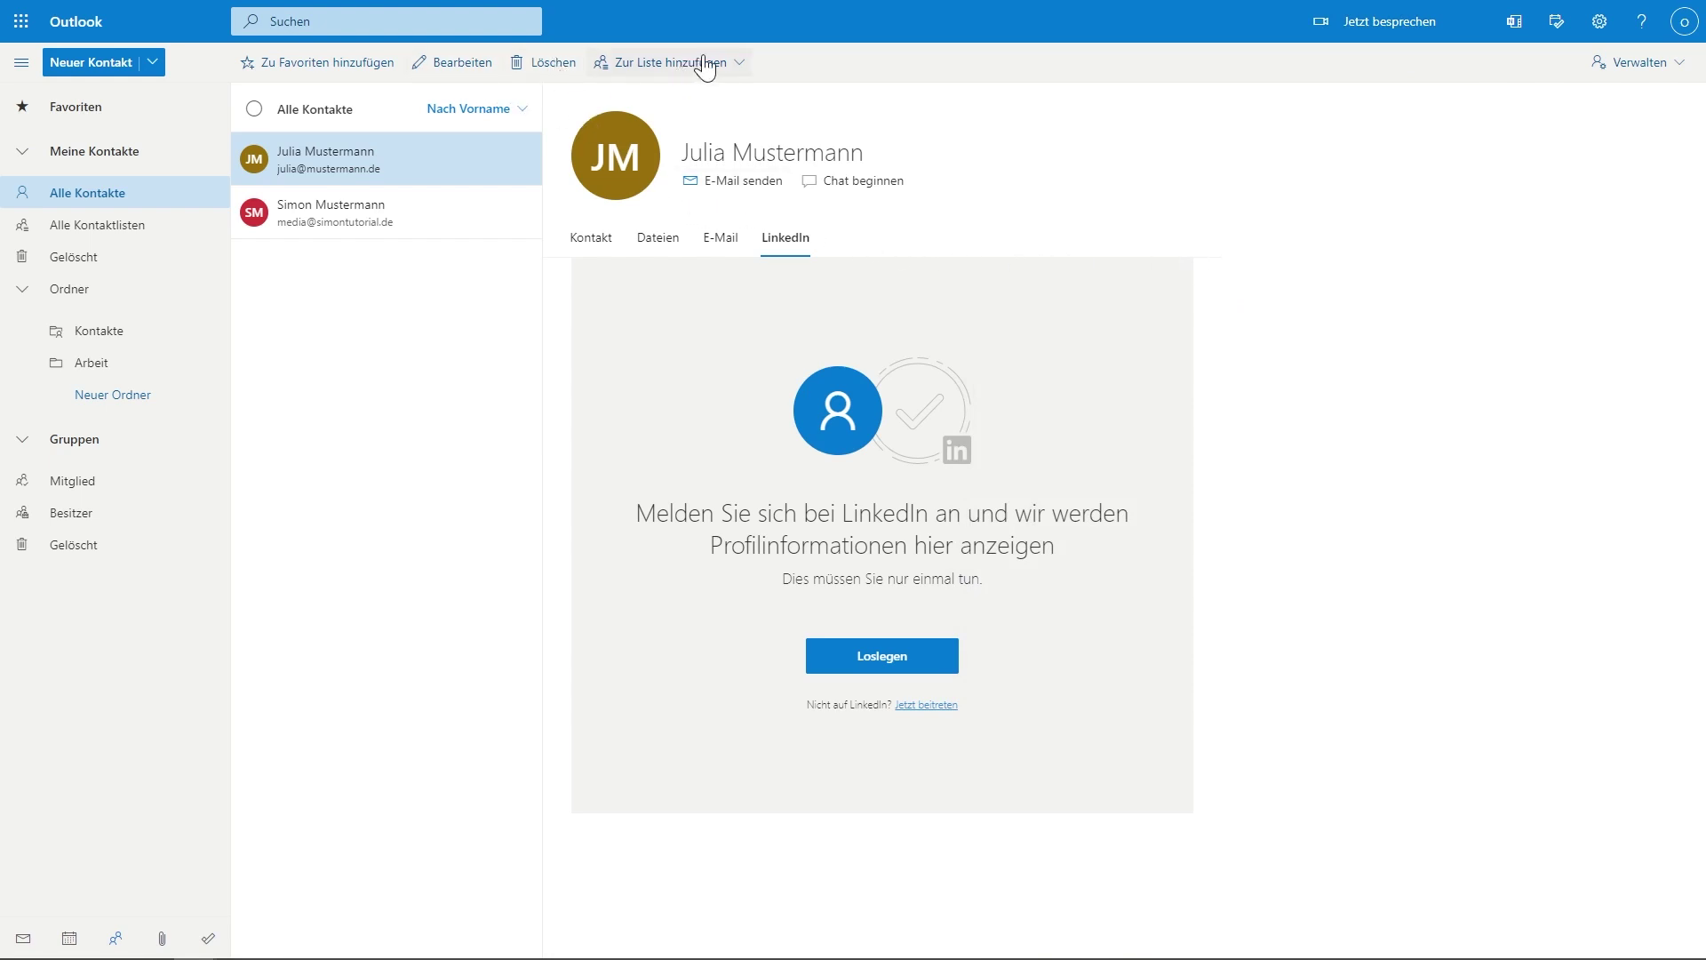
{"action": "left_click", "coordinate": [731, 64]}
{"action": "left_click", "coordinate": [613, 76]}
Step: Review the contact export dialog and its folder choices, and close it without exporting
{"action": "left_click", "coordinate": [1645, 68]}
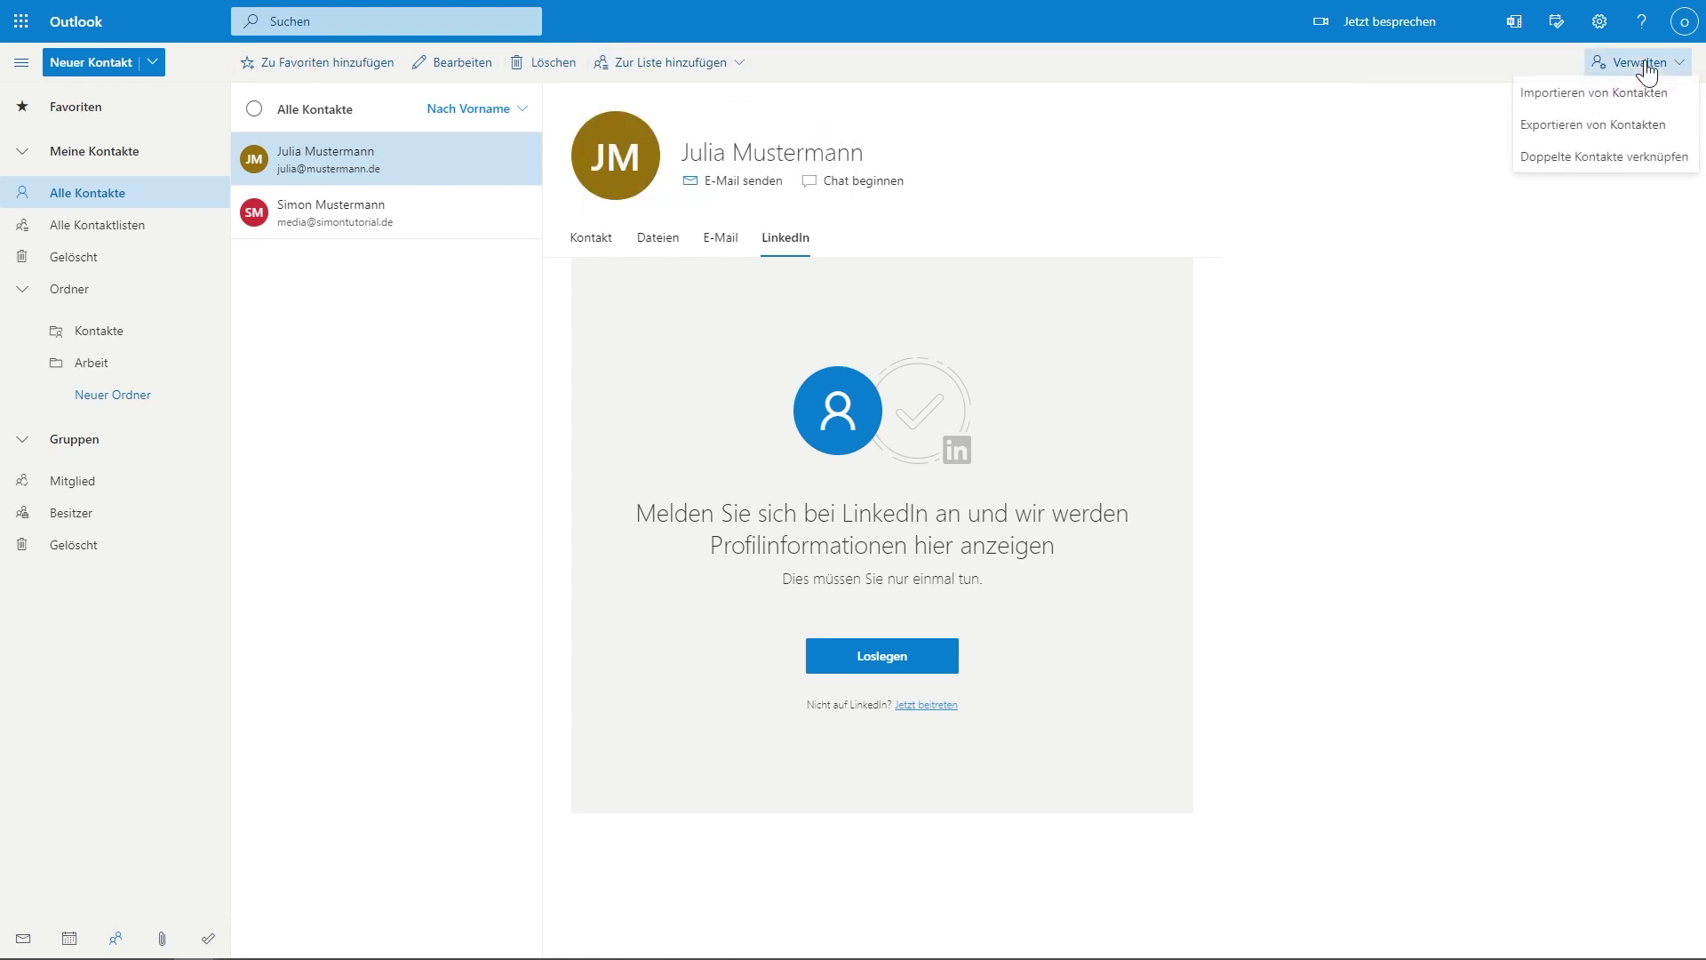
{"action": "left_click", "coordinate": [1634, 131]}
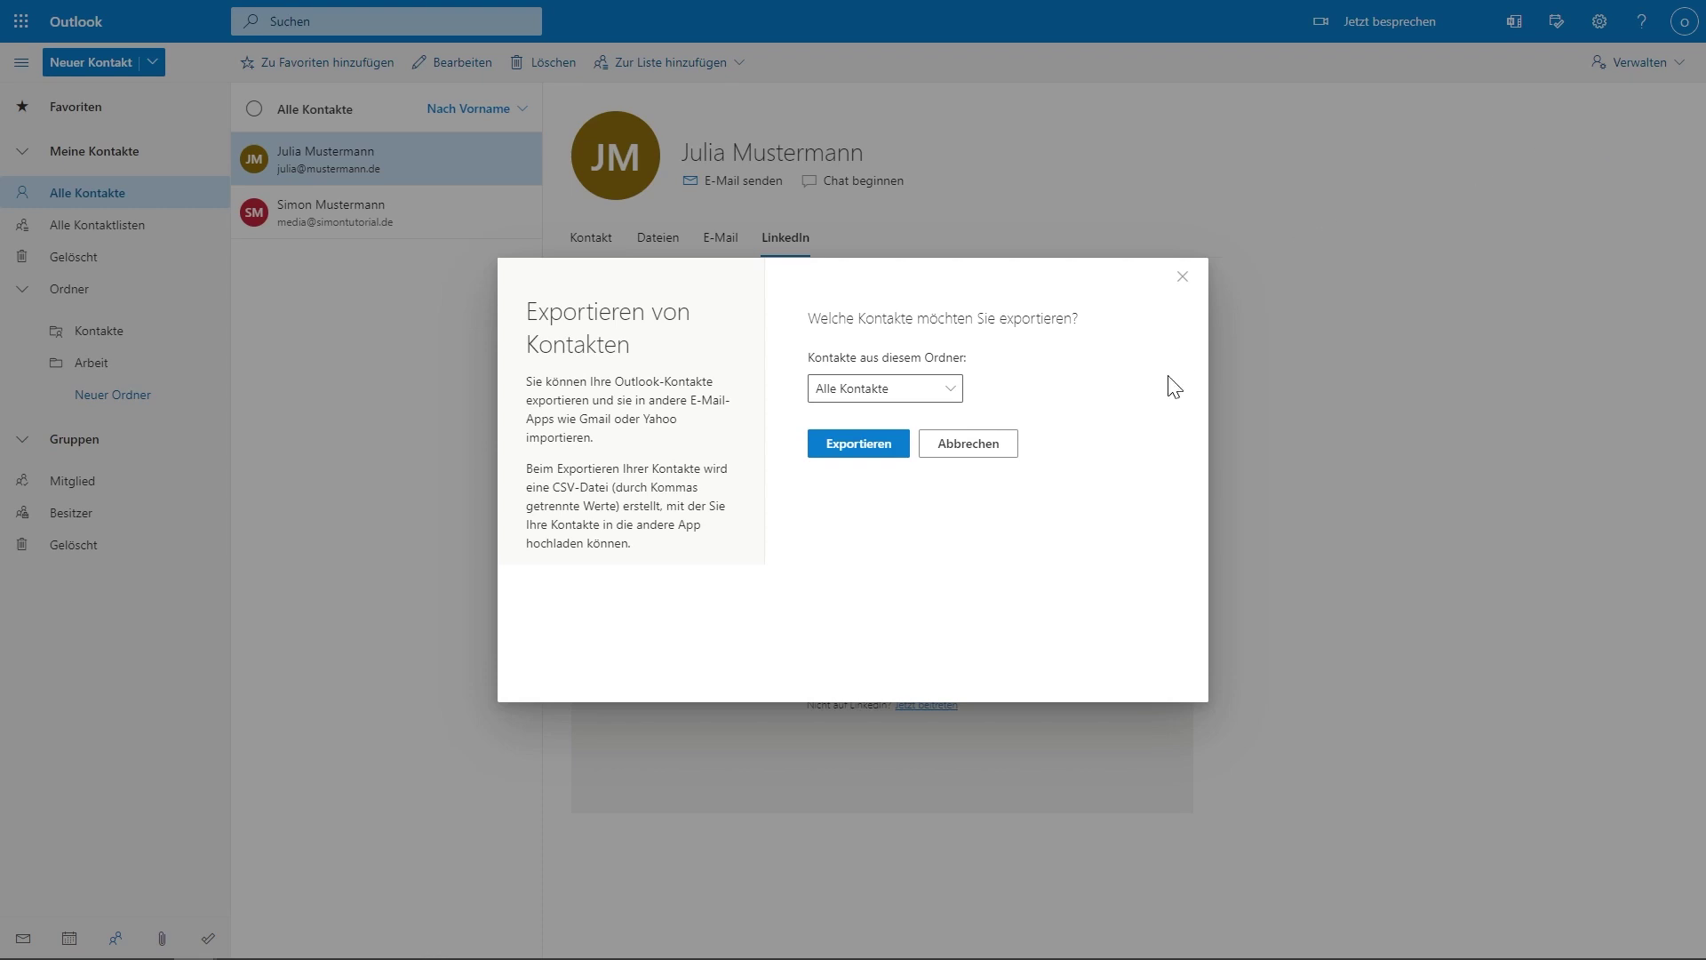
{"action": "left_click_drag", "start_coordinate": [552, 488], "coordinate": [613, 500]}
{"action": "left_click", "coordinate": [845, 534]}
{"action": "left_click", "coordinate": [947, 392]}
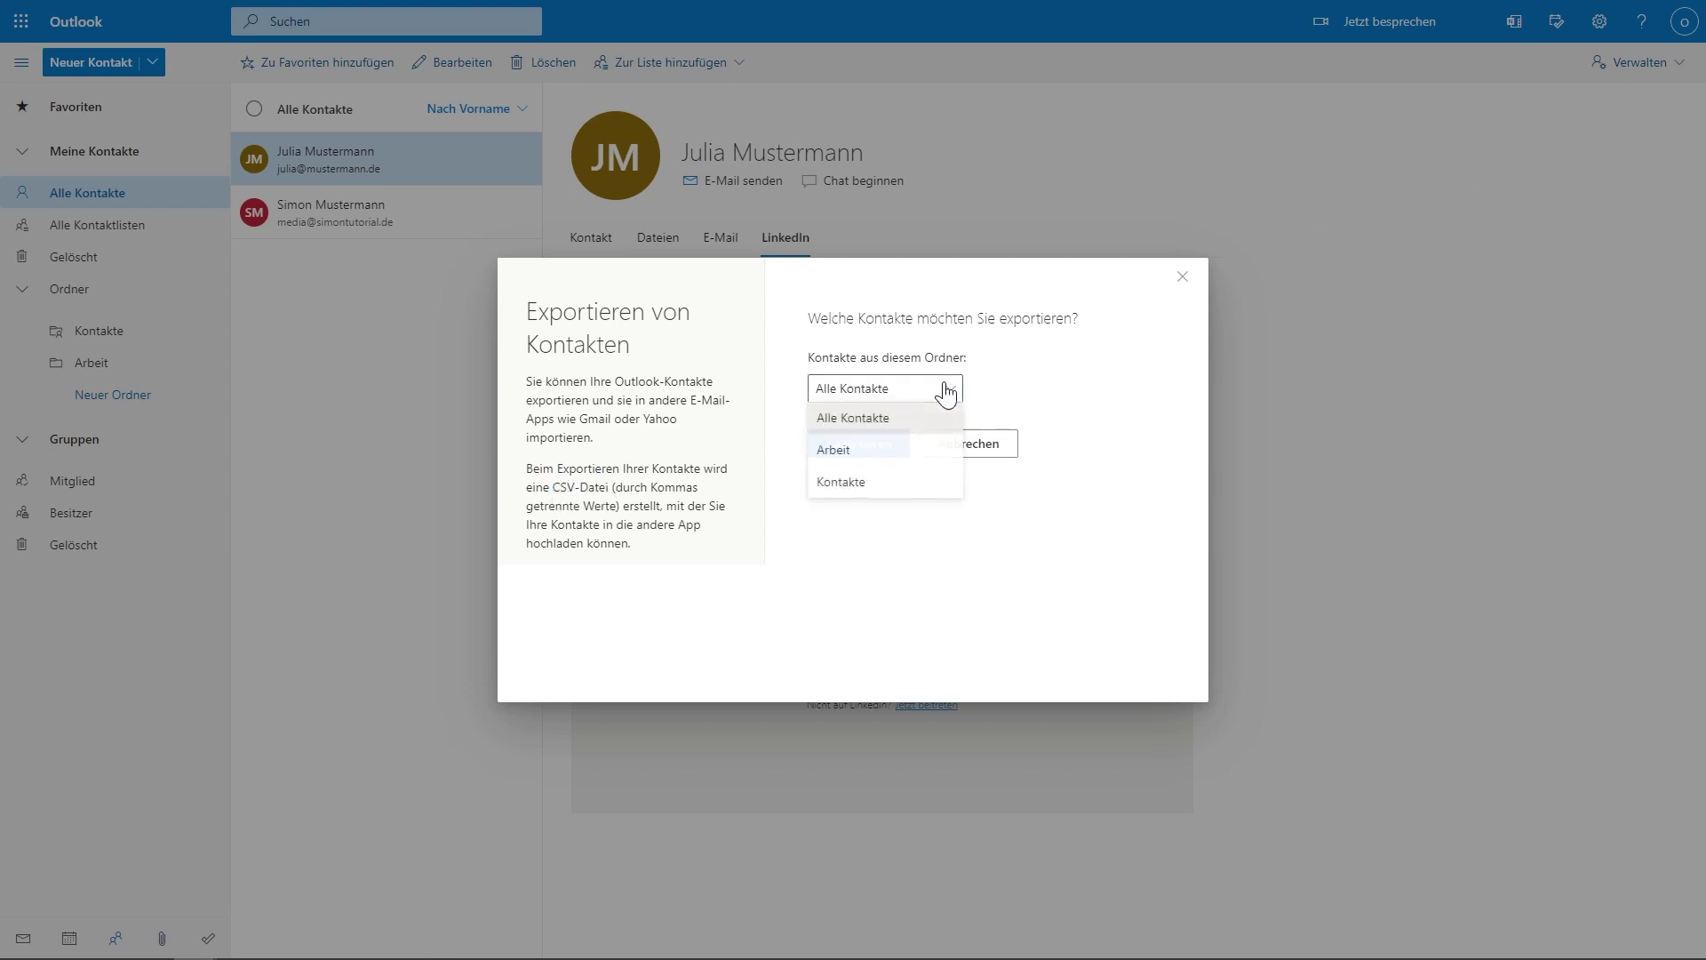
{"action": "left_click", "coordinate": [938, 392]}
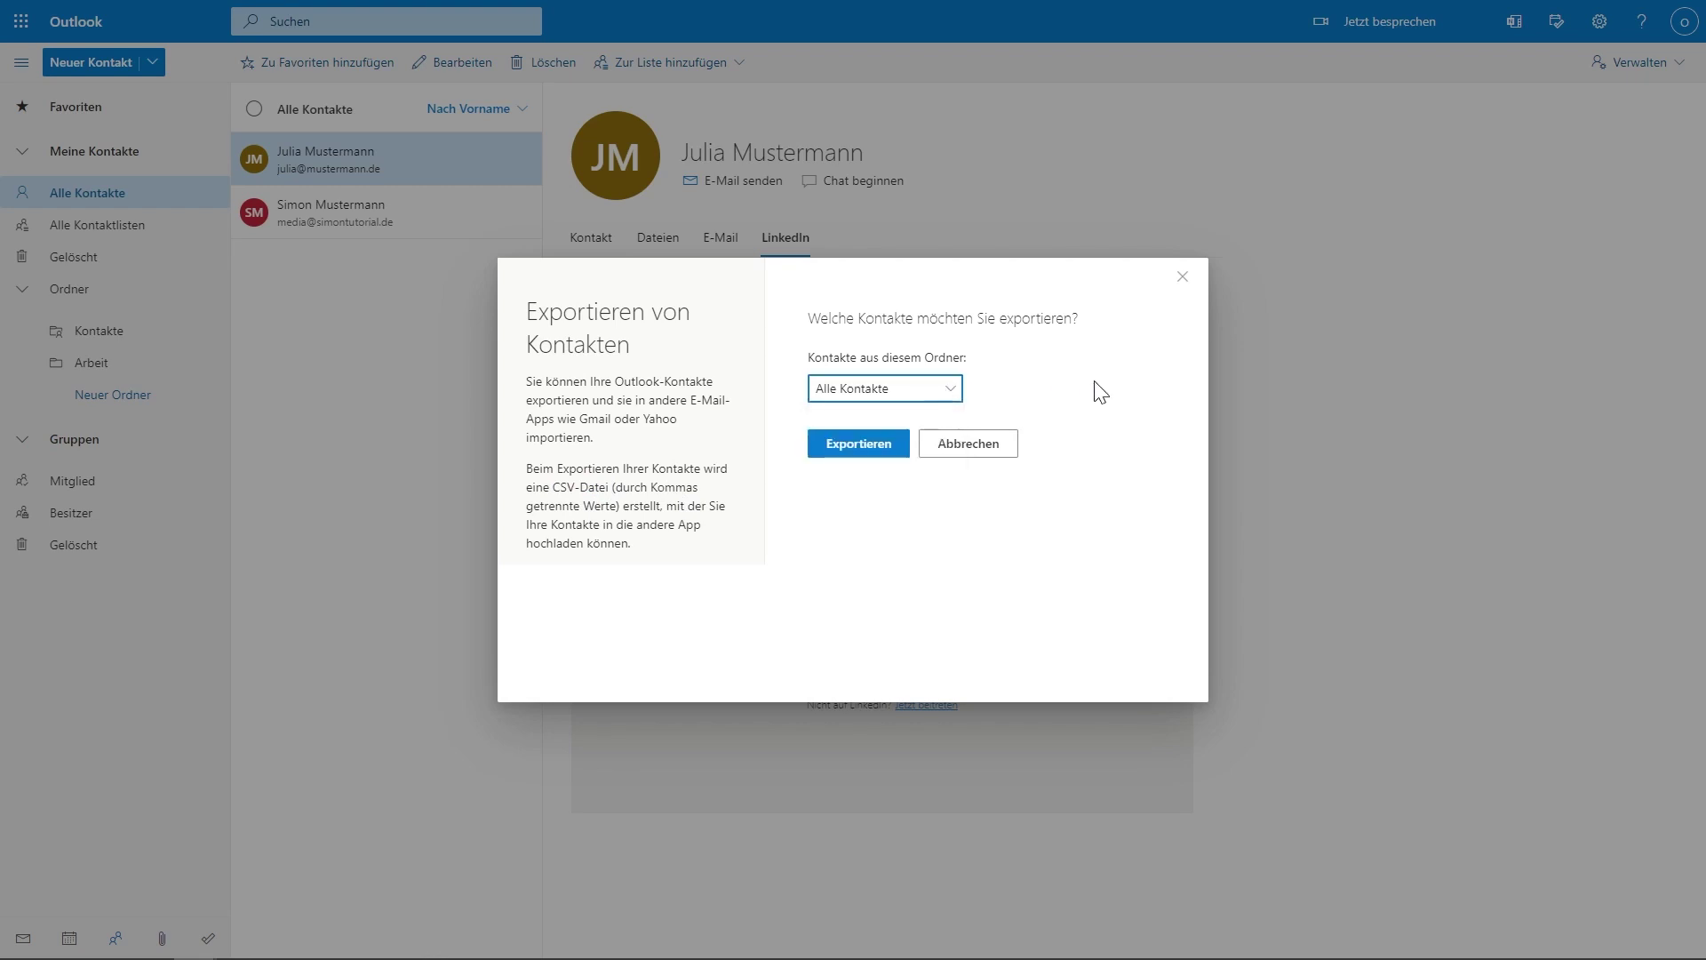
{"action": "left_click", "coordinate": [1184, 287]}
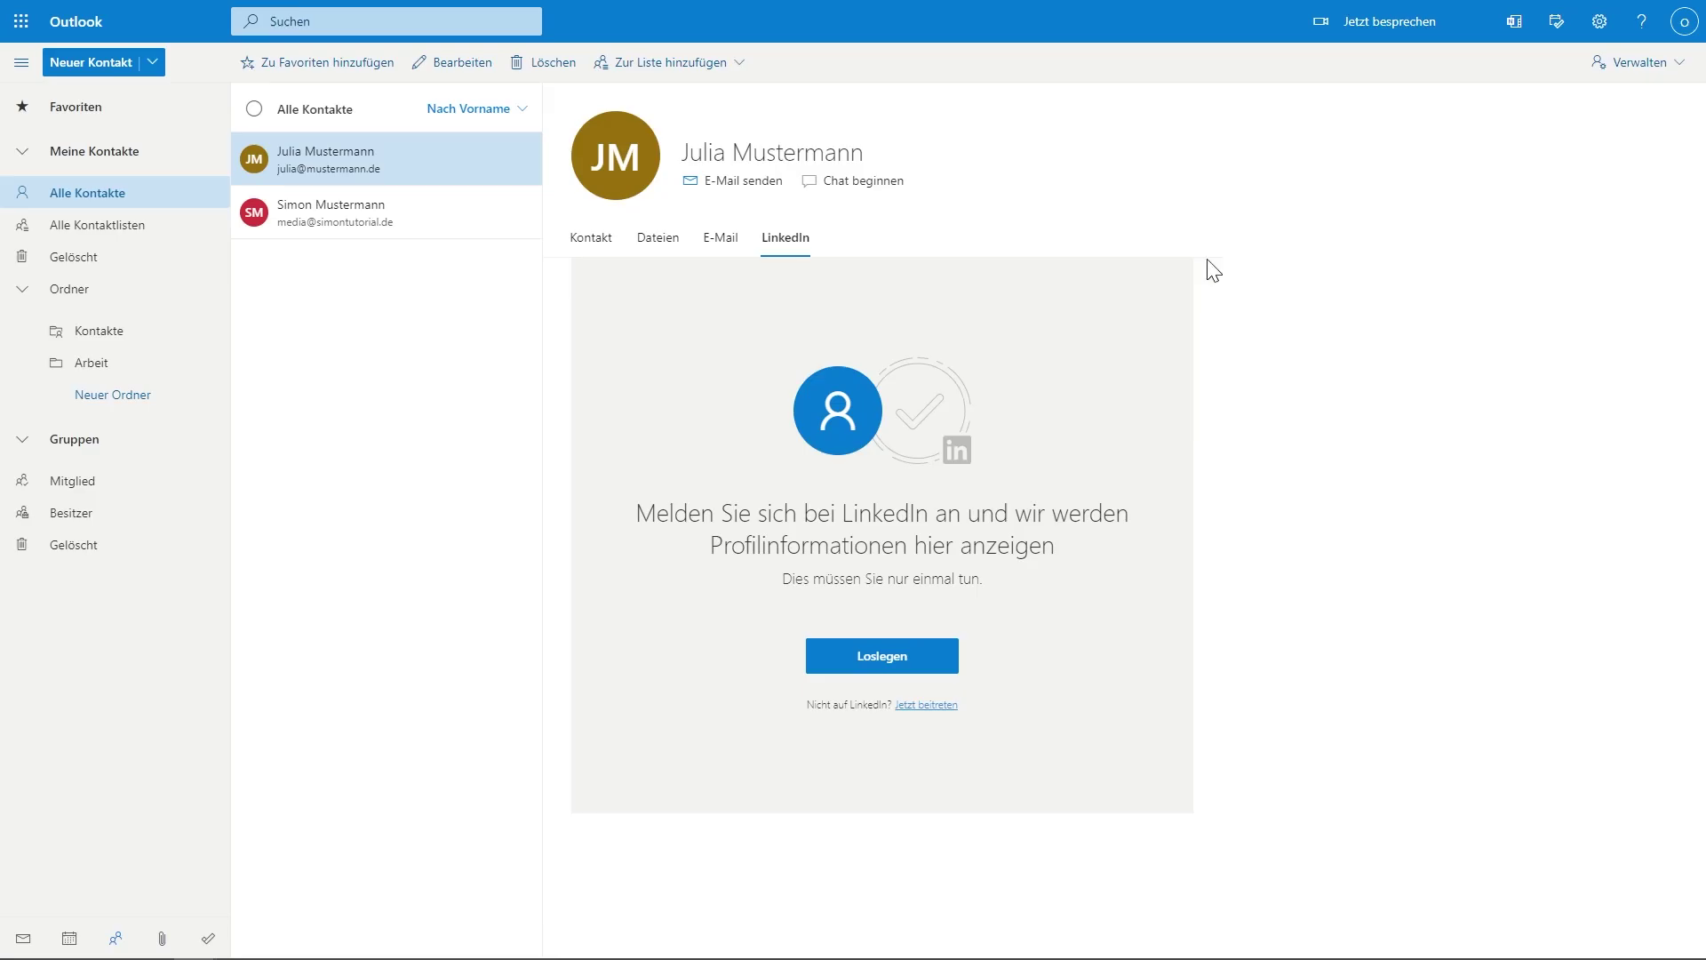
Step: Review the duplicate contacts suggested for linking and cancel without linking them
{"action": "left_click", "coordinate": [1658, 67]}
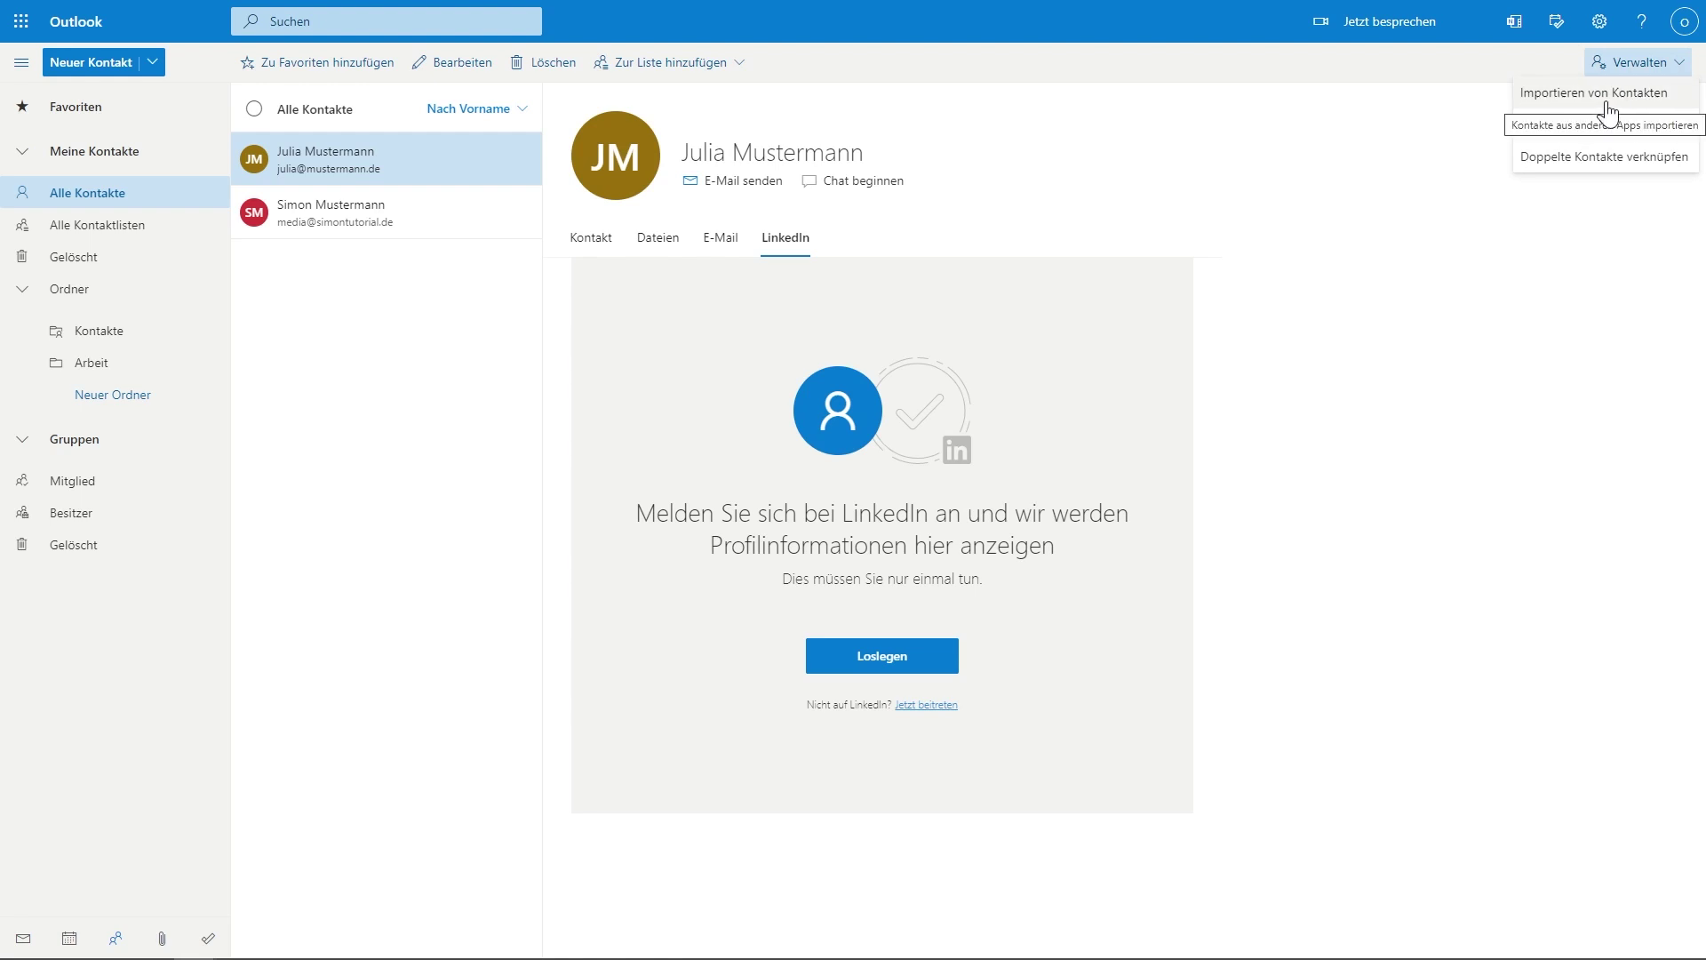
{"action": "left_click", "coordinate": [1626, 165]}
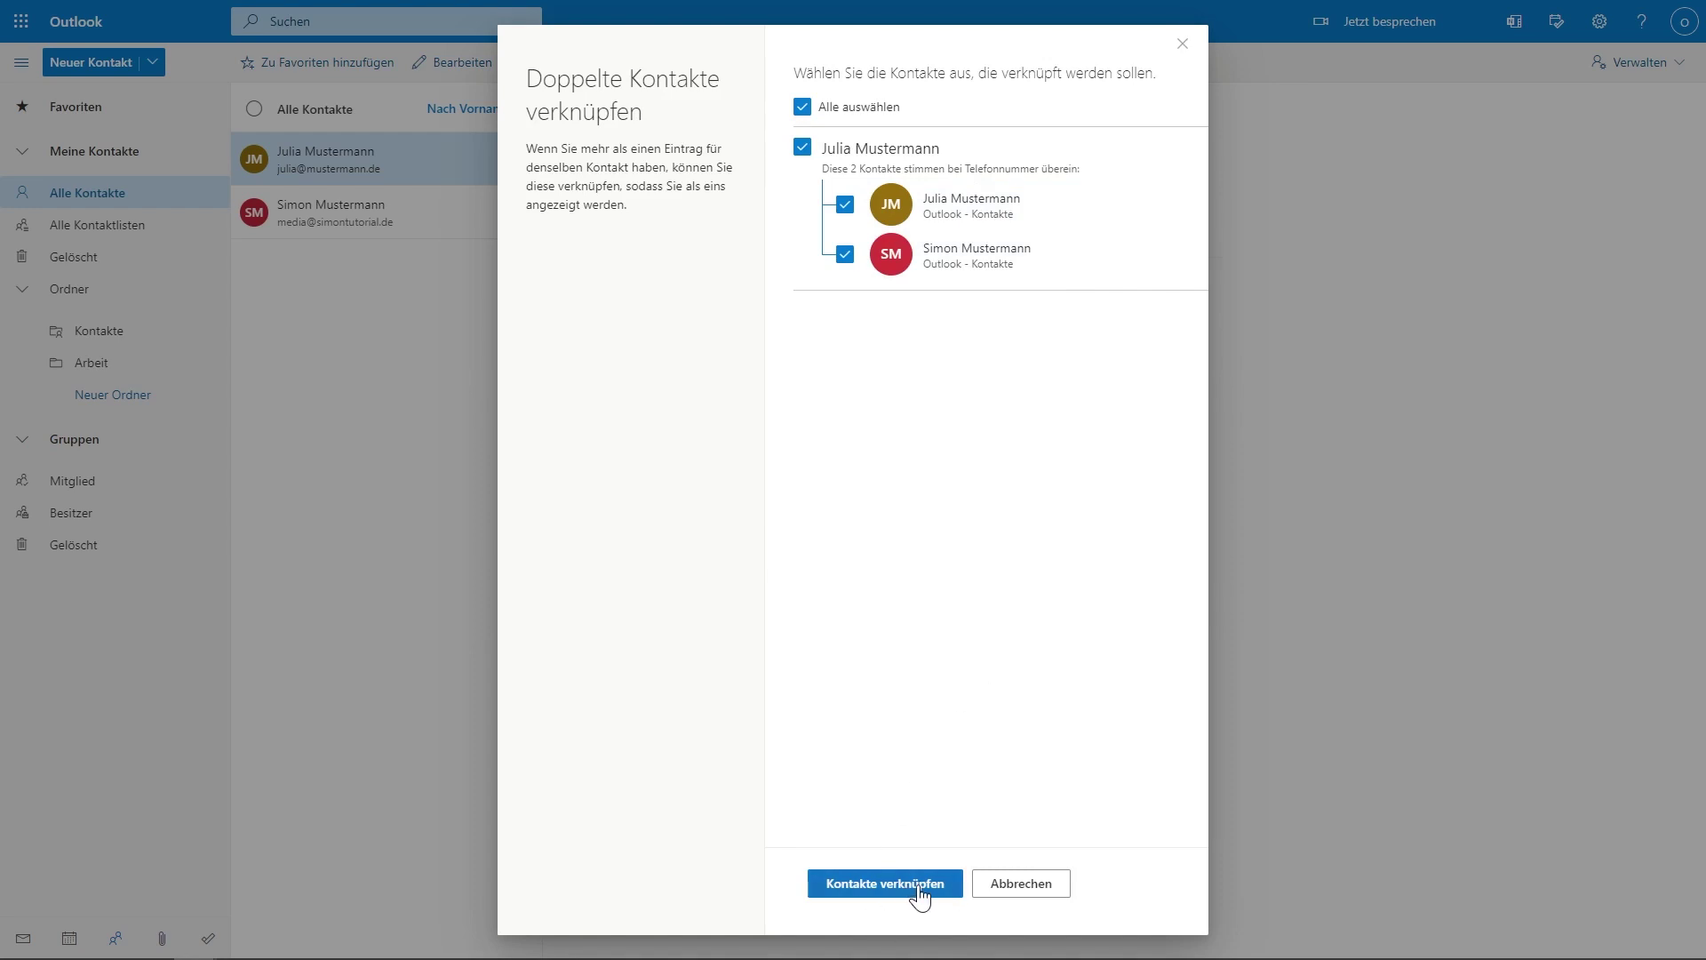
{"action": "left_click", "coordinate": [1020, 885]}
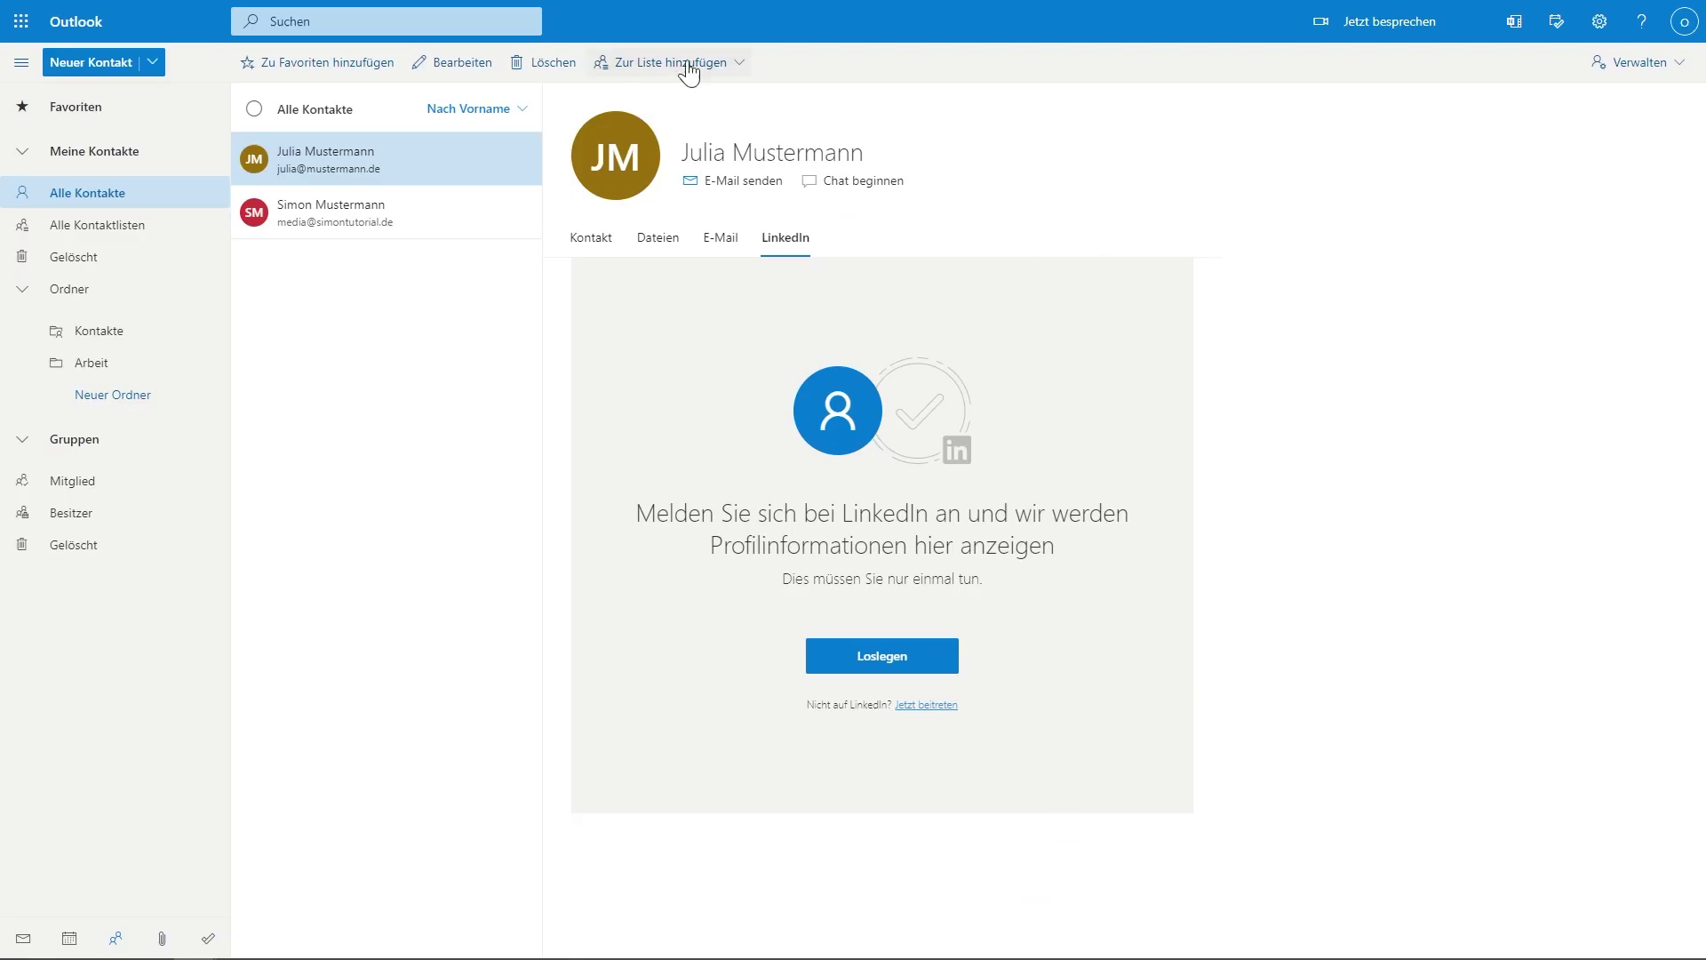
Step: Check the people suggestions offered by the search and the app launcher
{"action": "left_click", "coordinate": [387, 21]}
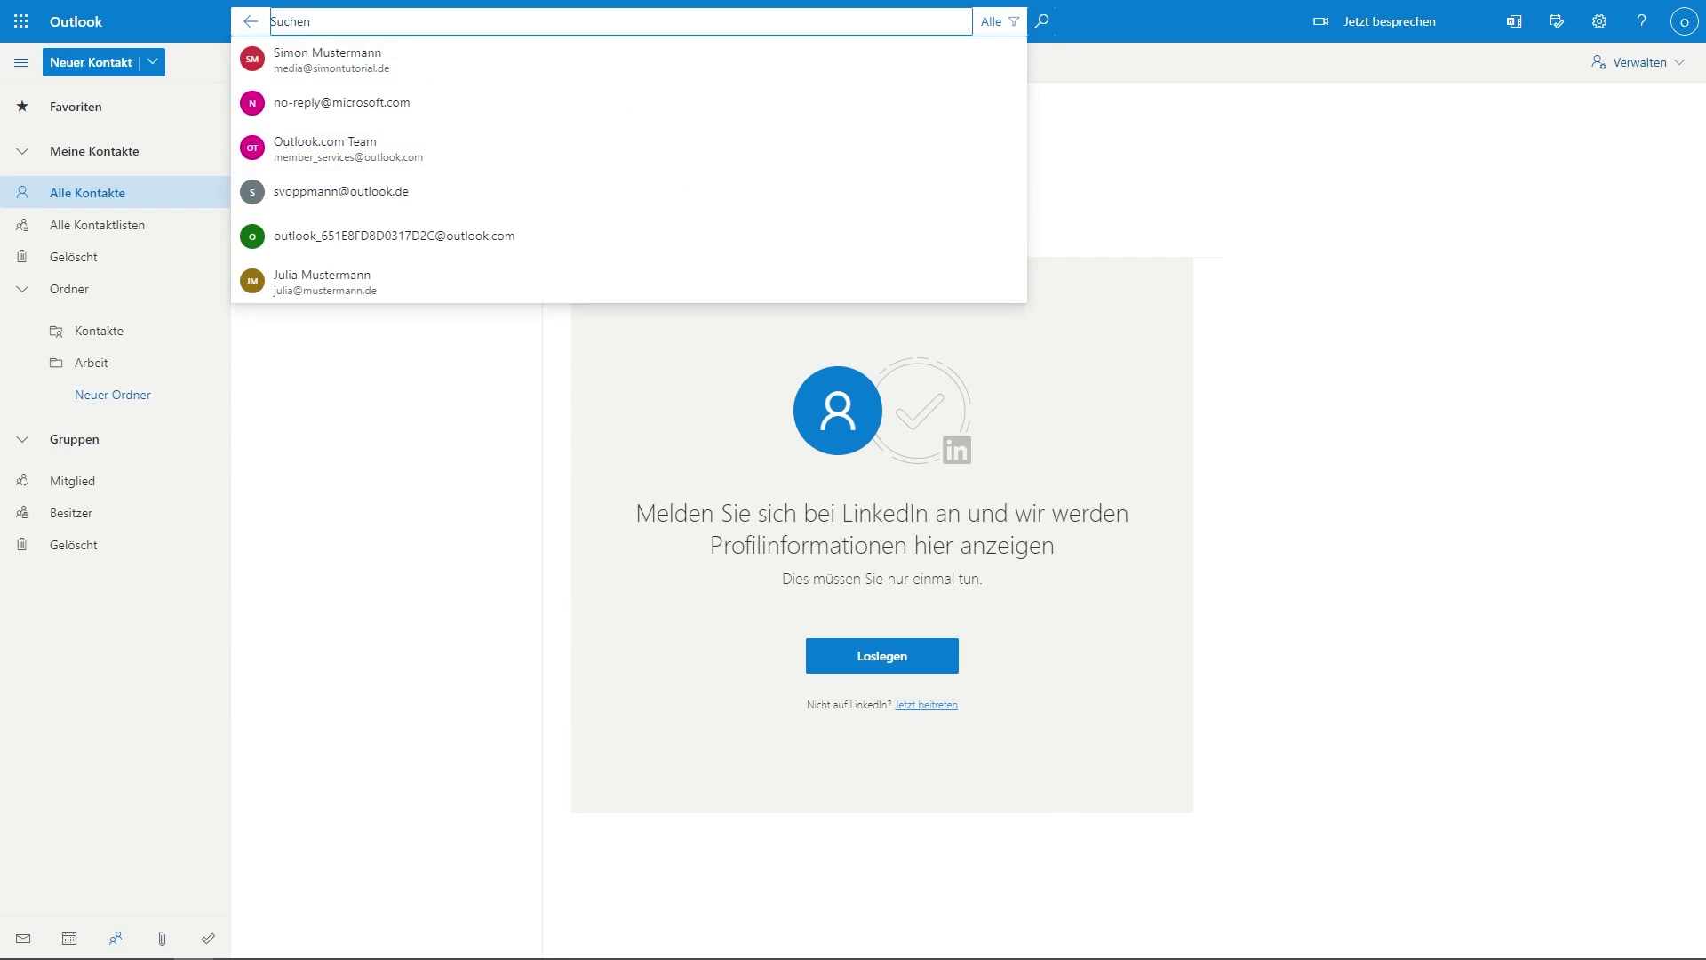
{"action": "left_click", "coordinate": [1294, 46]}
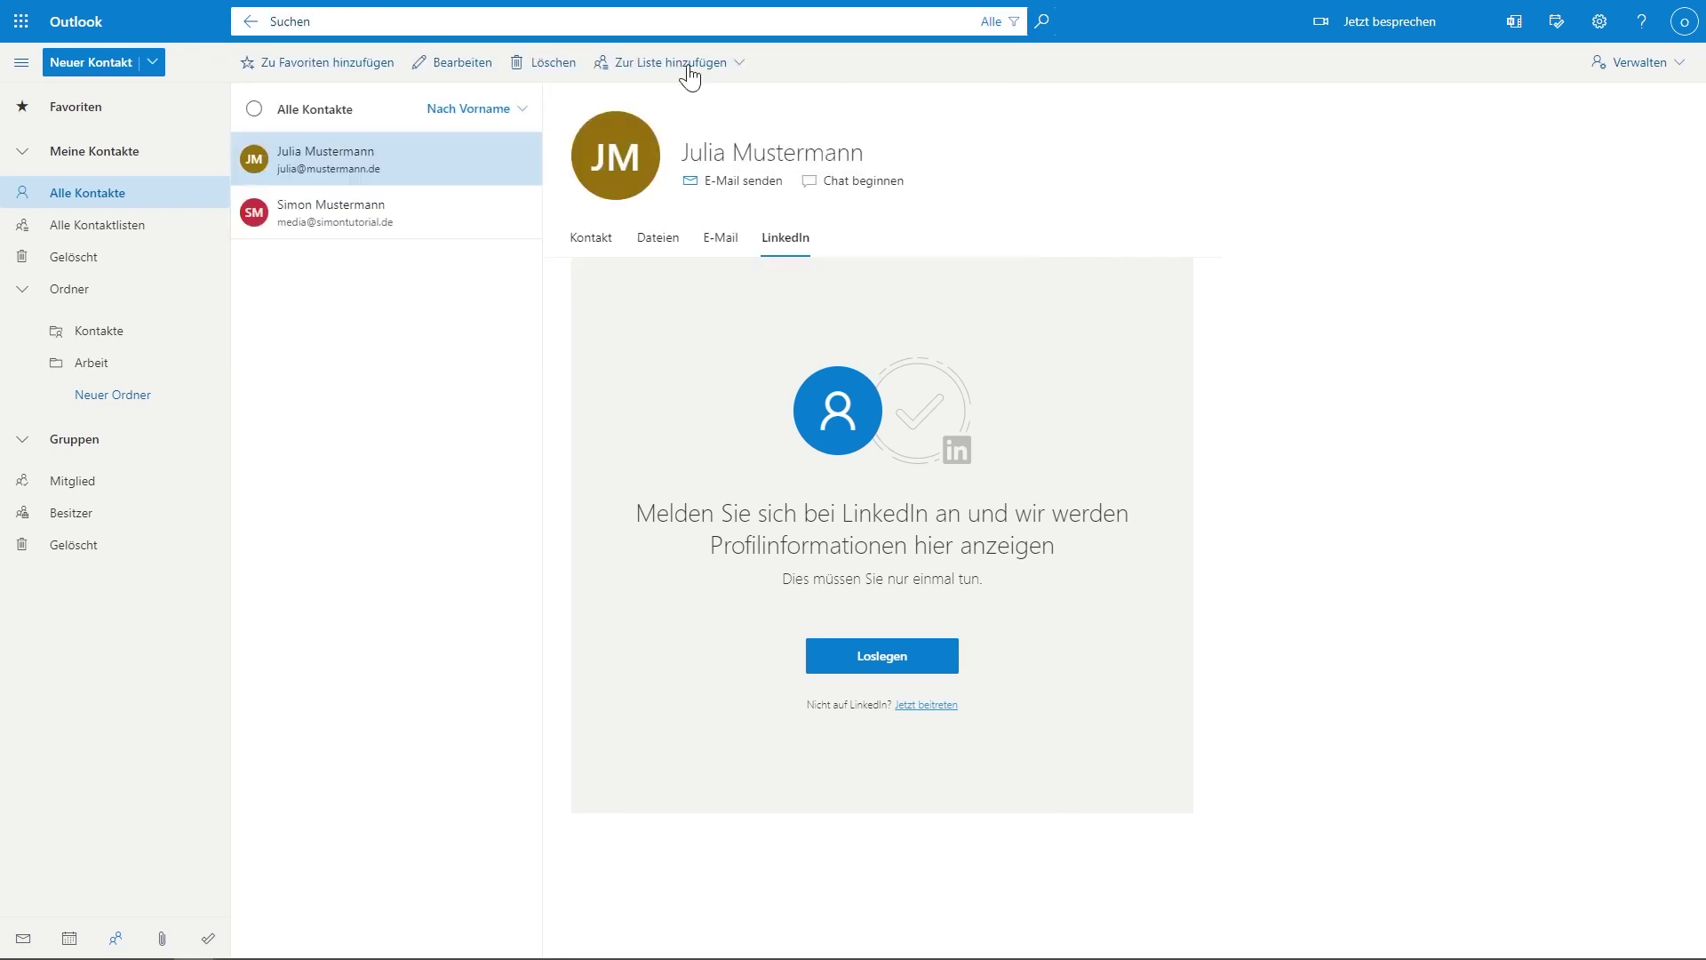
{"action": "left_click", "coordinate": [22, 23]}
{"action": "left_click", "coordinate": [478, 283]}
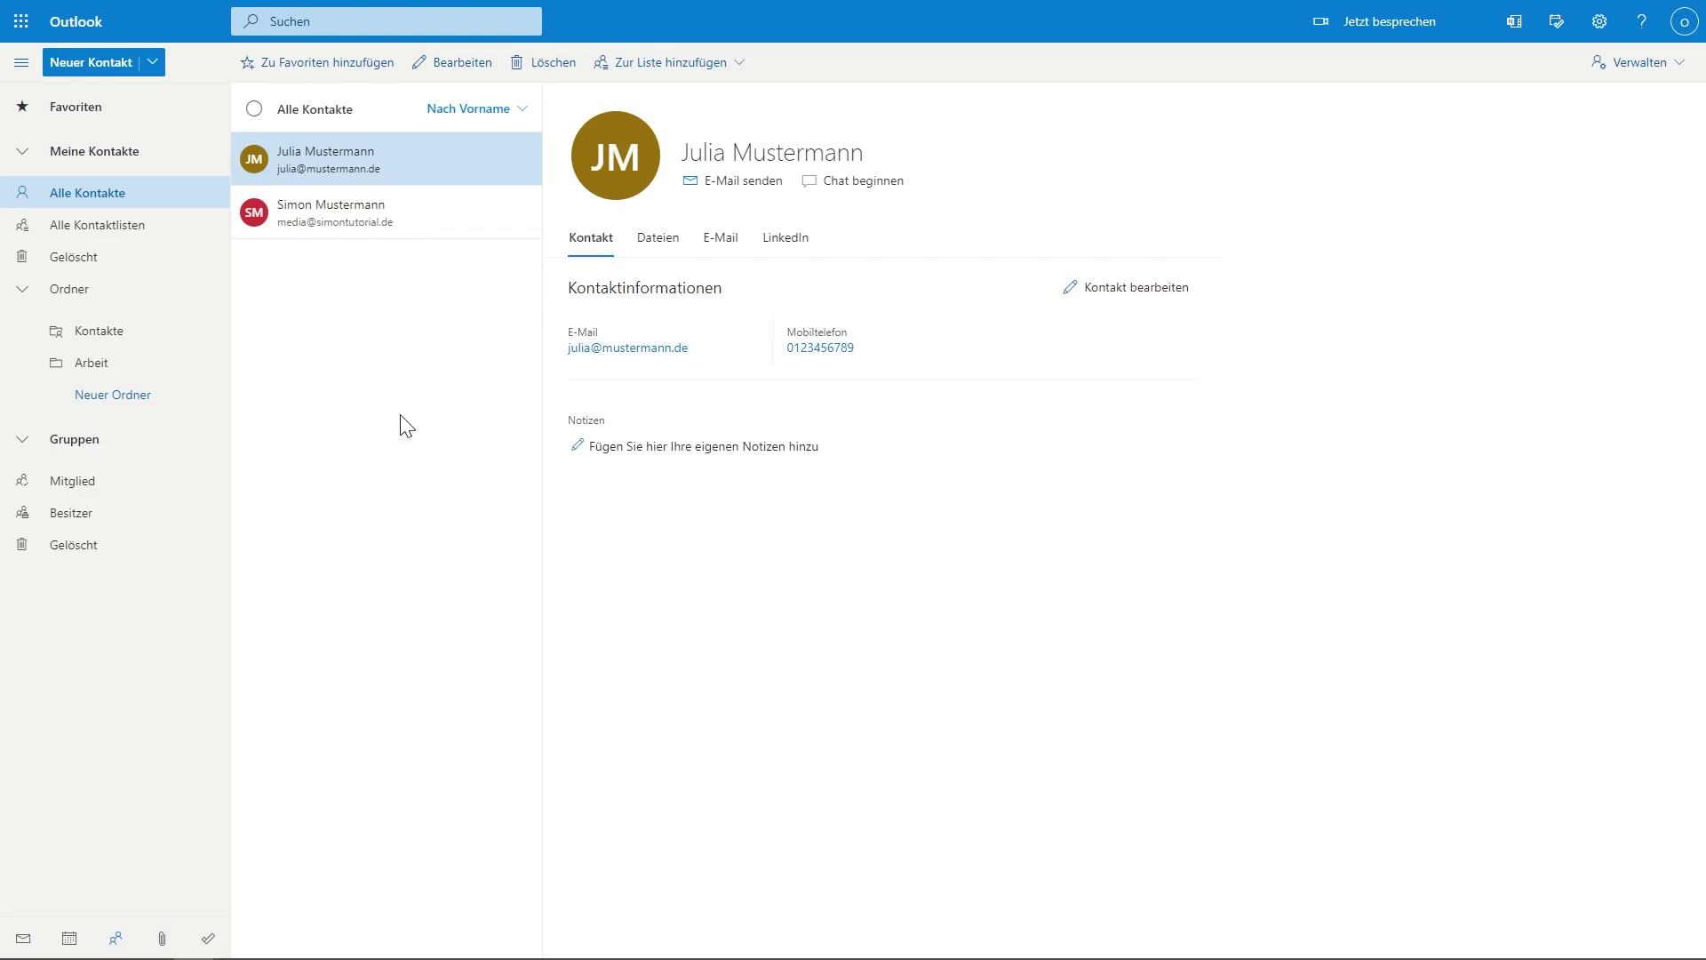
Step: Start a new contact, enter the contact's first and last name, and add the note "Der College mit dem nicen Kaffee"
{"action": "left_click", "coordinate": [92, 64]}
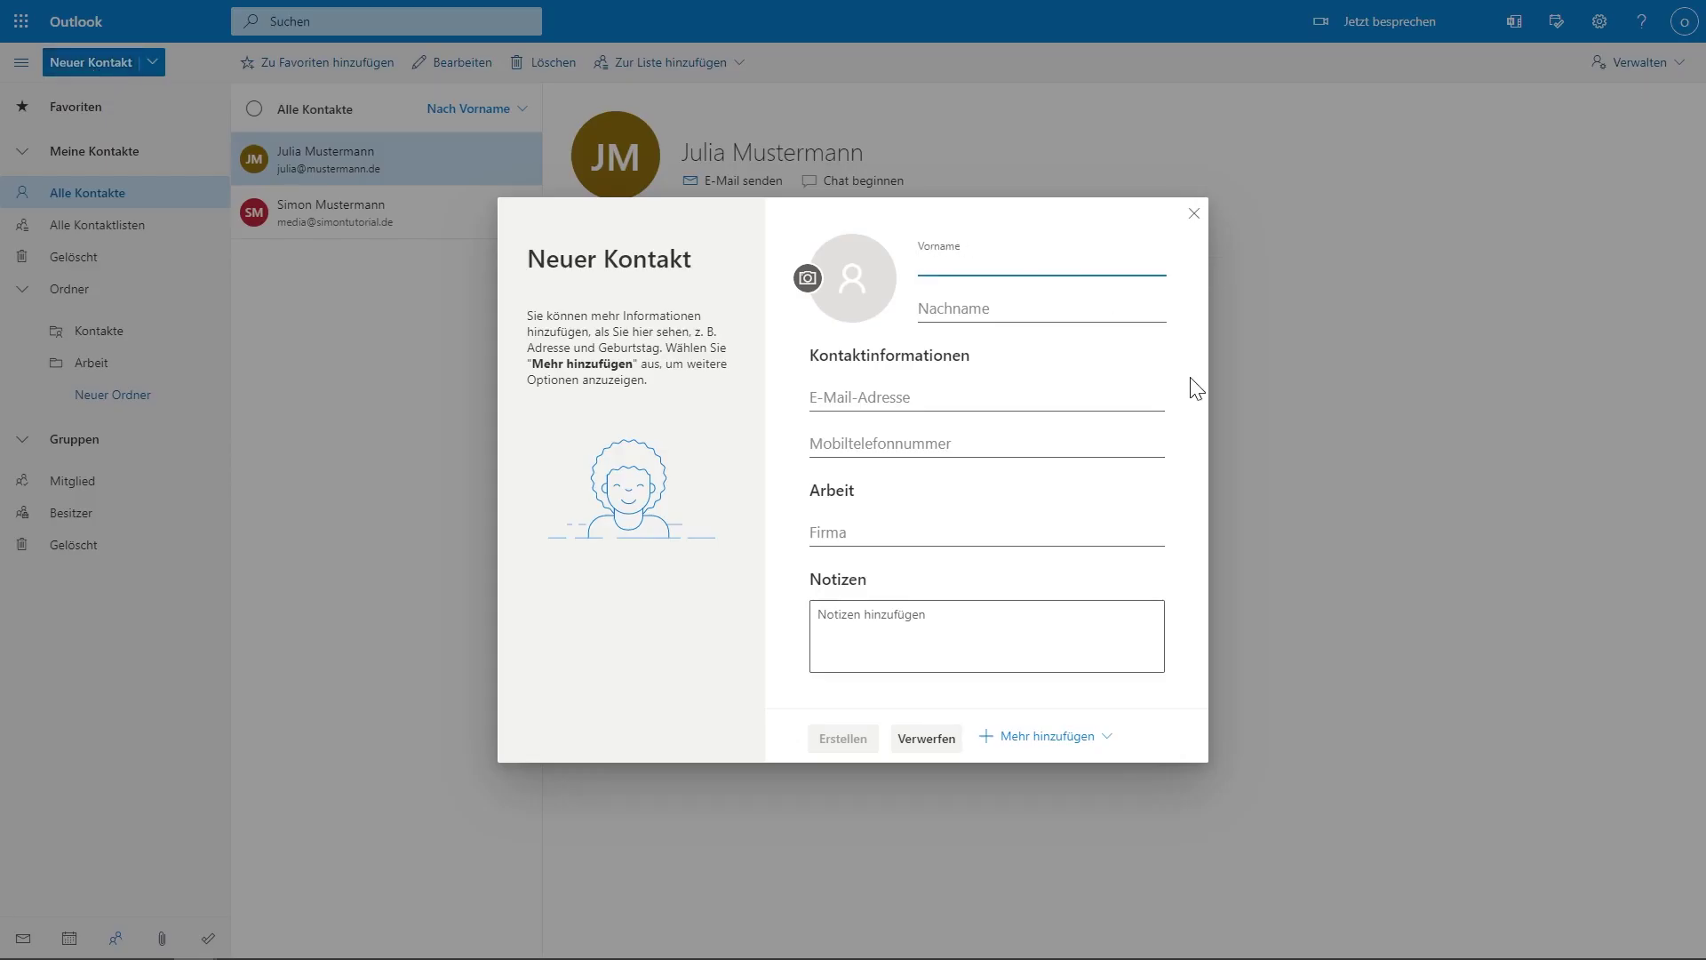
{"action": "type", "text": "Max"}
{"action": "key", "text": "Tab"}
{"action": "type", "text": "Mustermann"}
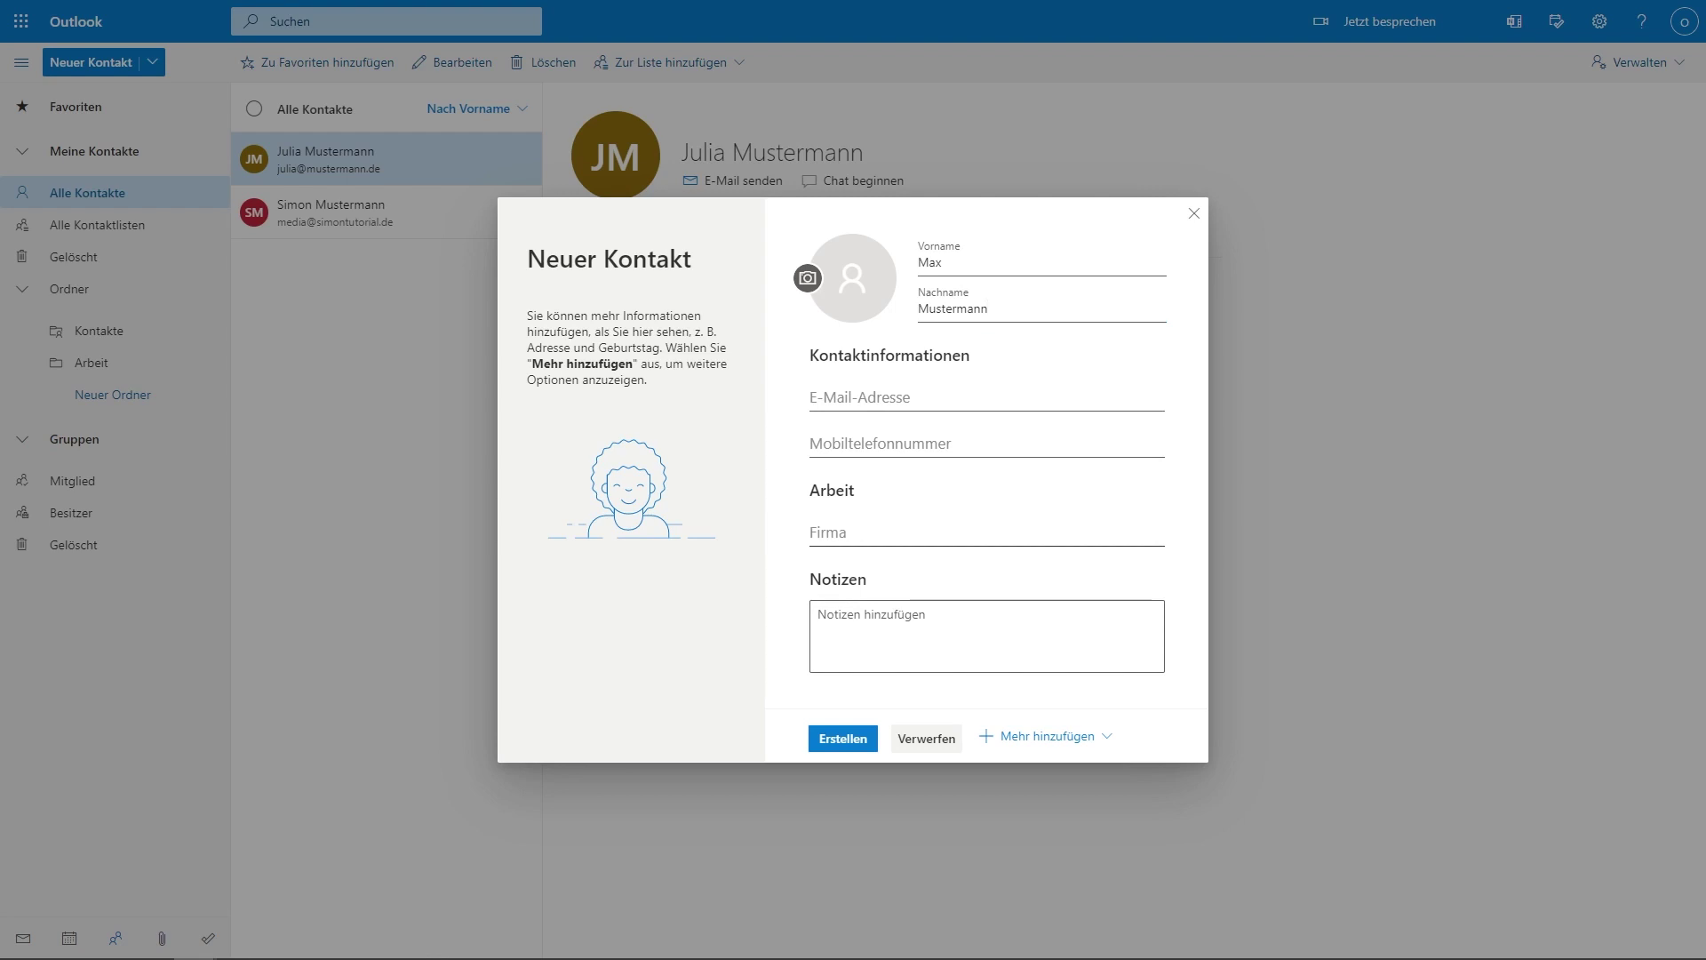
{"action": "left_click", "coordinate": [986, 636]}
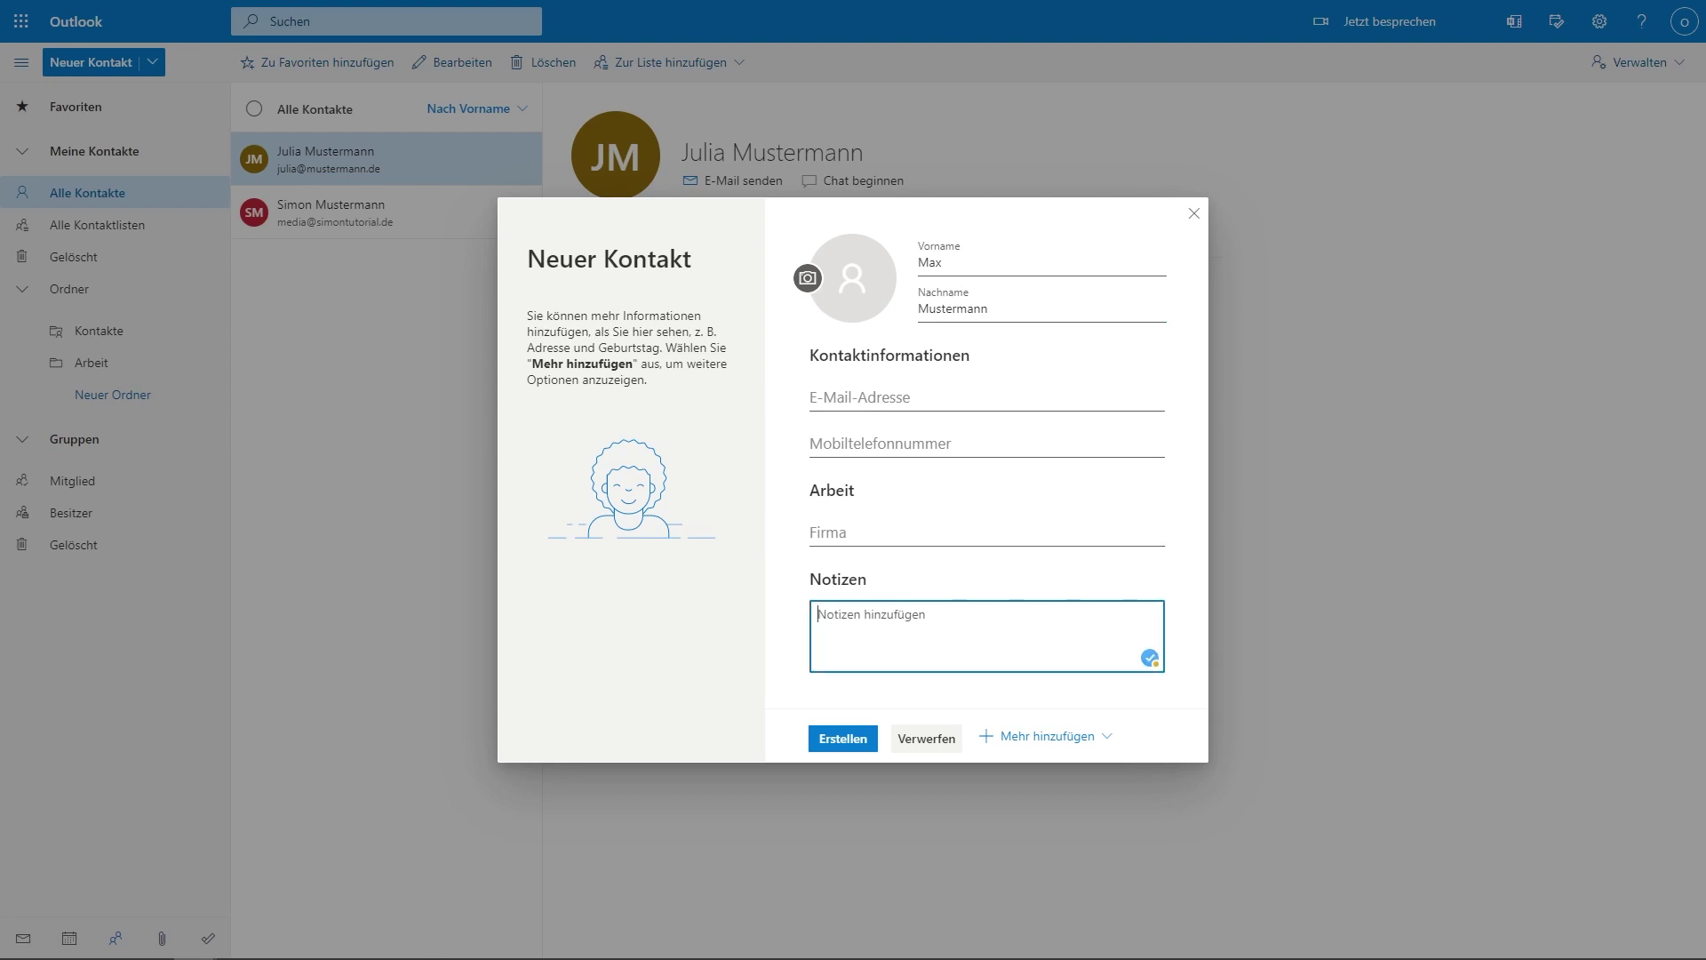
{"action": "type", "text": "Der College mit dem nicen Kaffee"}
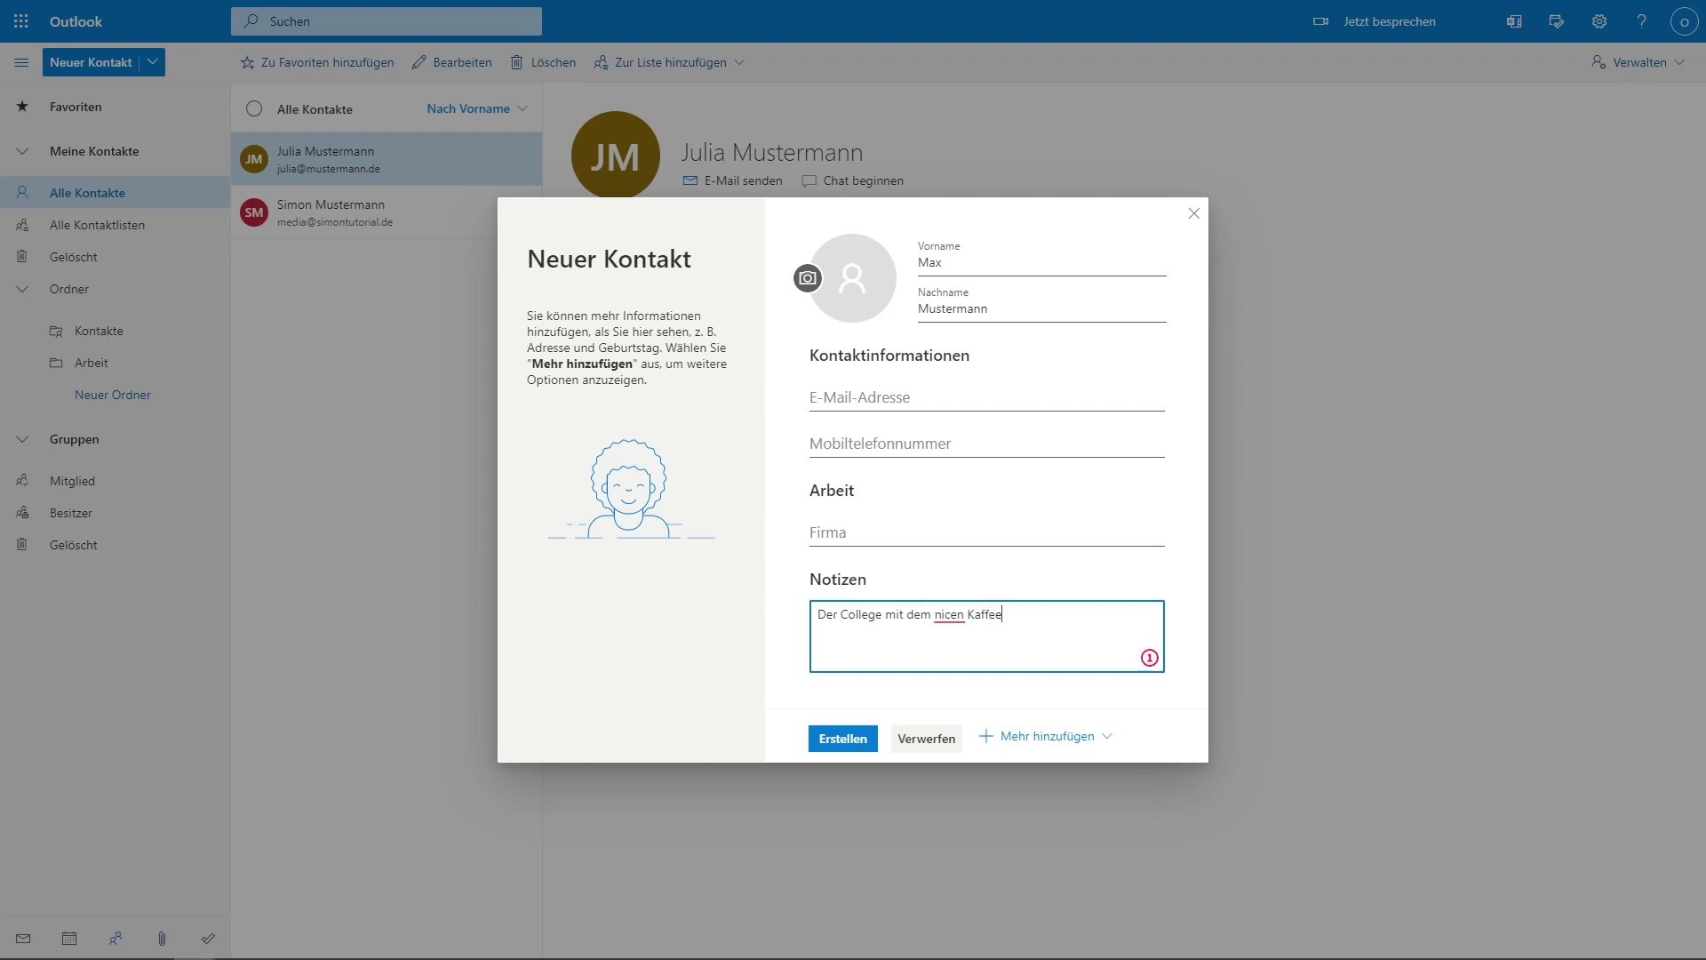
{"action": "left_click", "coordinate": [1173, 588]}
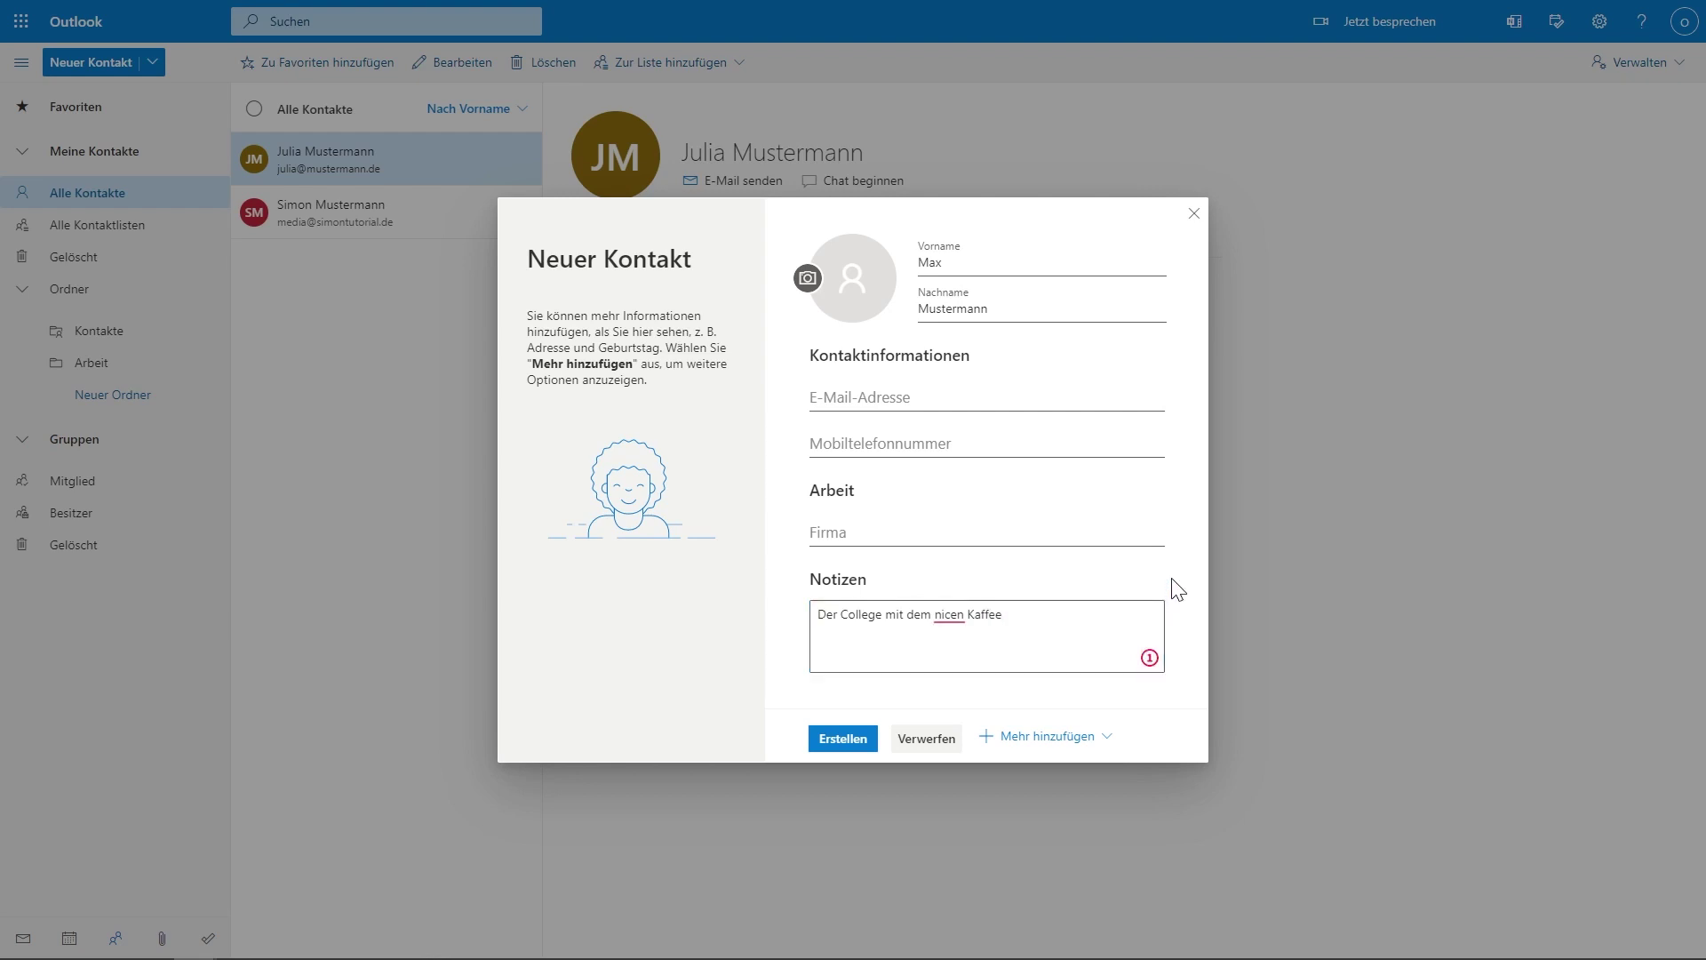
Step: Review the additional phone, address and name fields offered for the new contact, and create the contact without adding any
{"action": "left_click", "coordinate": [1107, 742]}
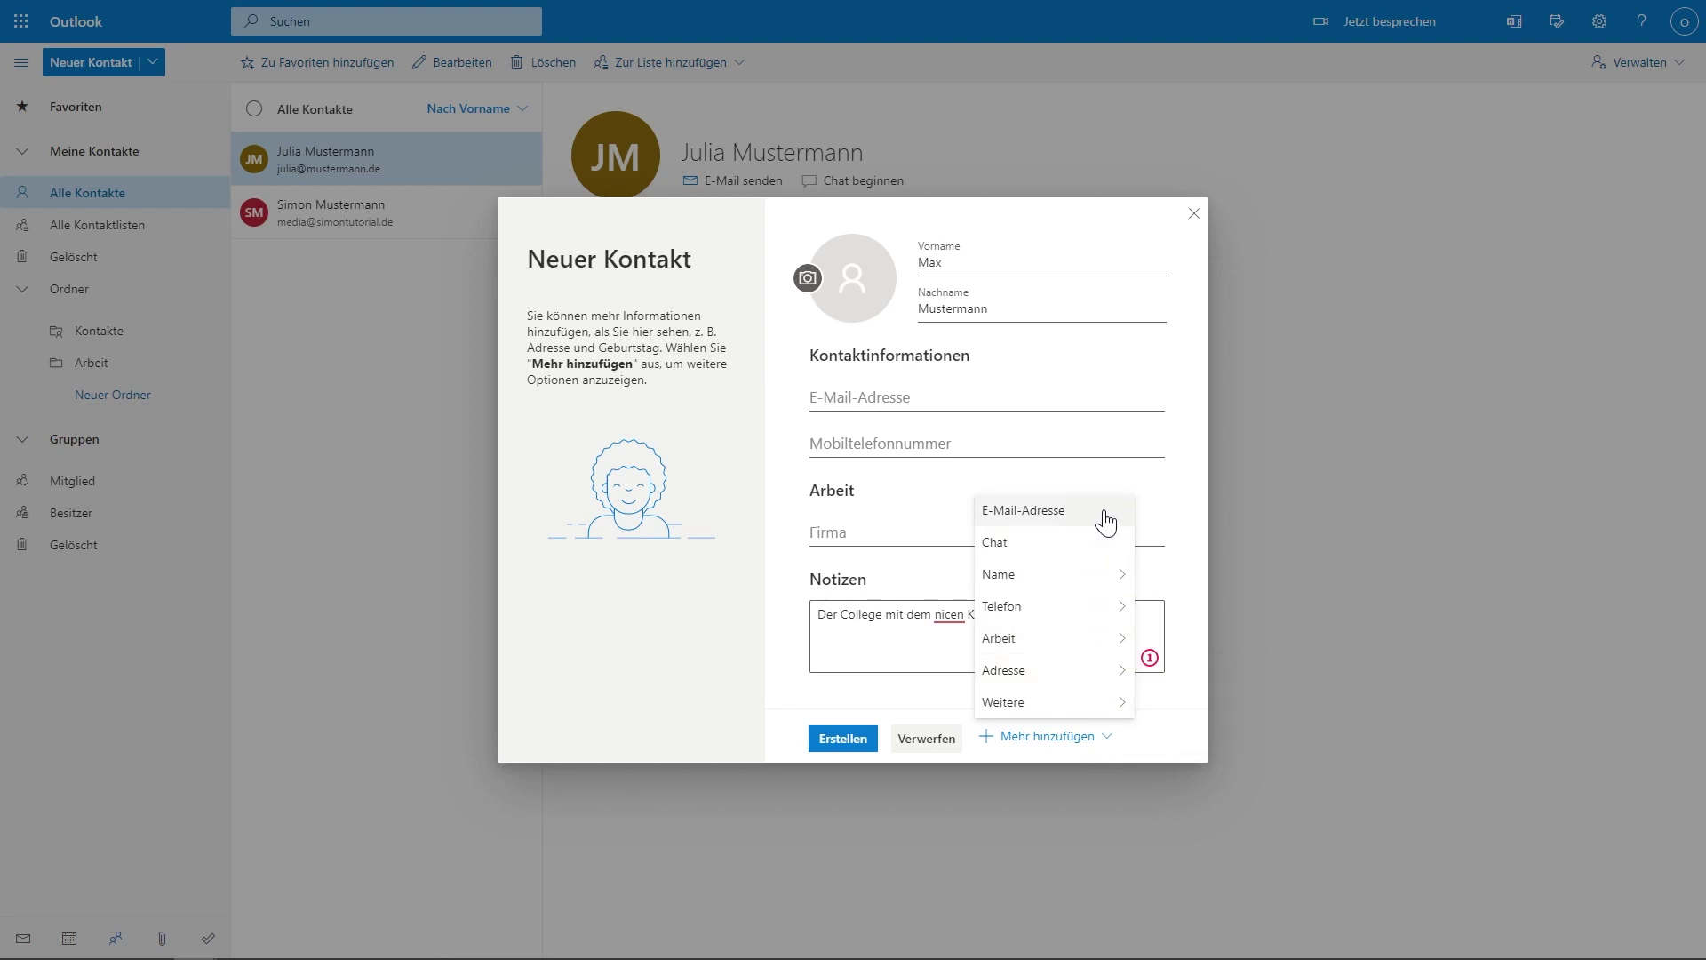
{"action": "mouse_move", "coordinate": [1106, 606]}
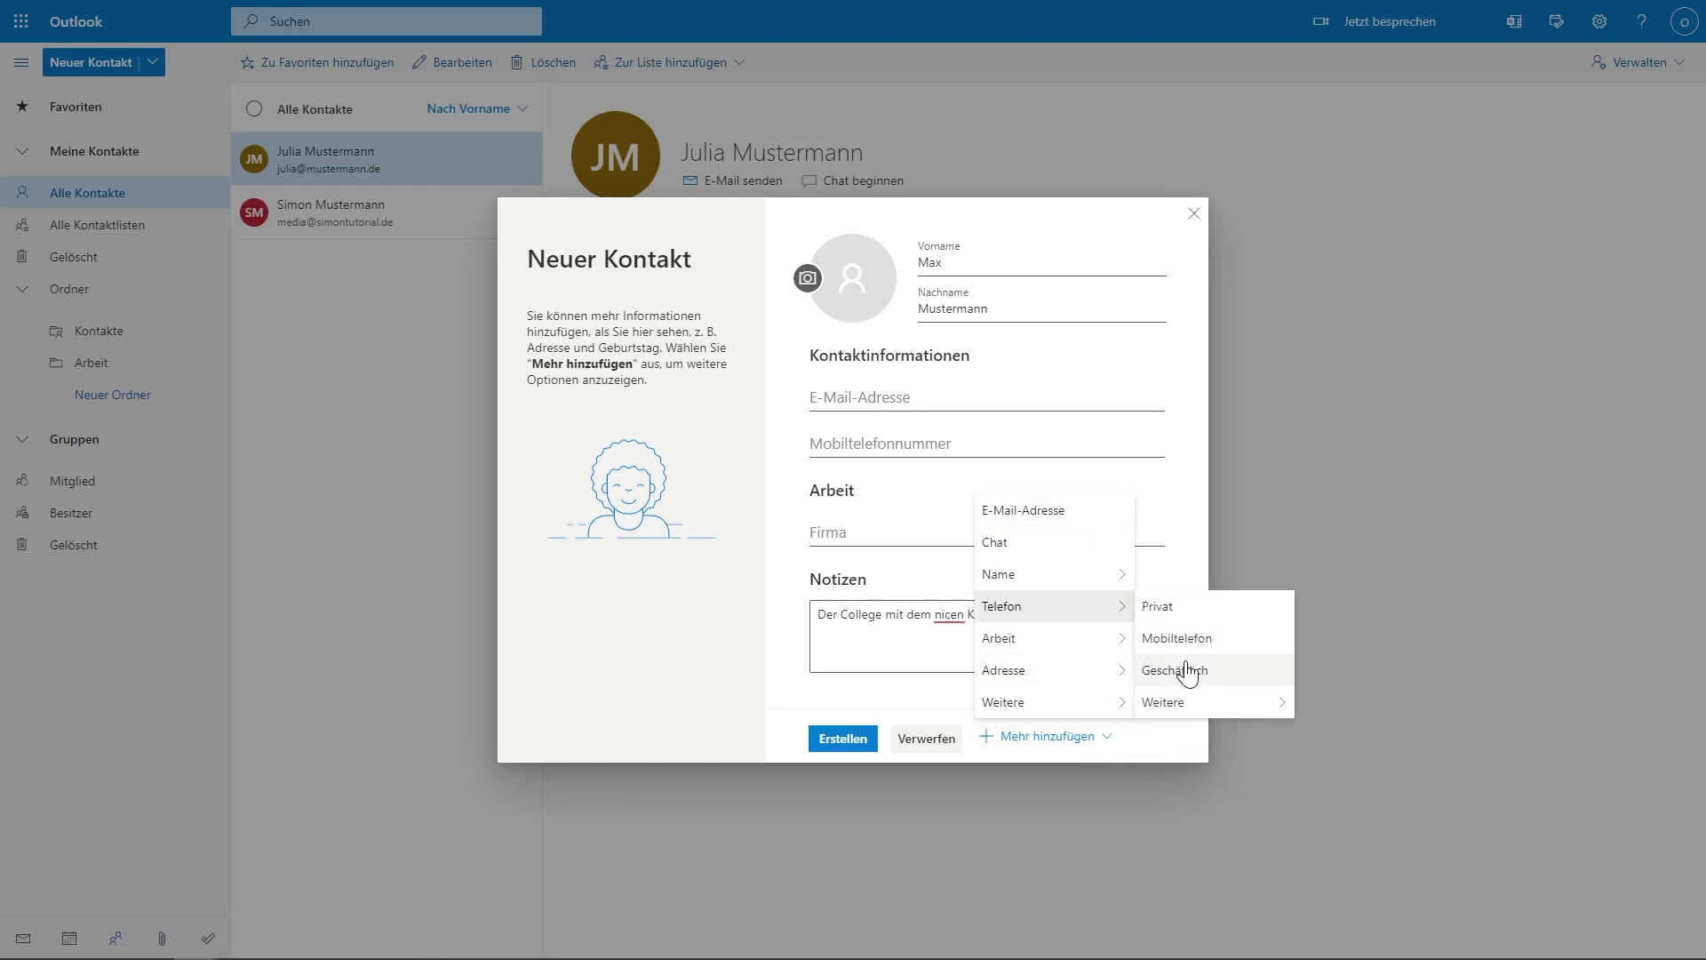
{"action": "mouse_move", "coordinate": [1077, 684]}
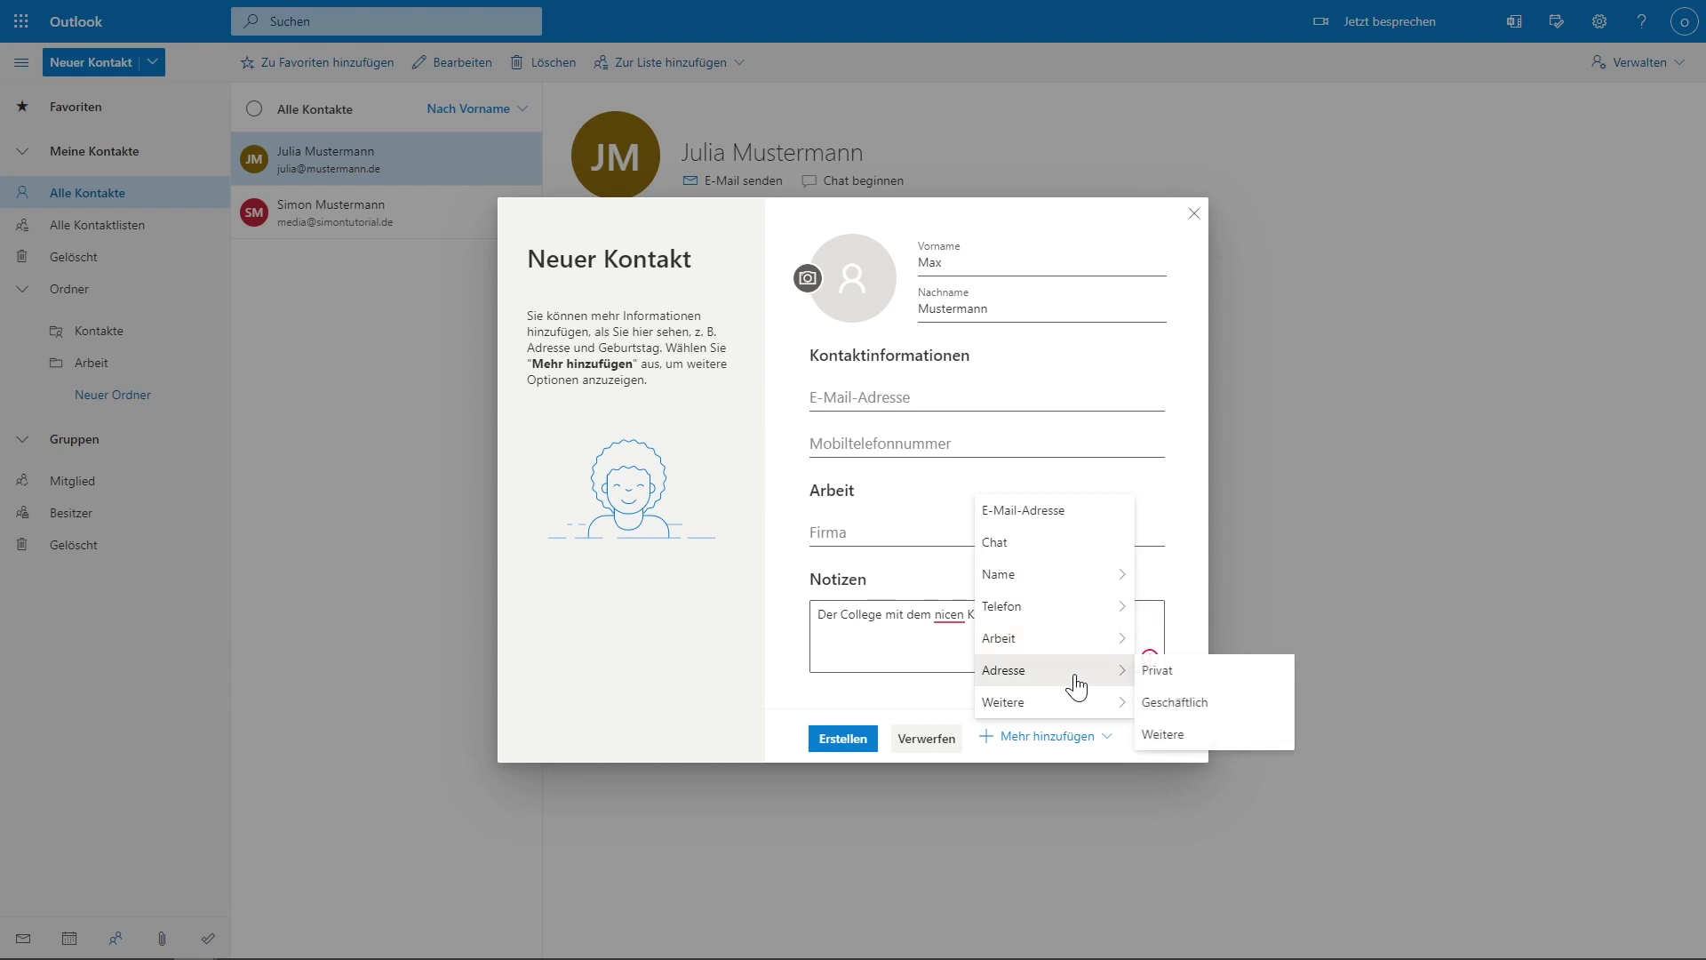
{"action": "mouse_move", "coordinate": [1083, 579]}
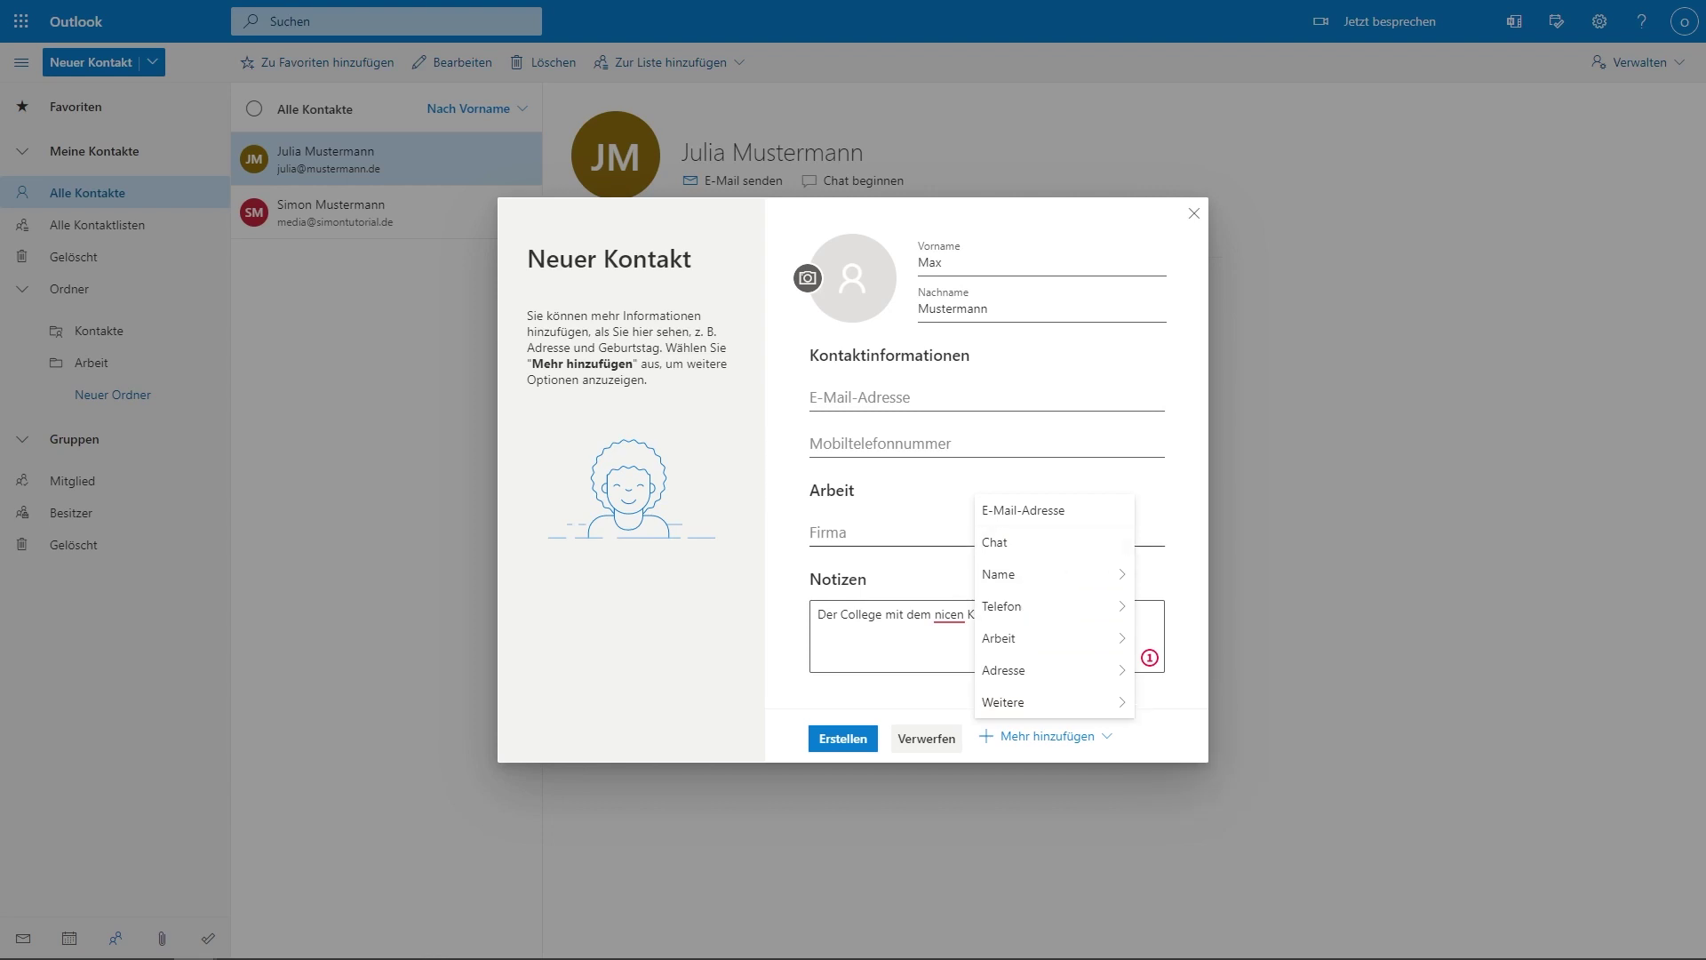
{"action": "left_click", "coordinate": [1181, 587]}
{"action": "left_click", "coordinate": [839, 744]}
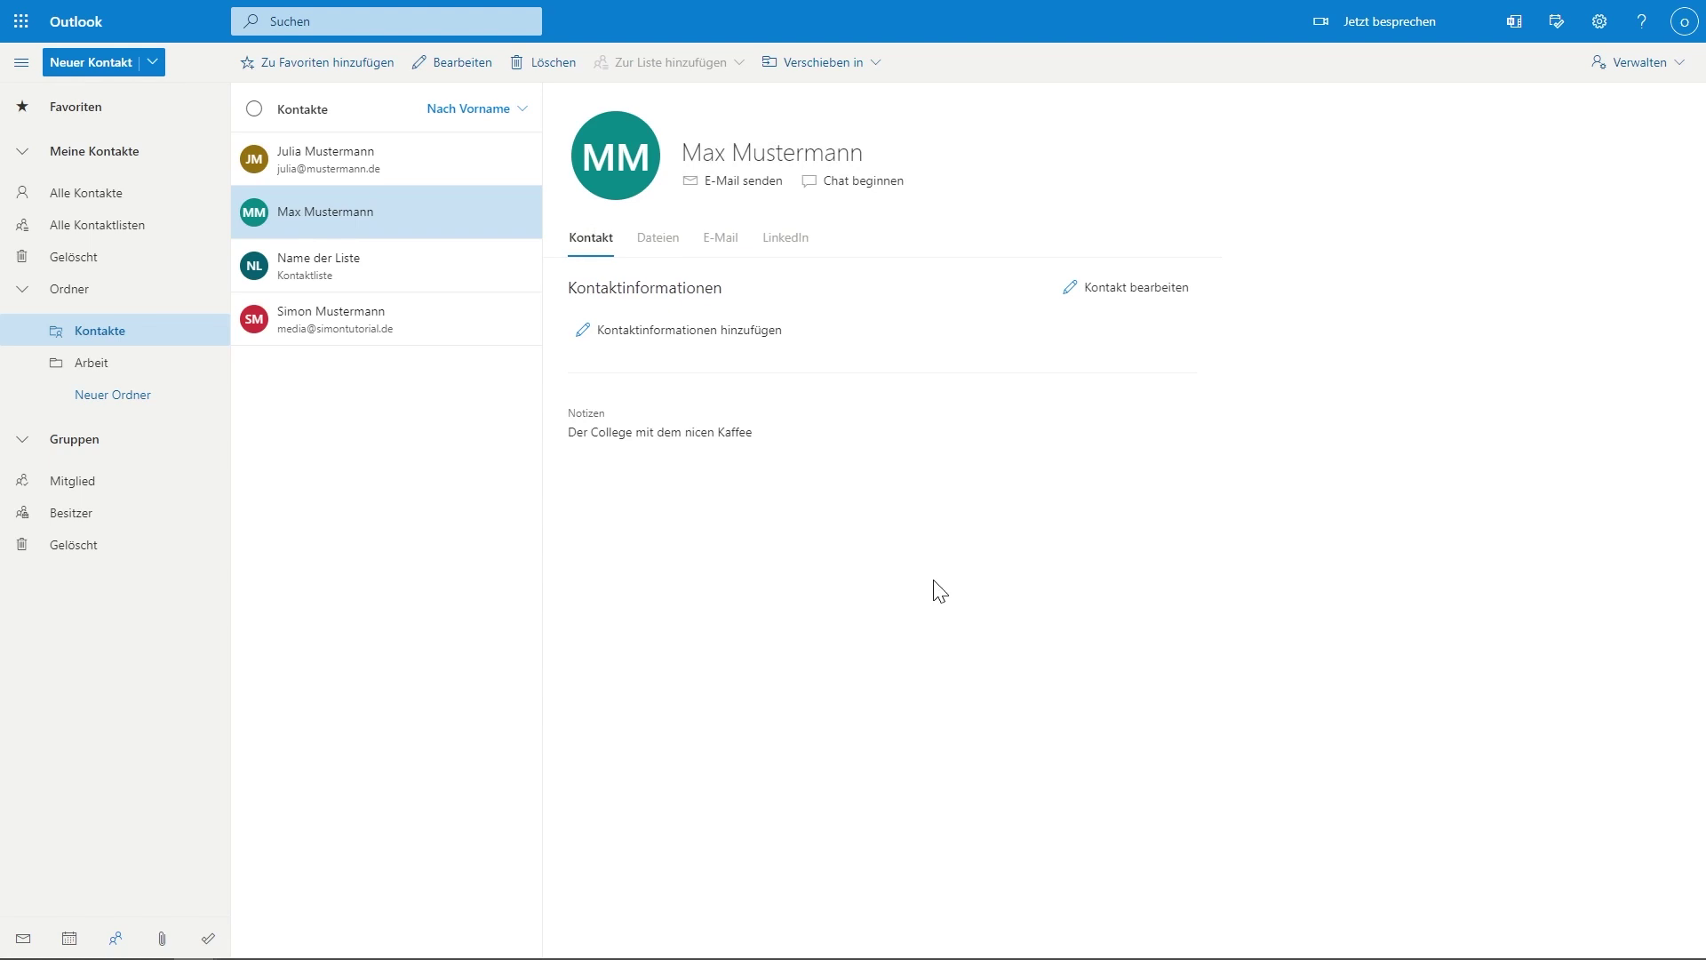
Step: Open and discard a blank new contact, and review the created contact's edit form and additional fields without saving changes
{"action": "left_click", "coordinate": [87, 63]}
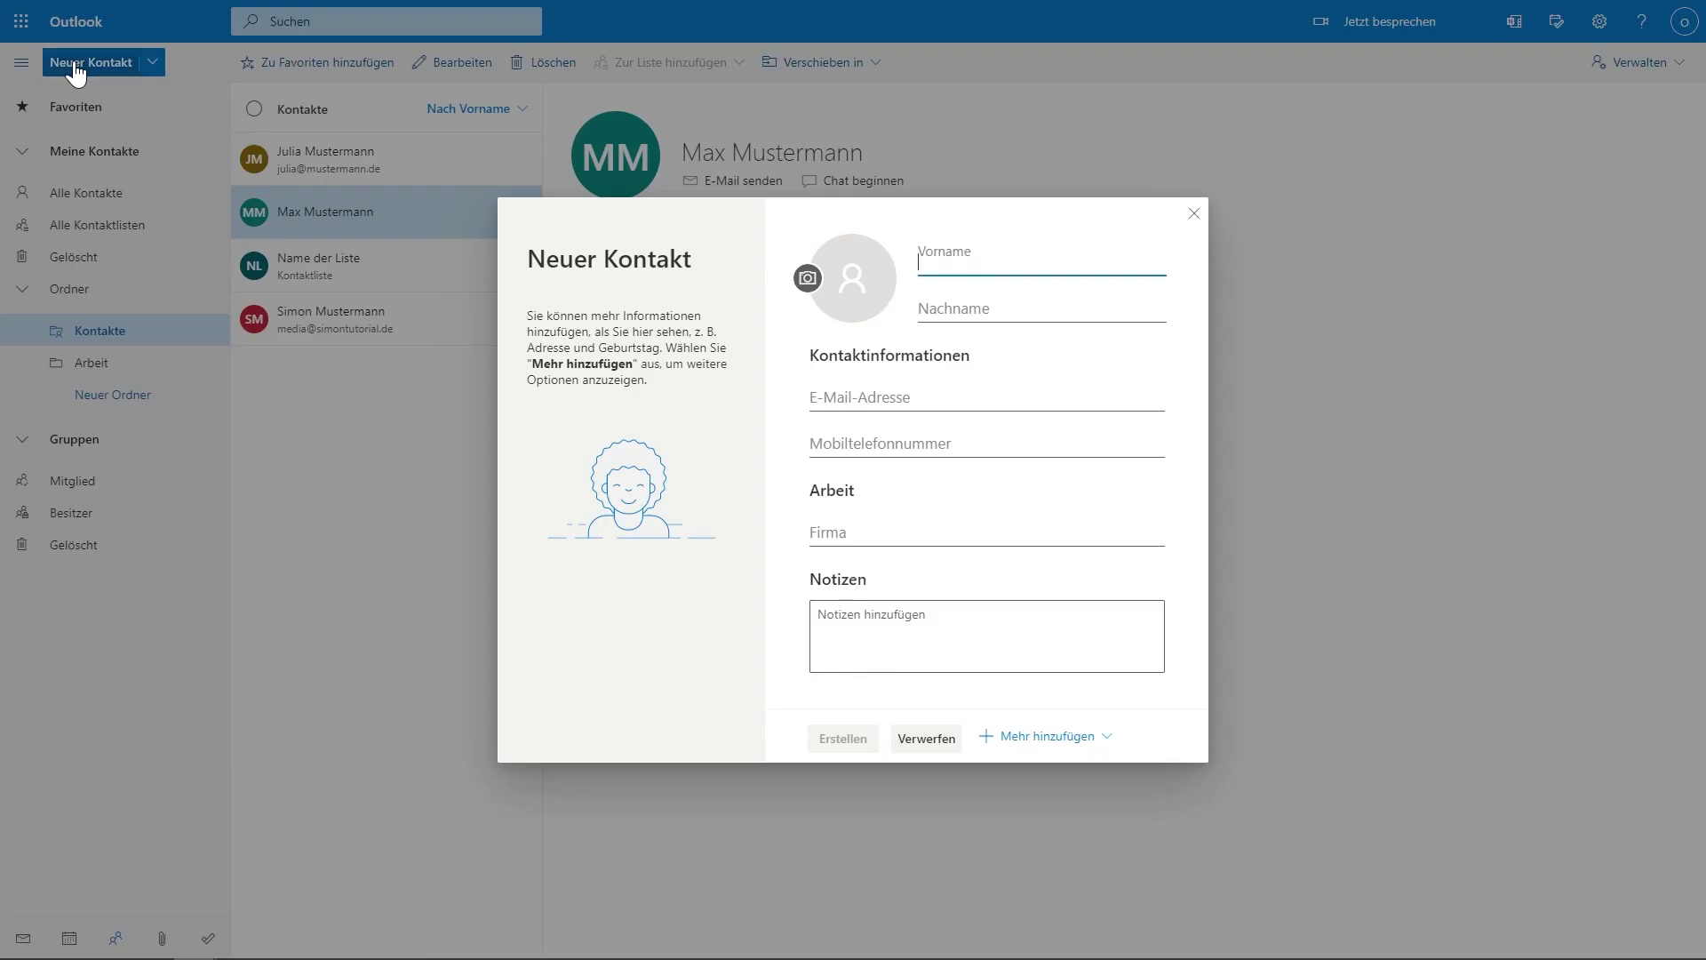
{"action": "left_click", "coordinate": [926, 738]}
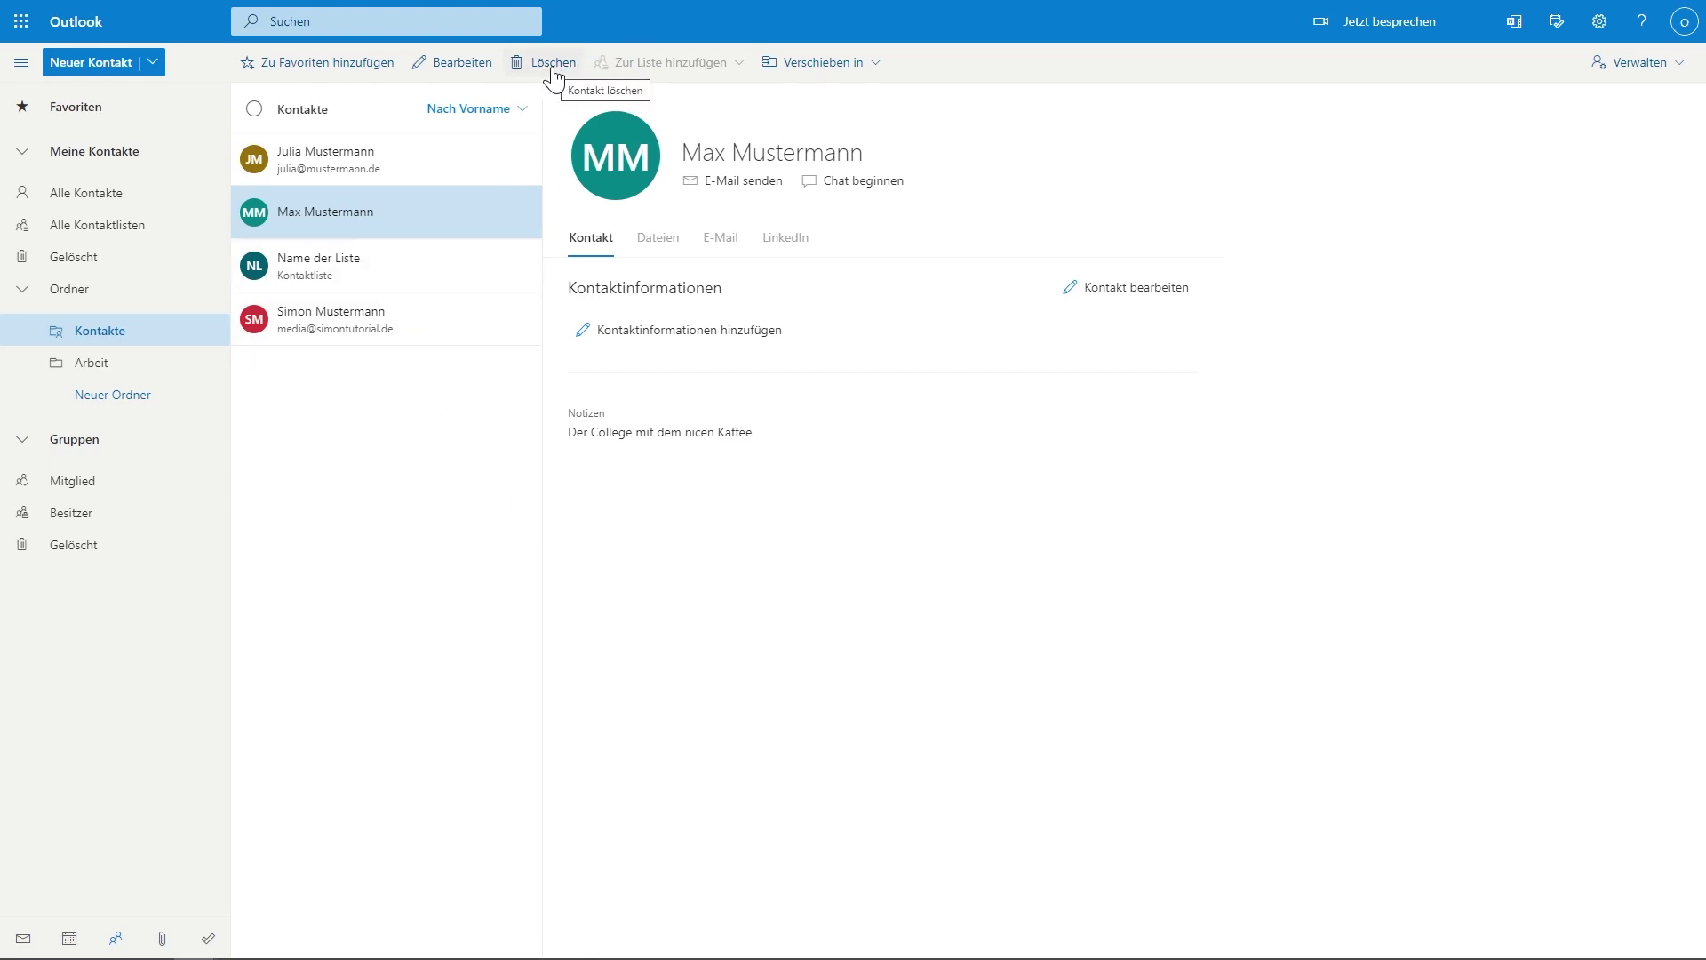
{"action": "left_click", "coordinate": [458, 67]}
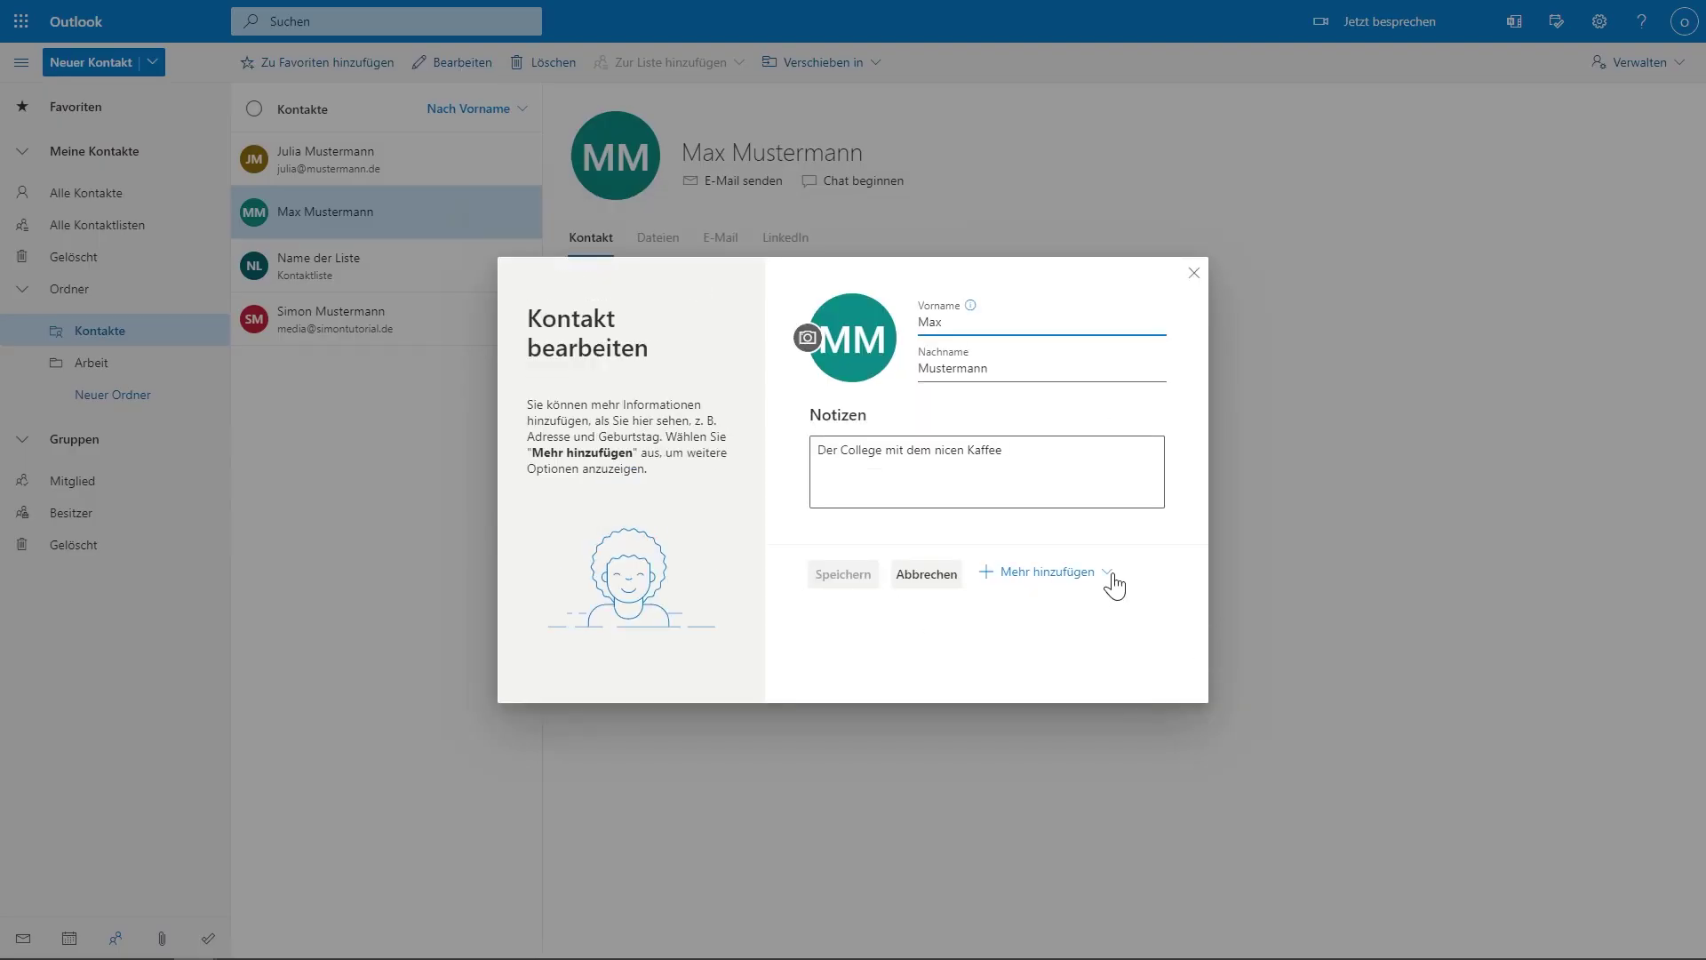
{"action": "left_click", "coordinate": [874, 463]}
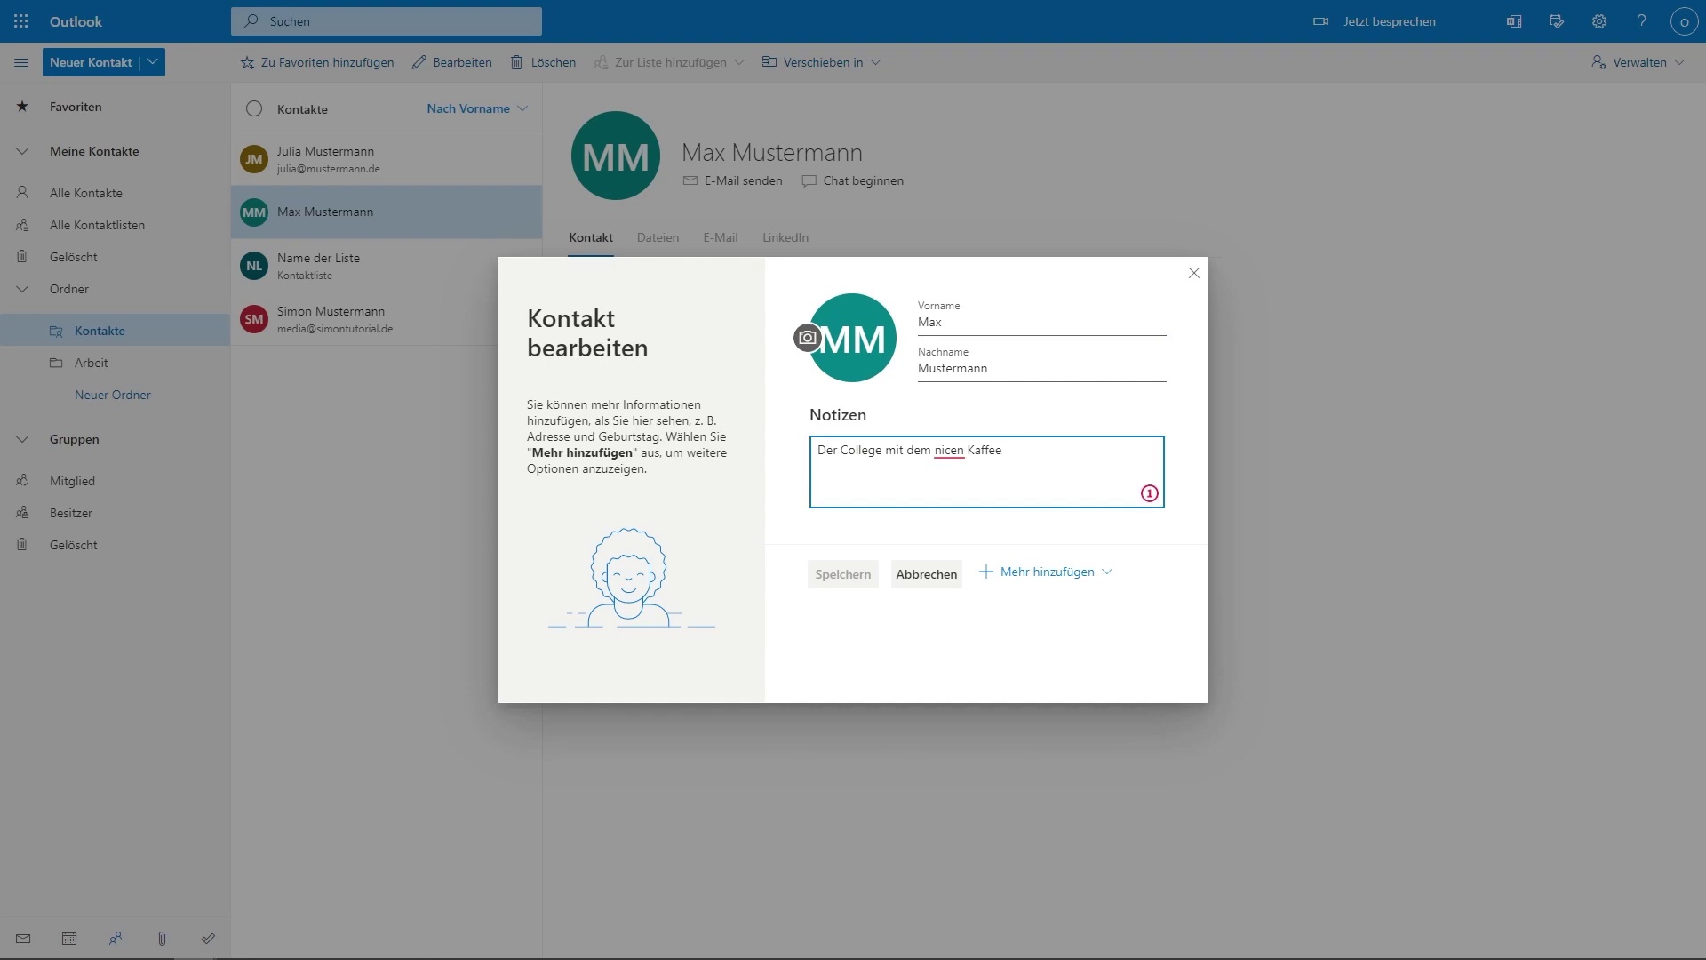
{"action": "left_click", "coordinate": [1102, 580]}
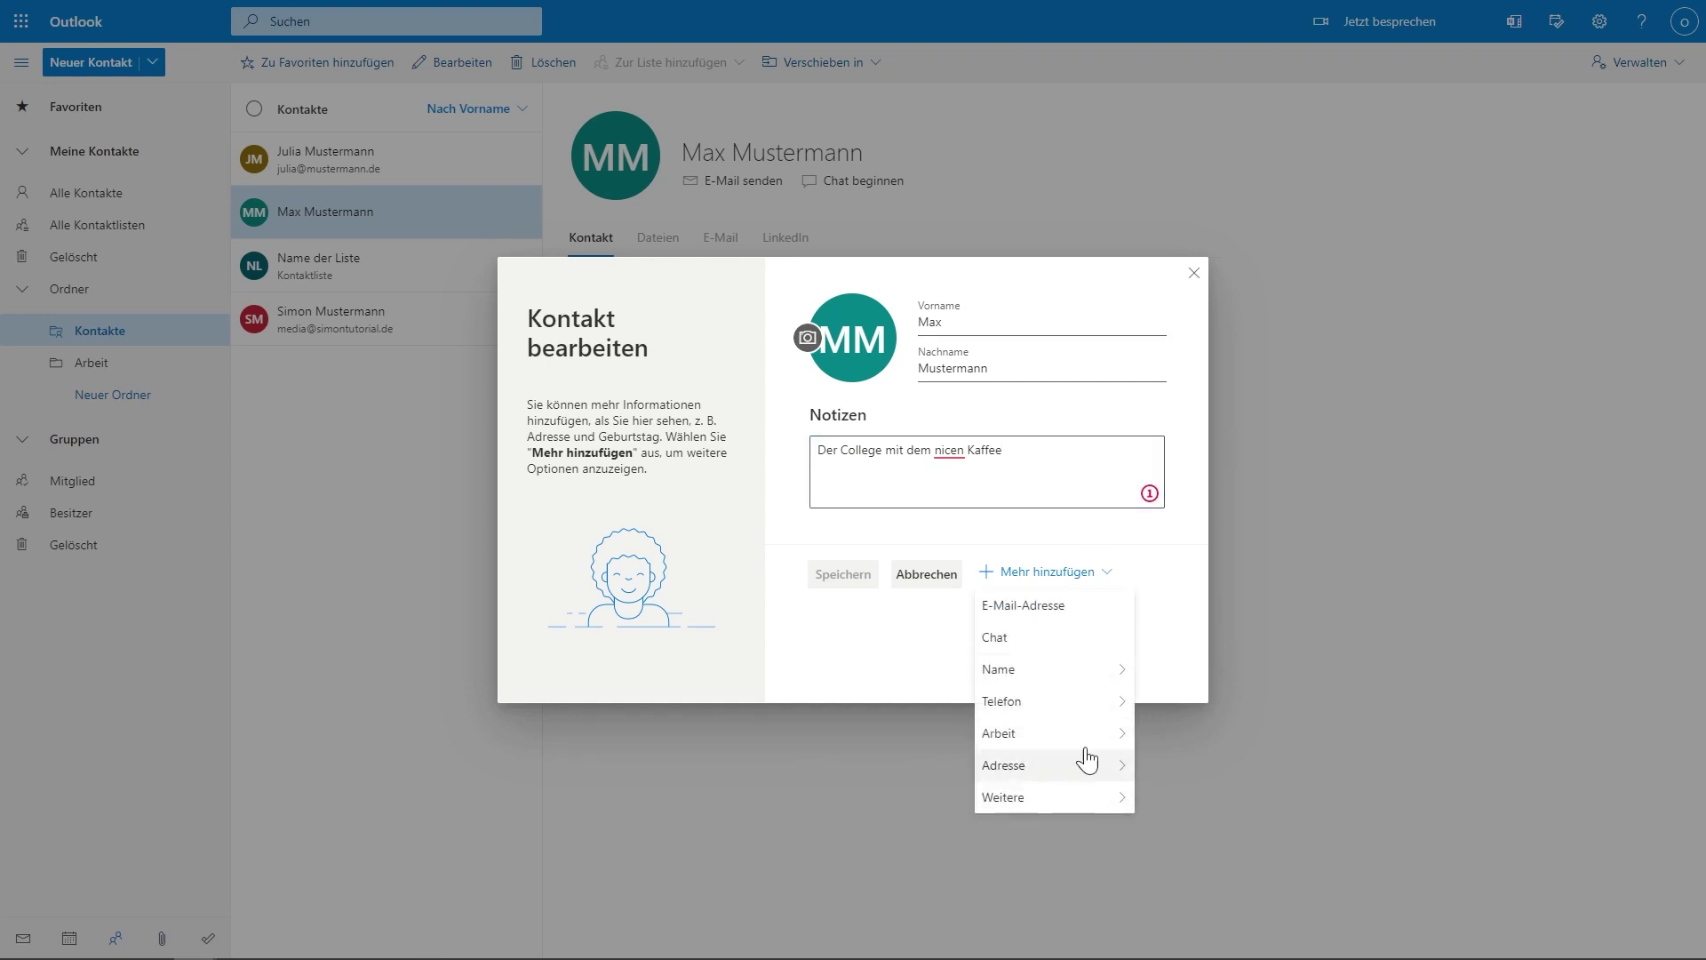
{"action": "left_click", "coordinate": [1182, 578]}
{"action": "left_click", "coordinate": [1187, 276]}
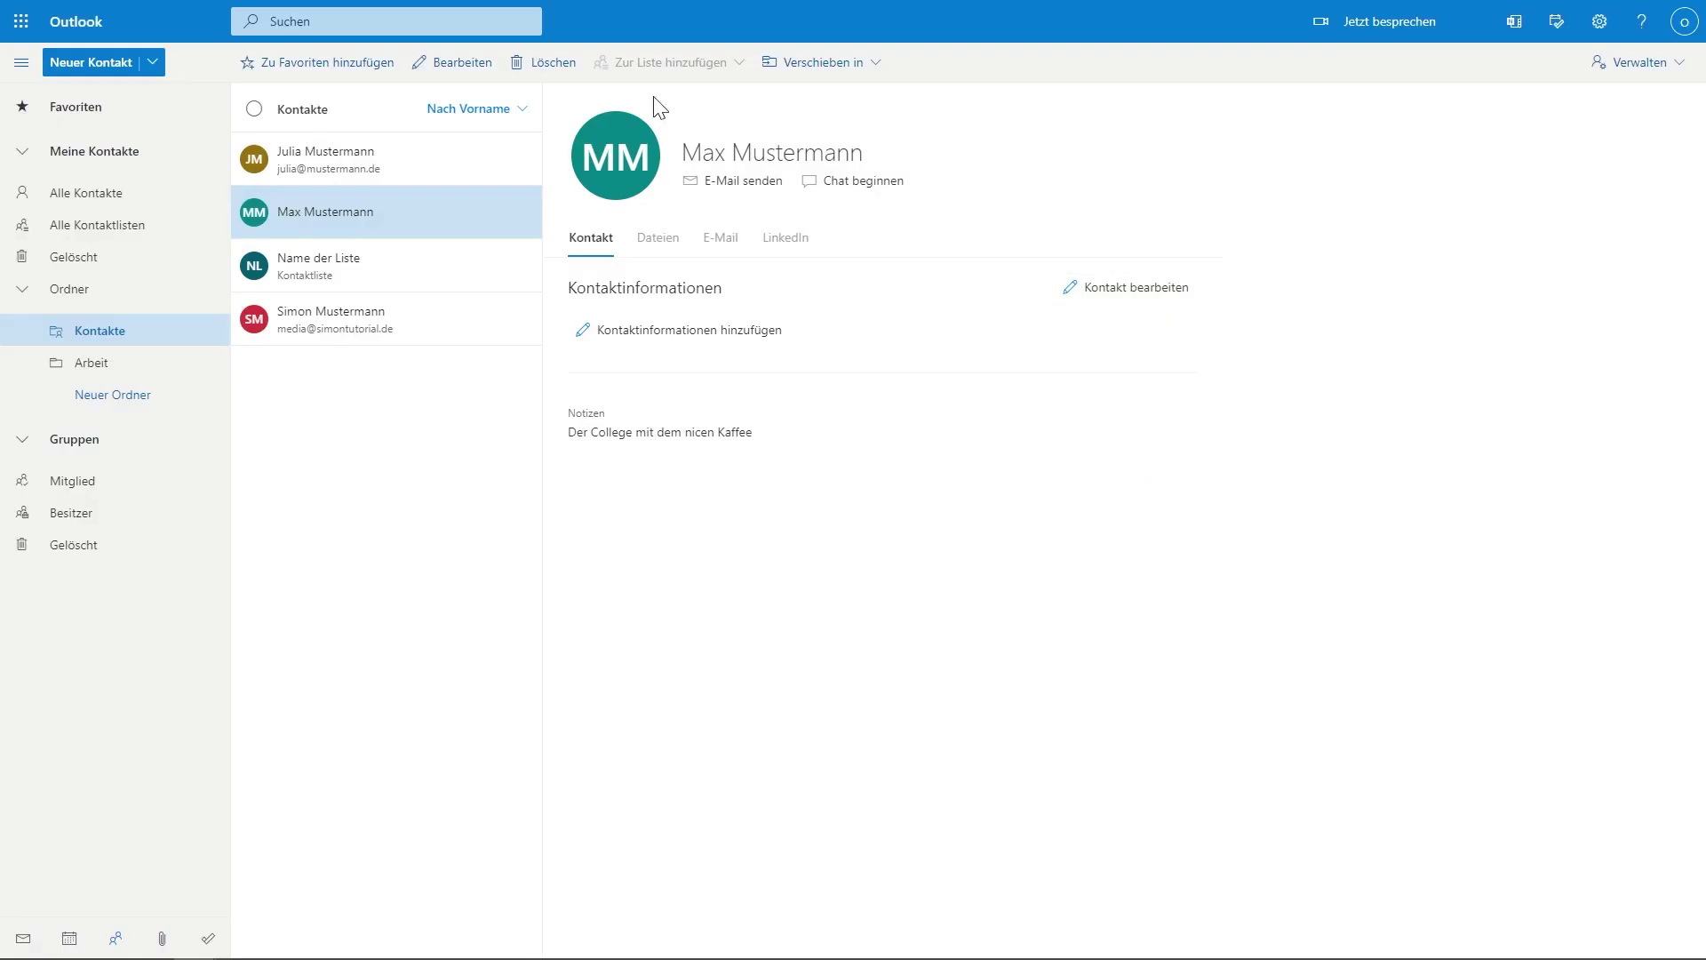
Step: Delete the newly created contact and view it among the deleted contacts
{"action": "left_click", "coordinate": [550, 66]}
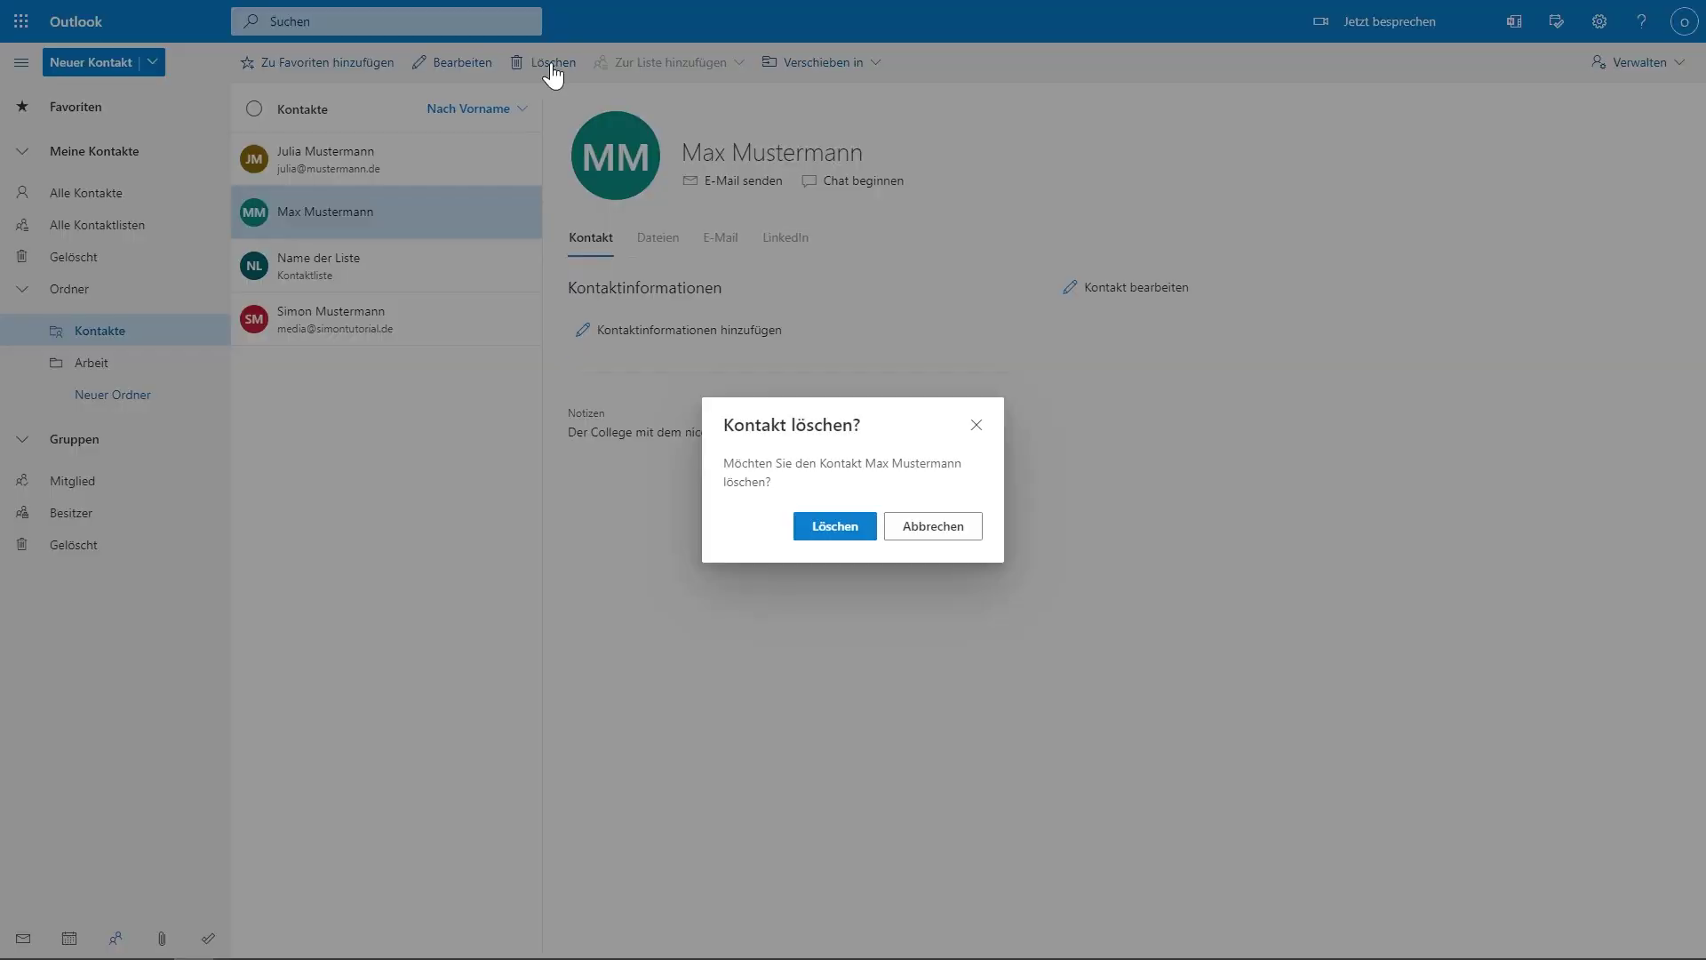
{"action": "left_click", "coordinate": [844, 531]}
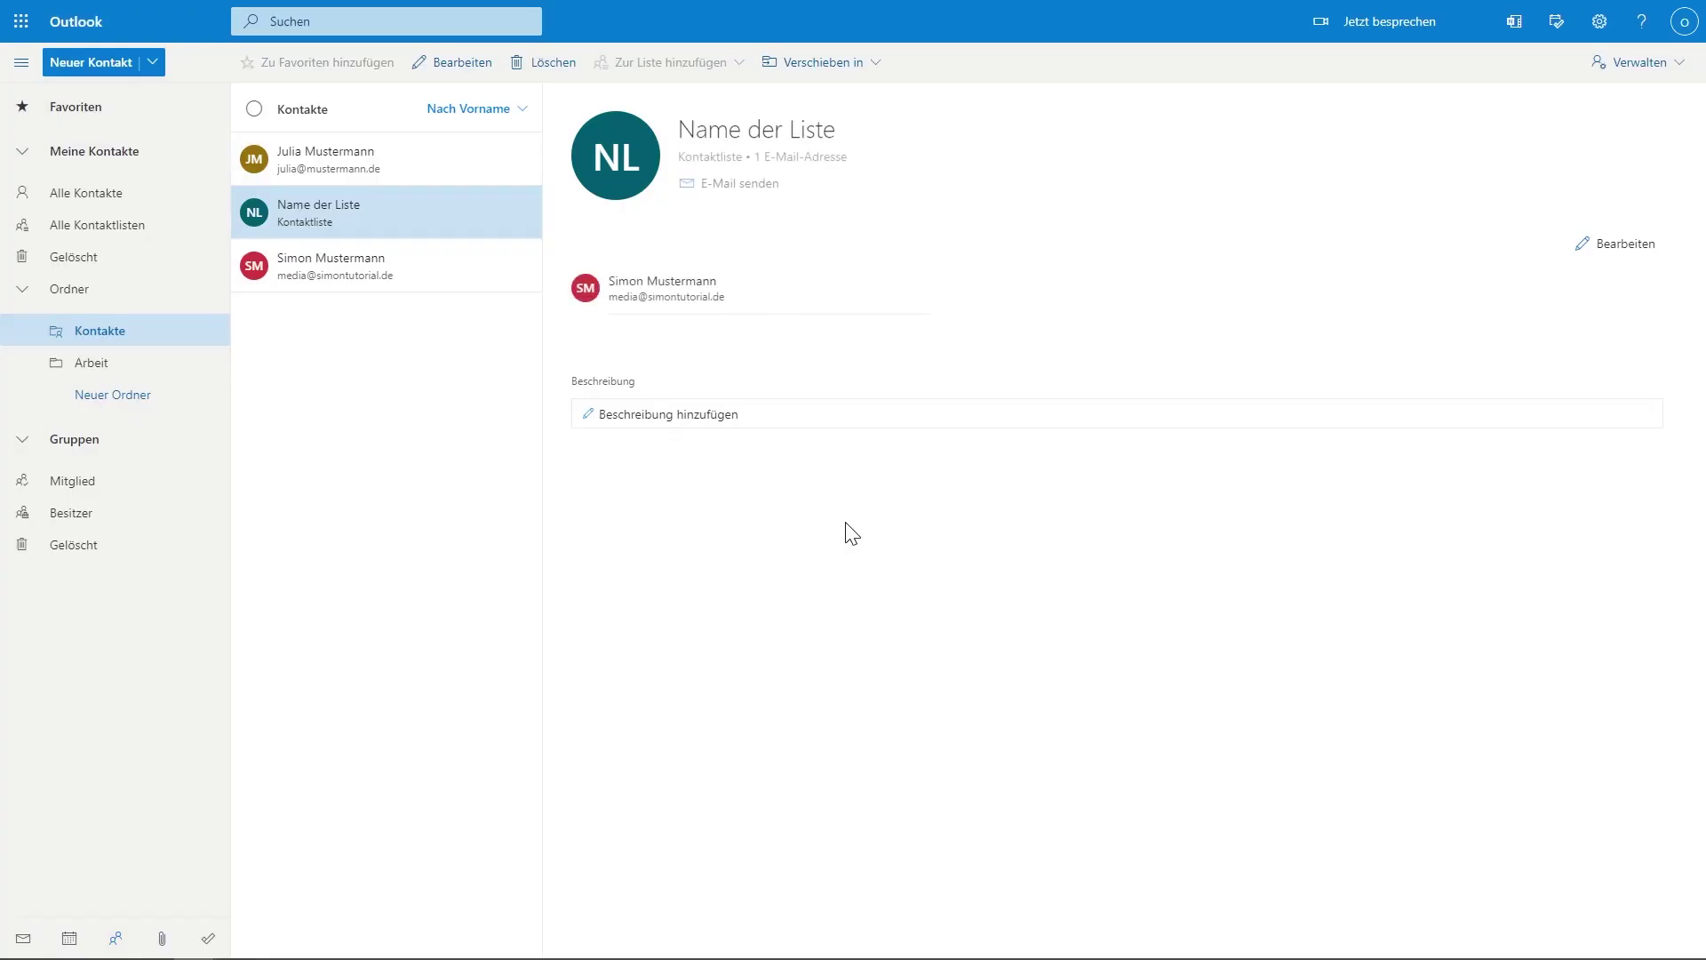
{"action": "left_click", "coordinate": [145, 265]}
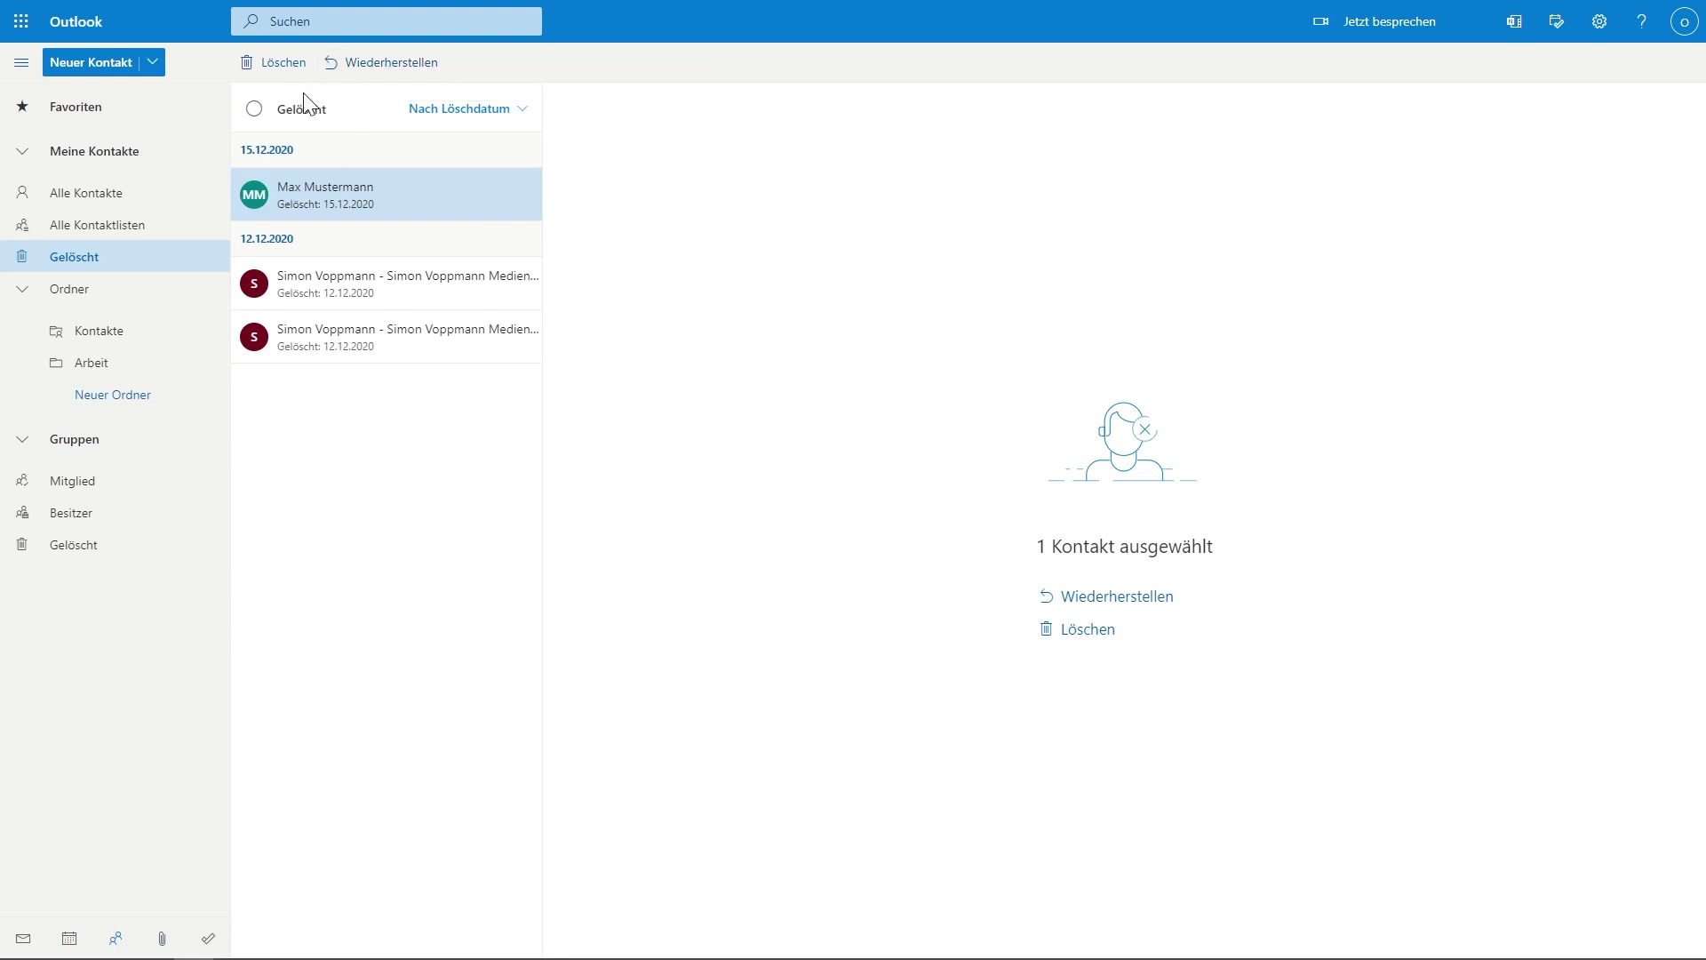
Step: Return to all contacts, select both entries to examine the bulk actions, and clear the selection
{"action": "left_click", "coordinate": [120, 201]}
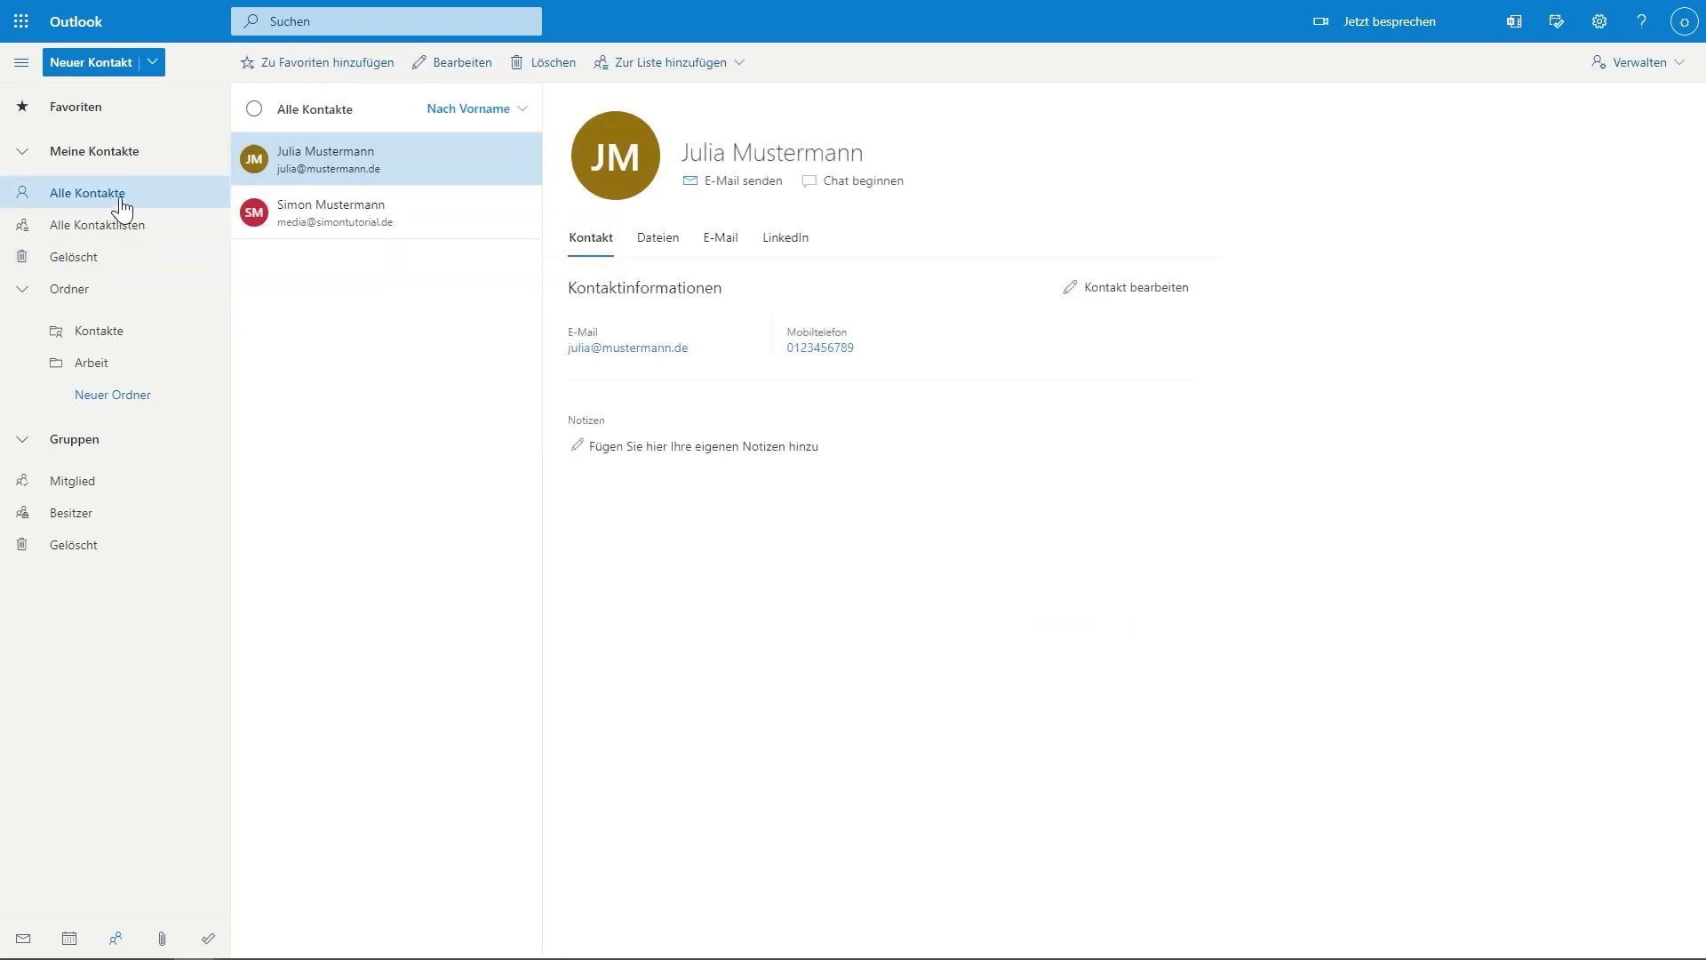
{"action": "left_click", "coordinate": [255, 159]}
{"action": "left_click", "coordinate": [255, 215]}
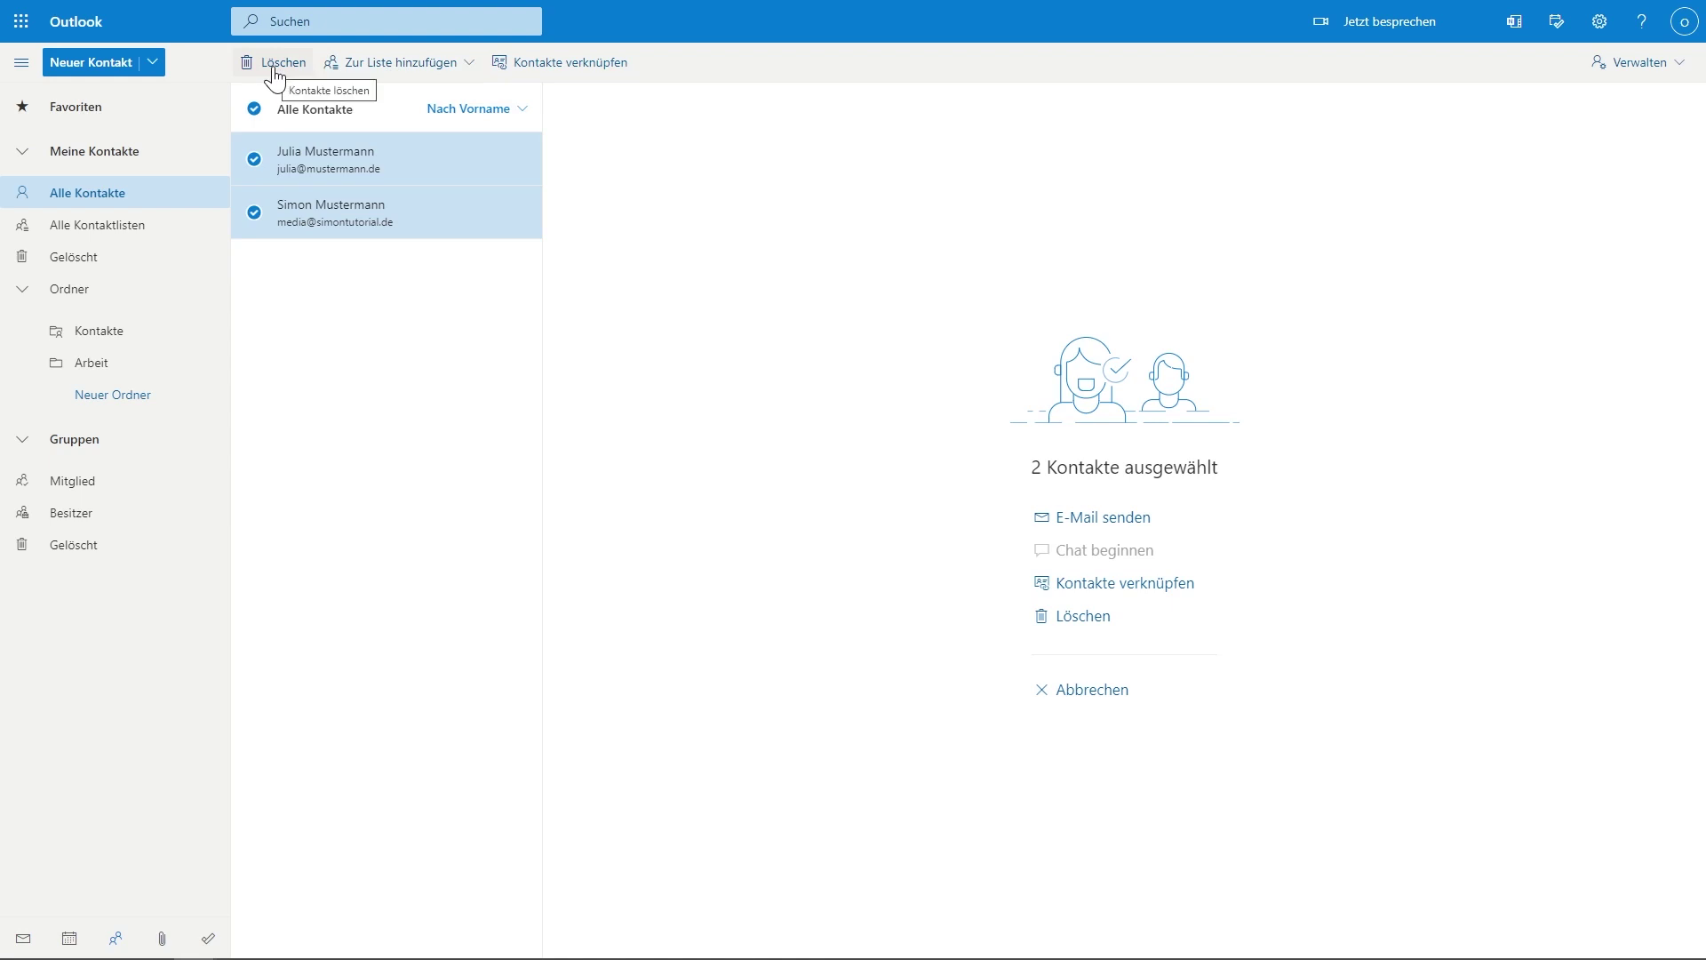
{"action": "left_click", "coordinate": [254, 159]}
{"action": "left_click", "coordinate": [254, 215]}
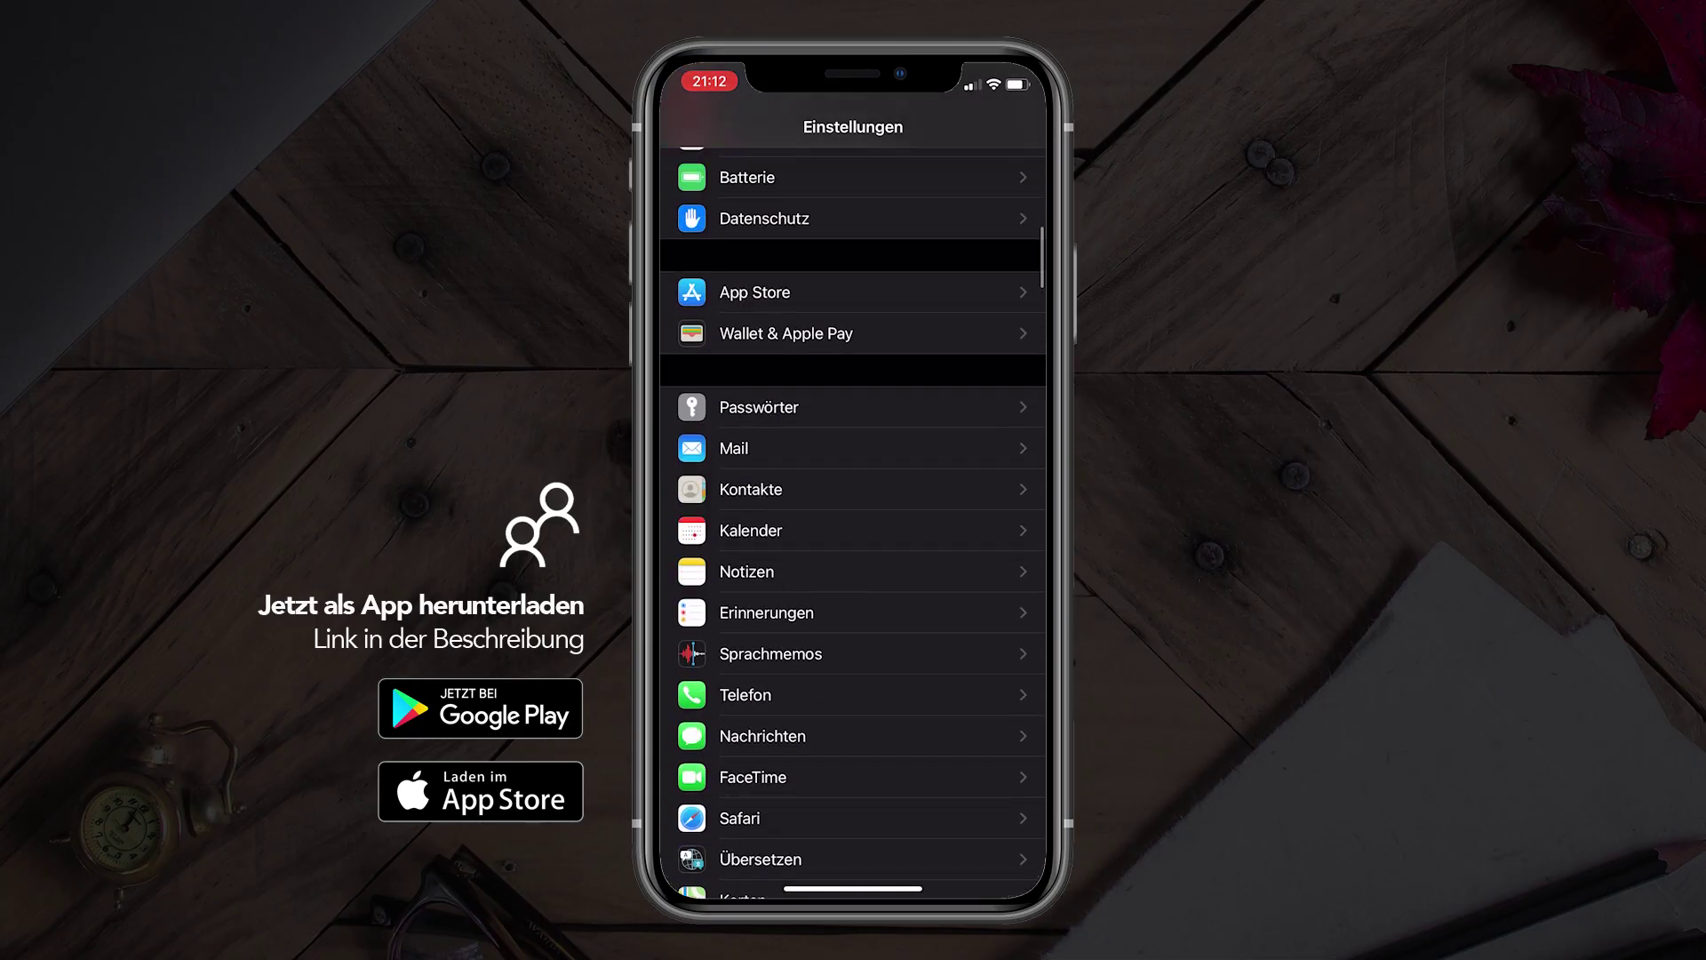
Step: Switch to the iPhone, examine the contact accounts in its settings, and look through the fields of a new contact
{"action": "left_click", "coordinate": [853, 294]}
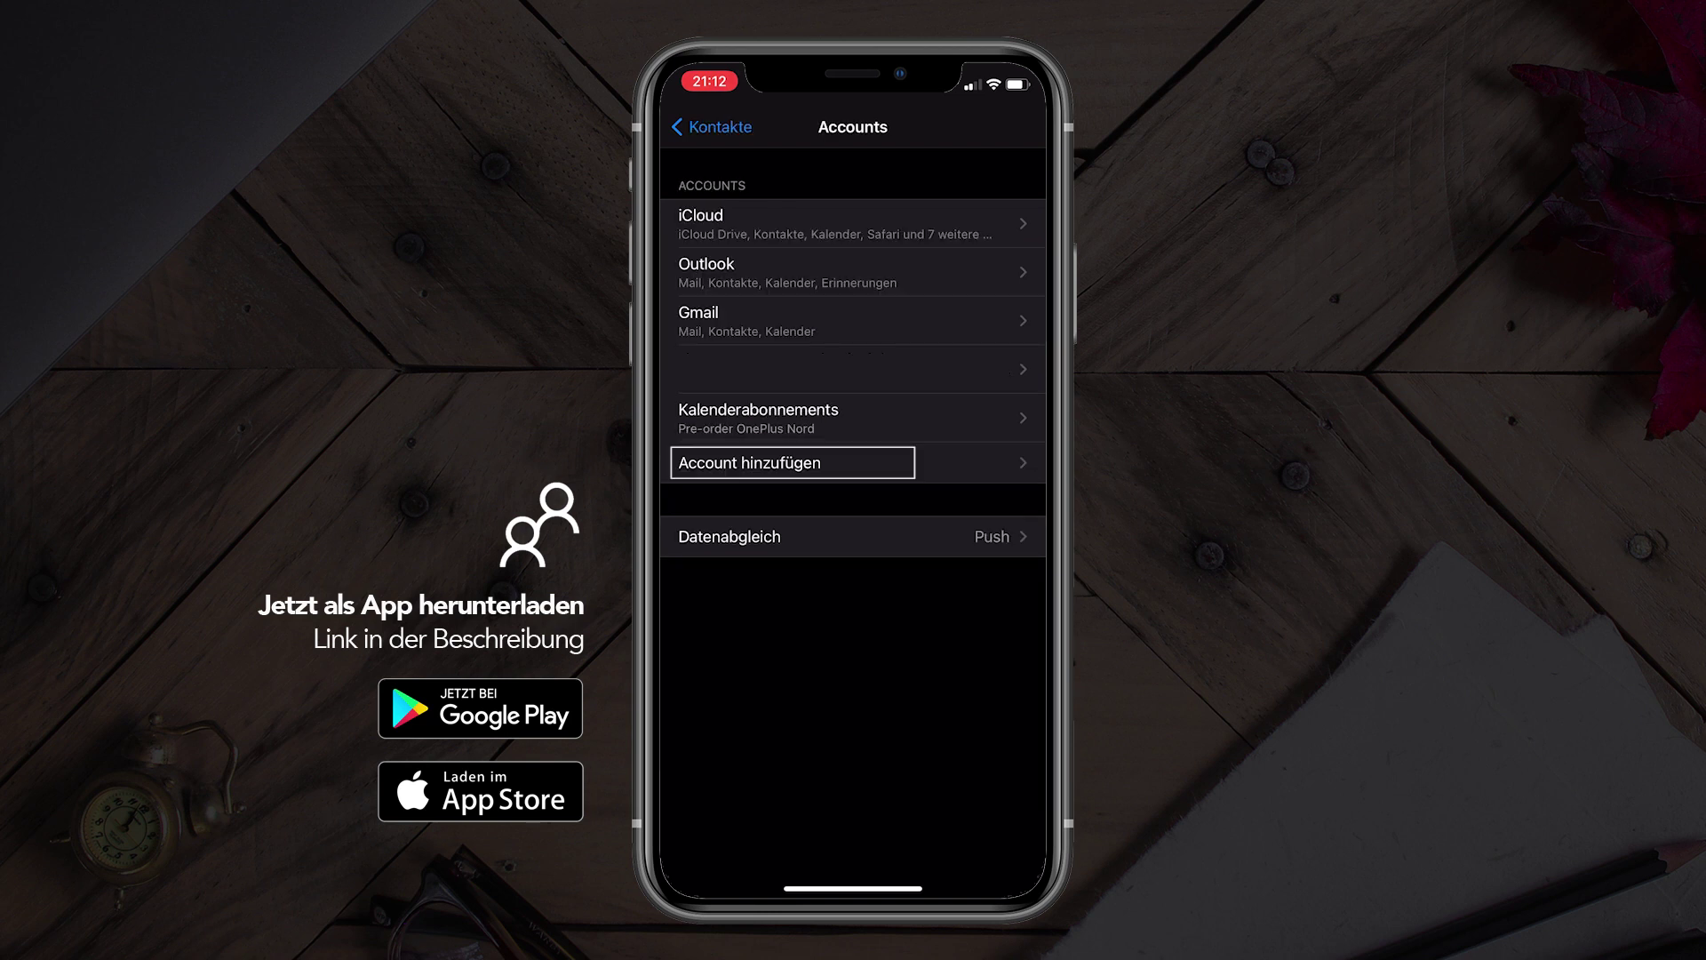
{"action": "left_click", "coordinate": [853, 272]}
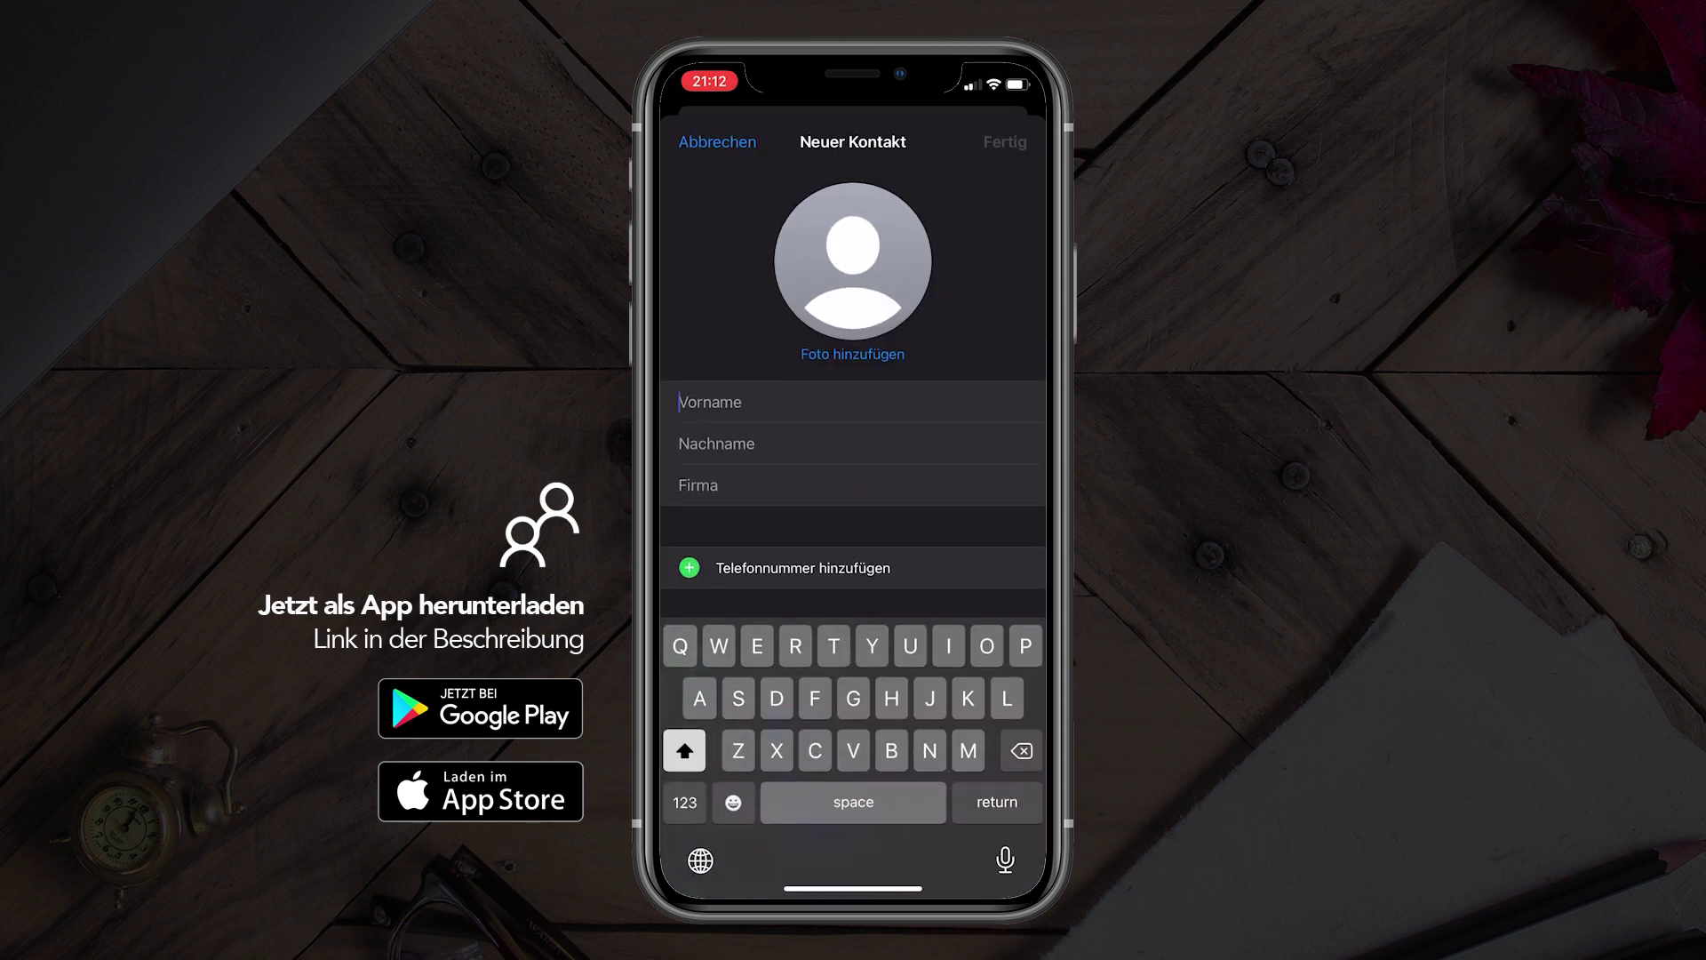
{"action": "scroll", "coordinate": [853, 427], "scroll_direction": "down", "scroll_amount": 15}
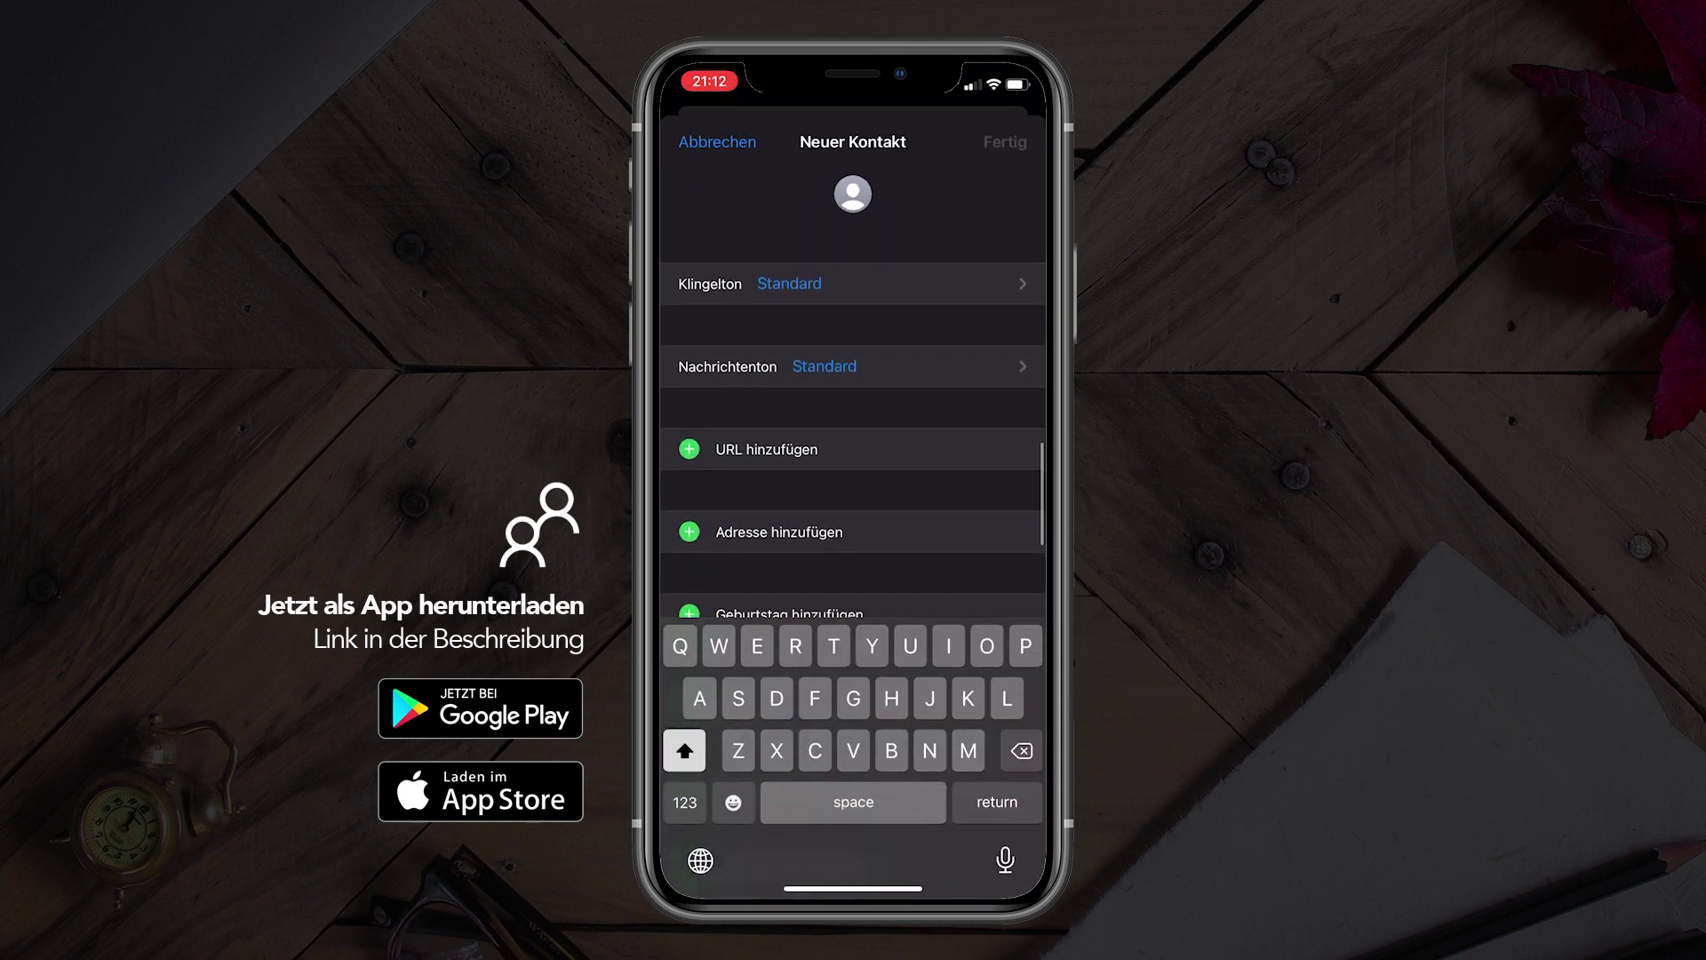
{"action": "scroll", "coordinate": [853, 427], "scroll_direction": "up", "scroll_amount": 15}
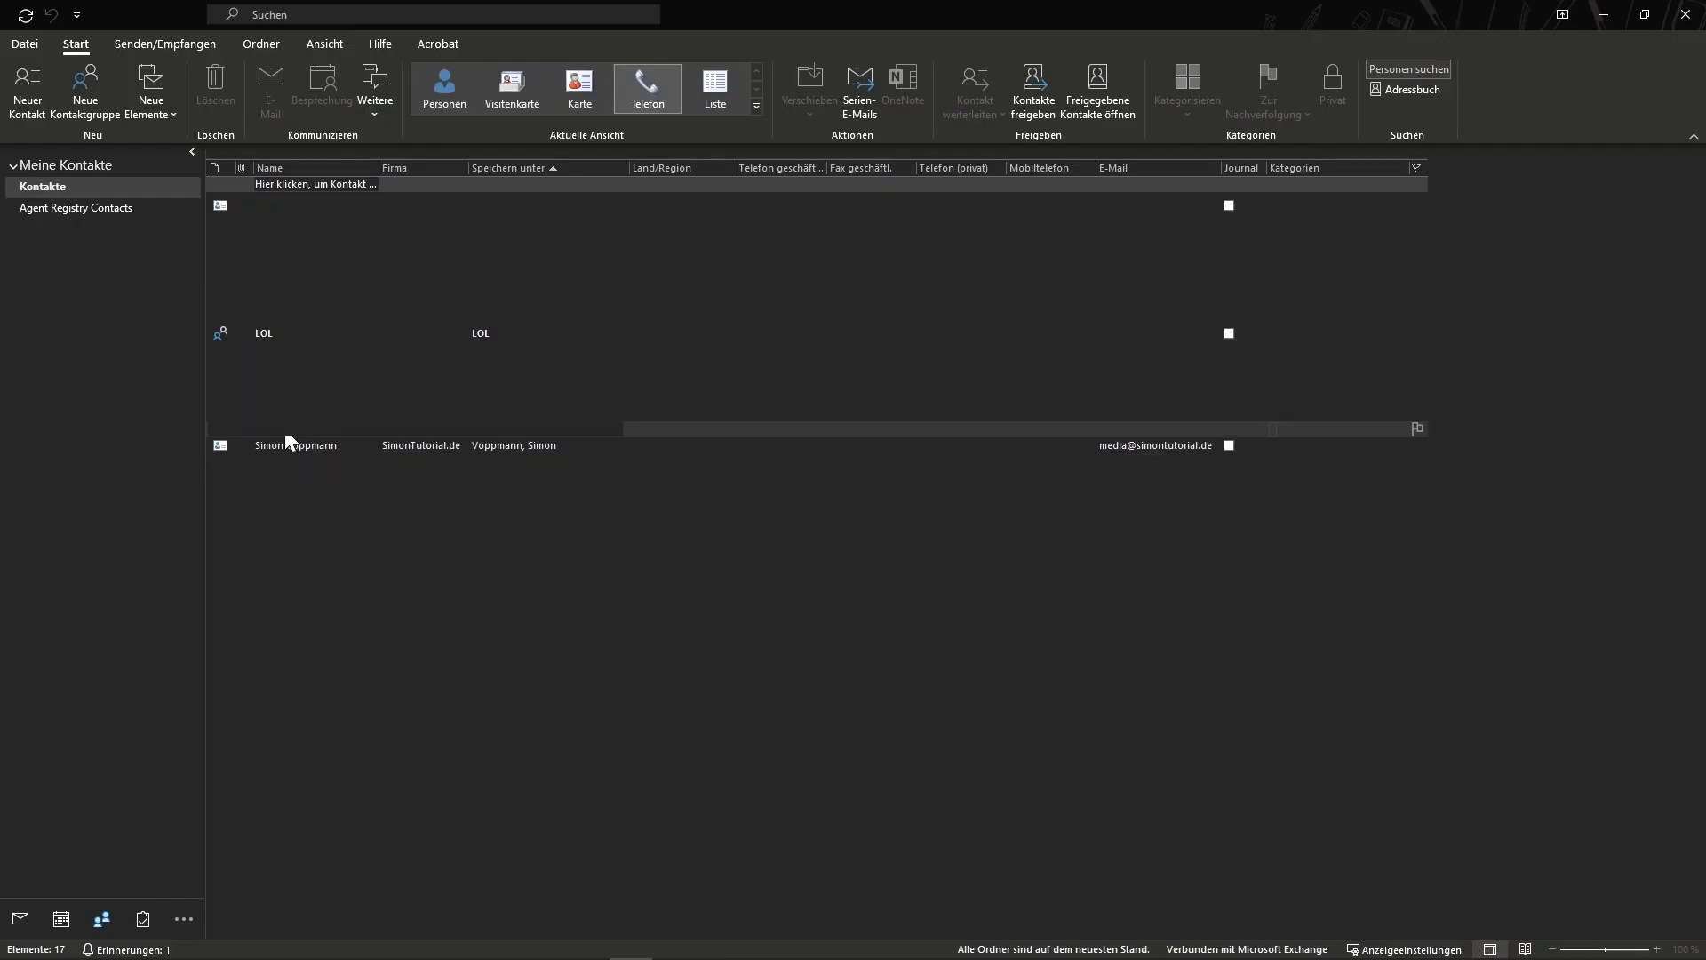
Step: Switch to desktop Outlook and open the contact from the company SimonTutorial.de
{"action": "left_click", "coordinate": [304, 445]}
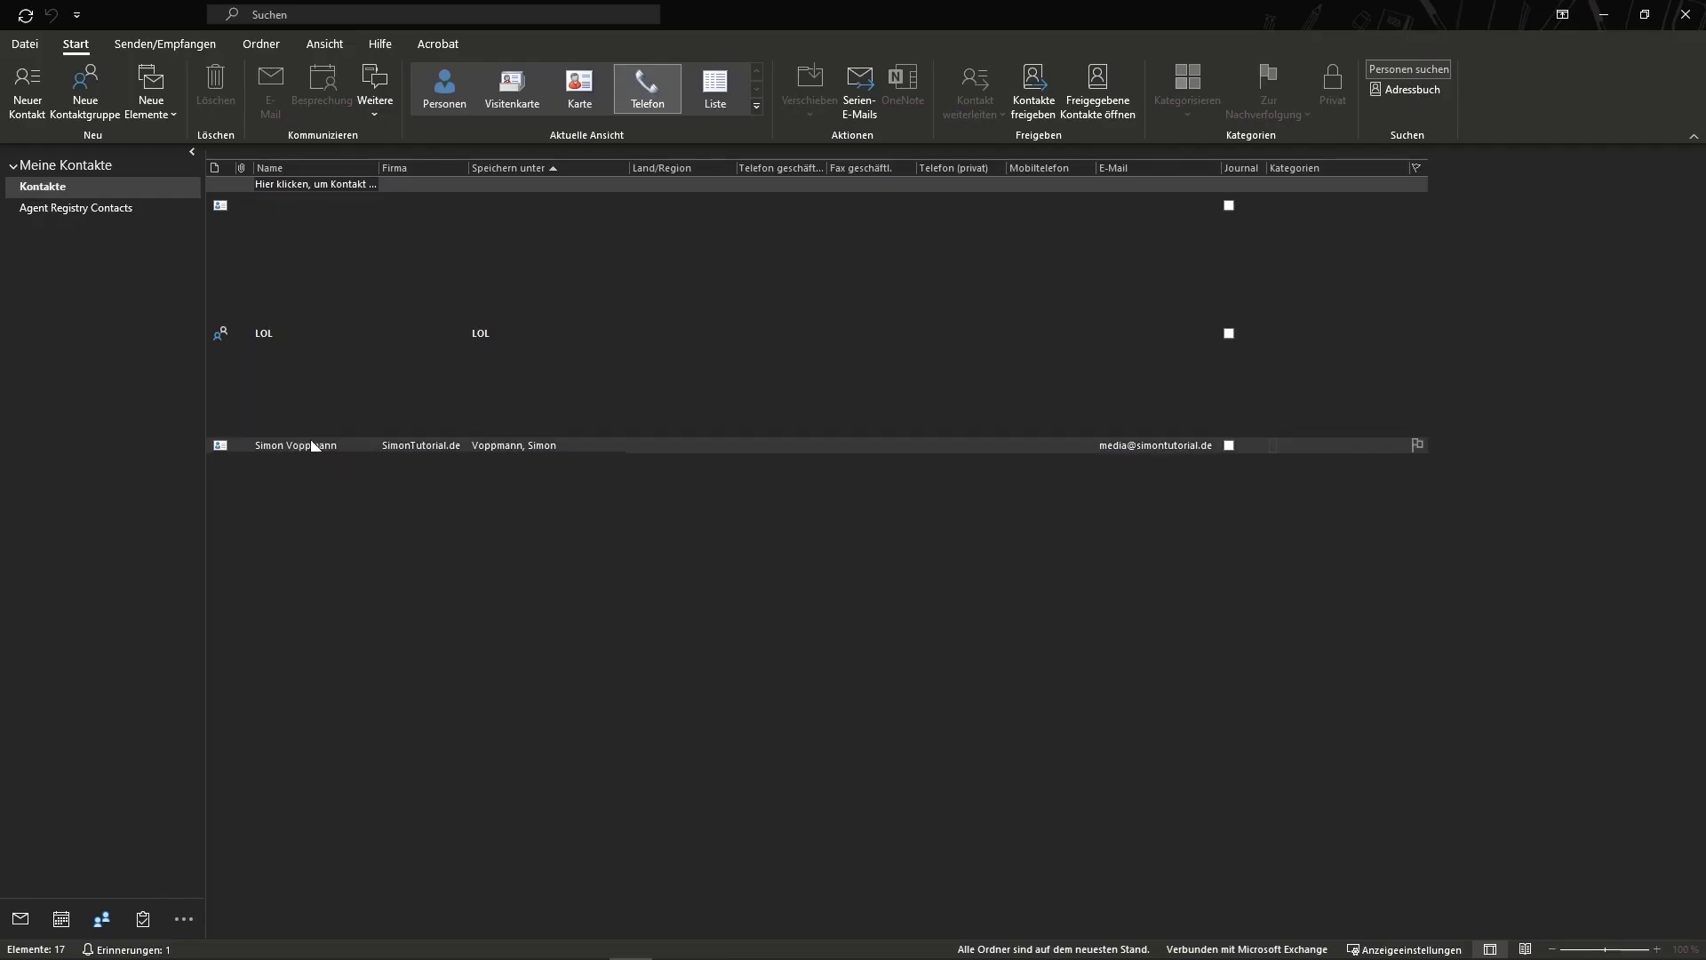
{"action": "key", "text": "Return"}
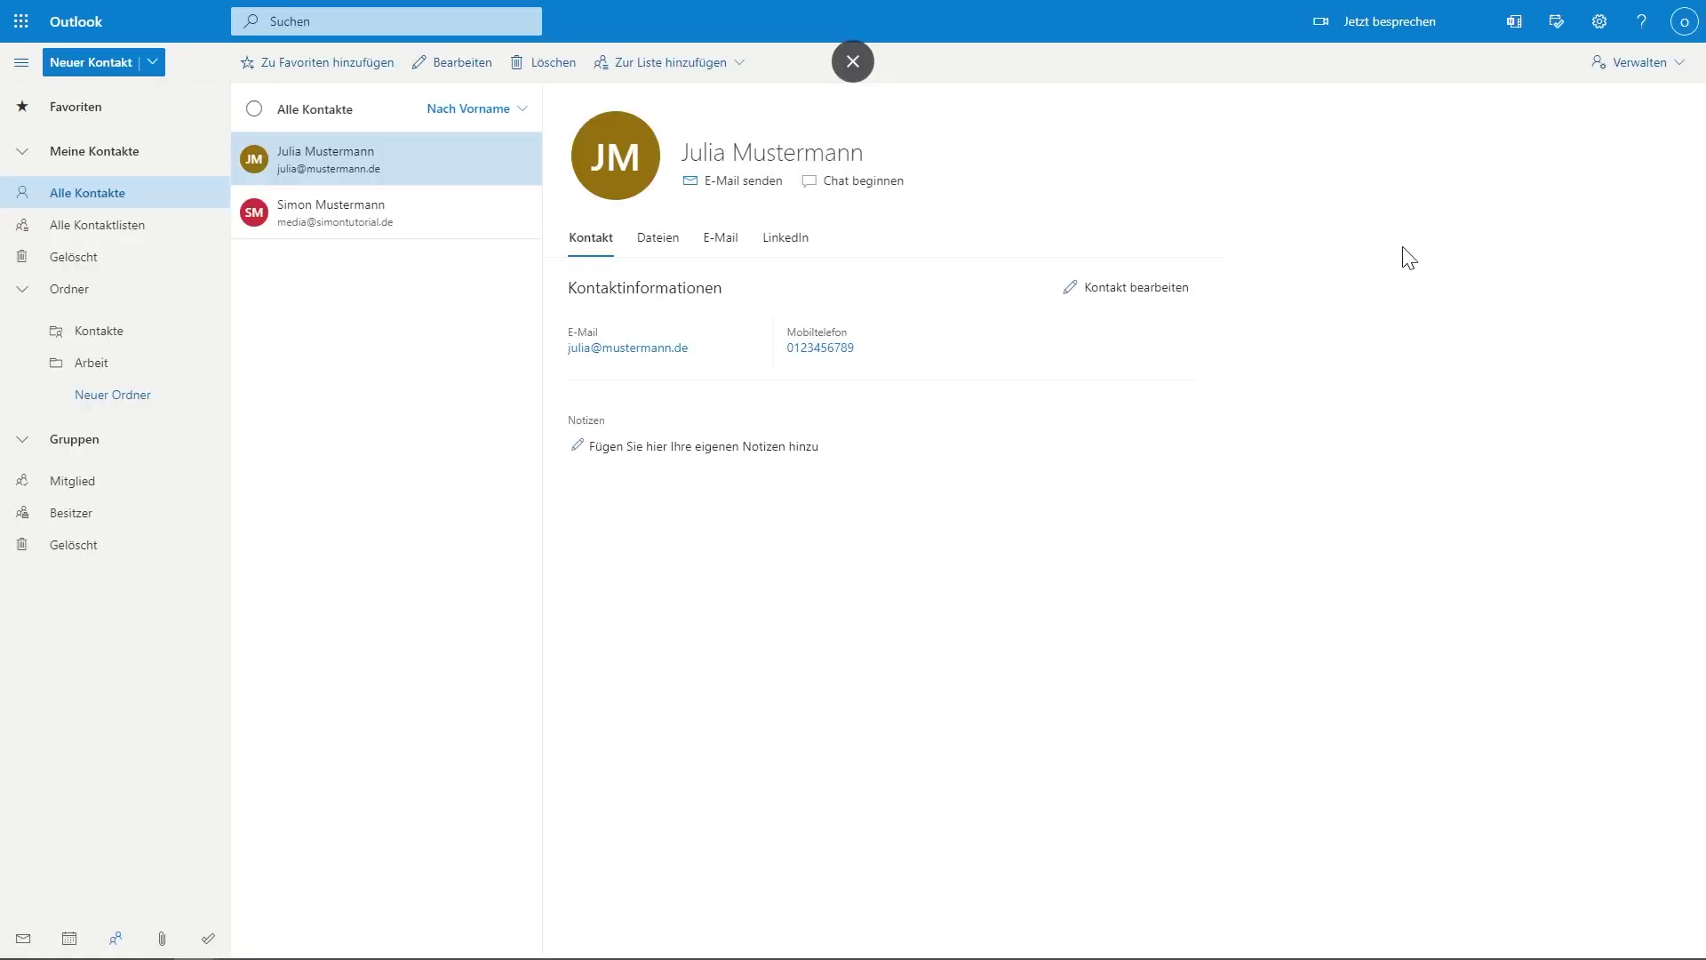
Step: In Outlook on the web, try other themes and restore the default, turn on dark mode, and try displaying contacts by last name
{"action": "left_click", "coordinate": [1605, 28]}
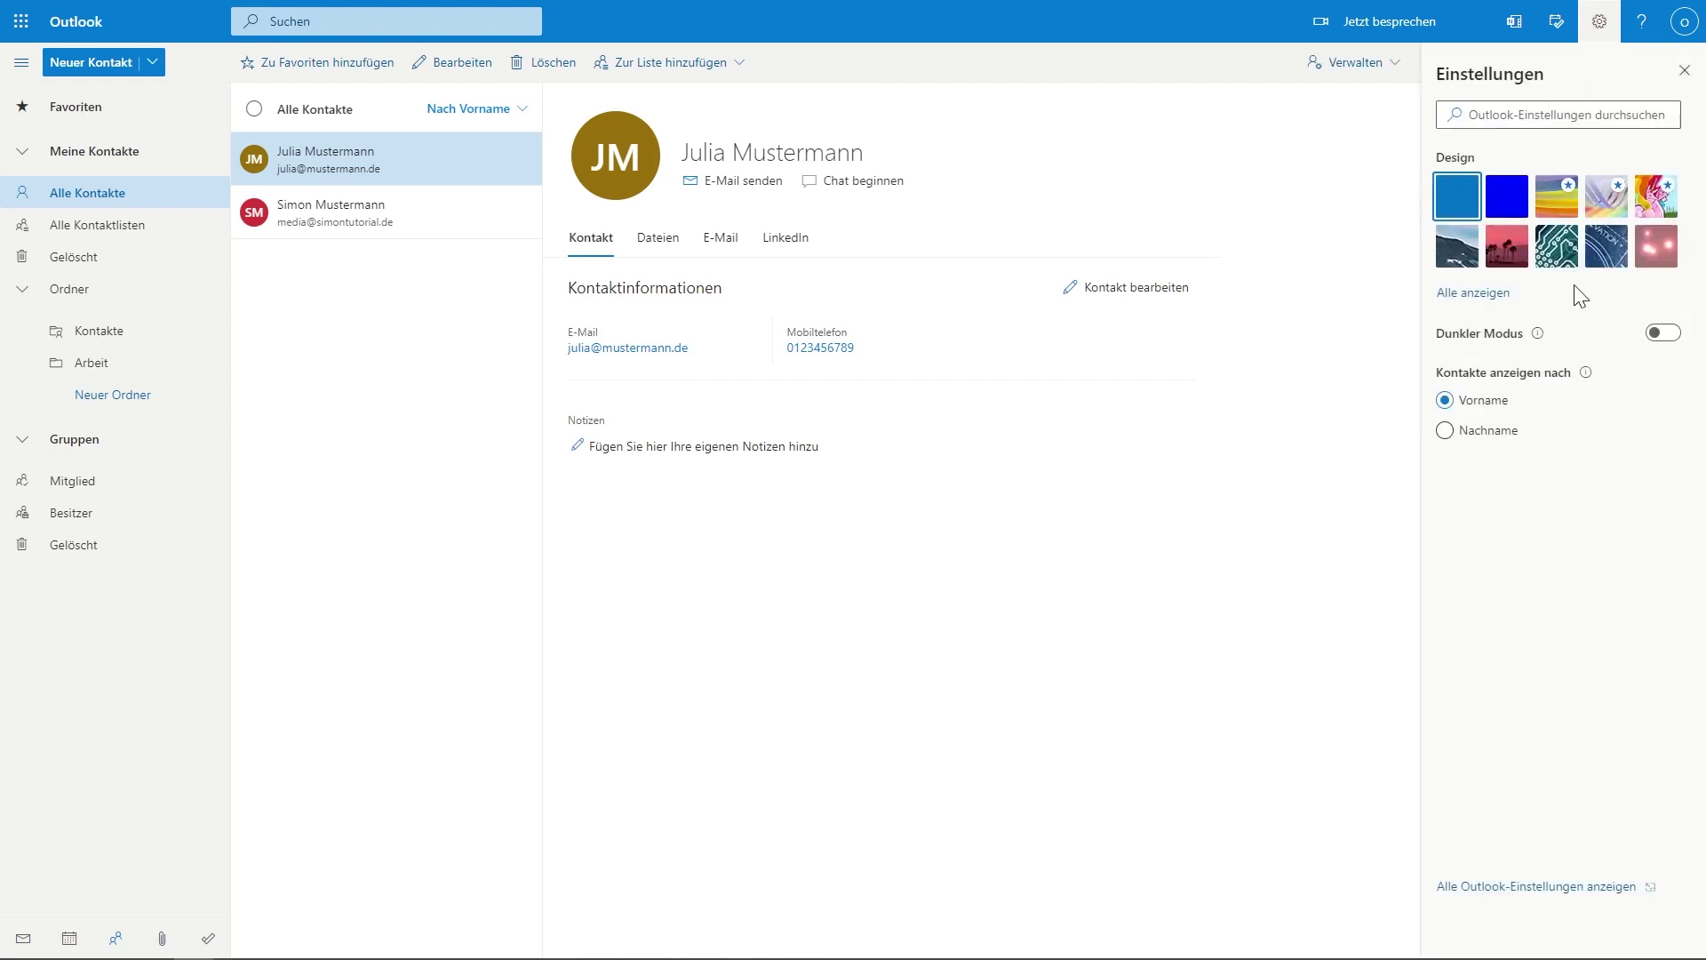
{"action": "left_click", "coordinate": [1525, 204]}
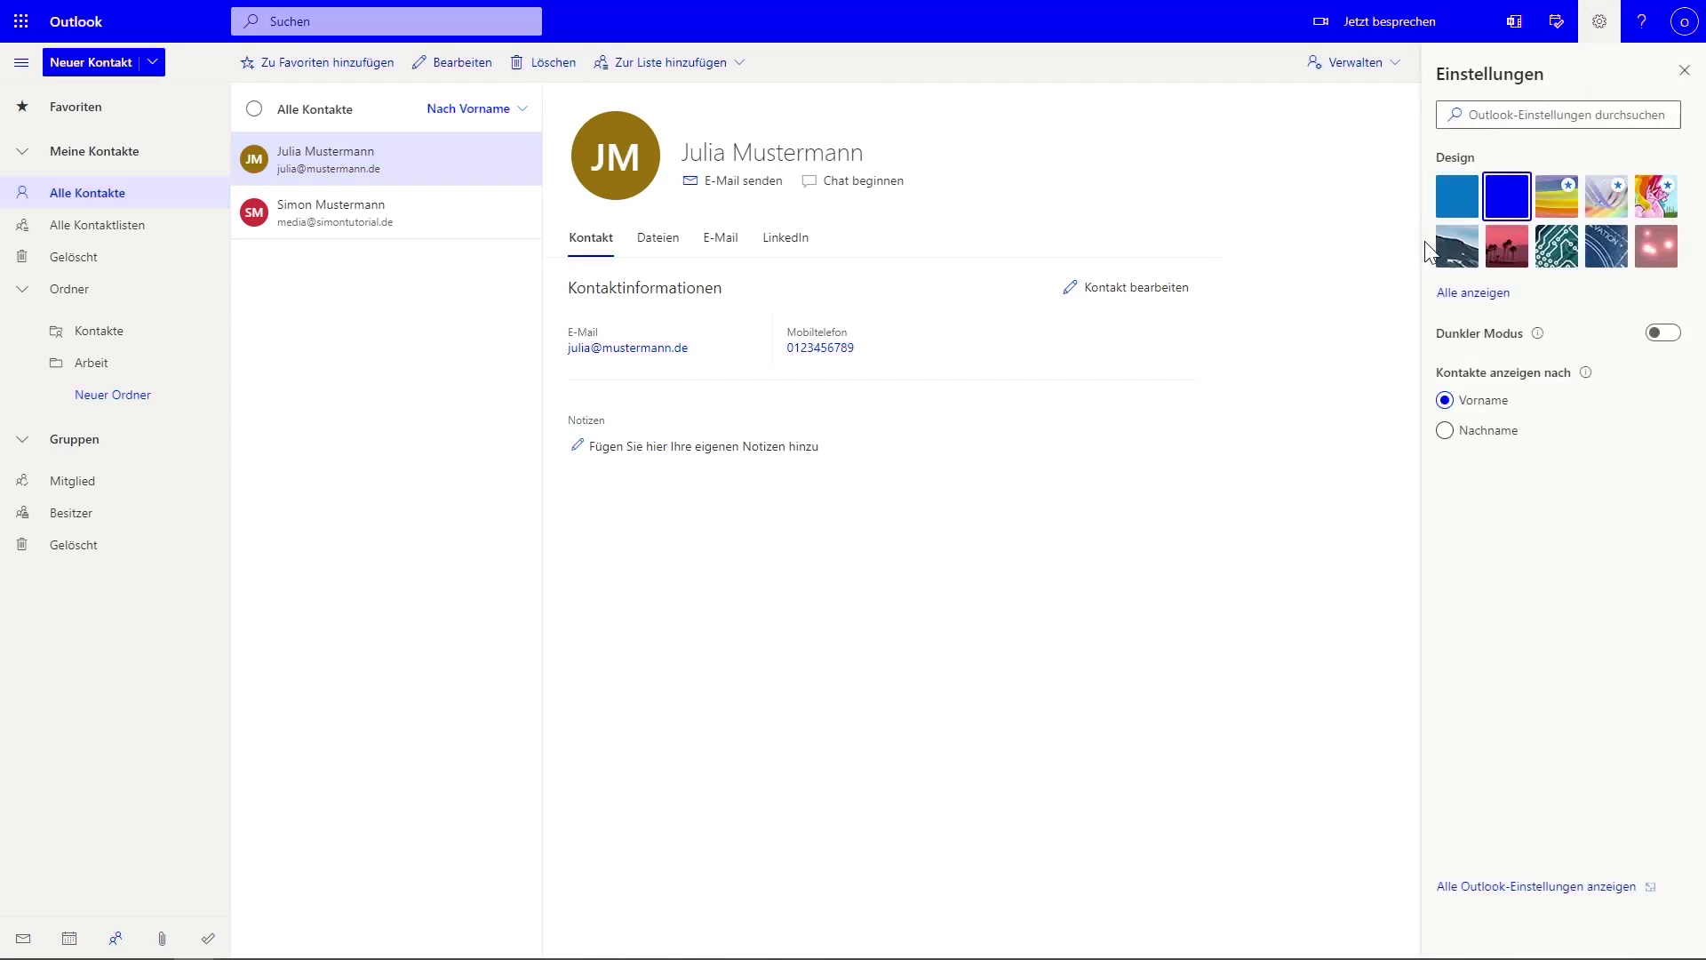
{"action": "left_click", "coordinate": [1454, 247]}
{"action": "left_click", "coordinate": [1458, 198]}
{"action": "left_click", "coordinate": [1663, 334]}
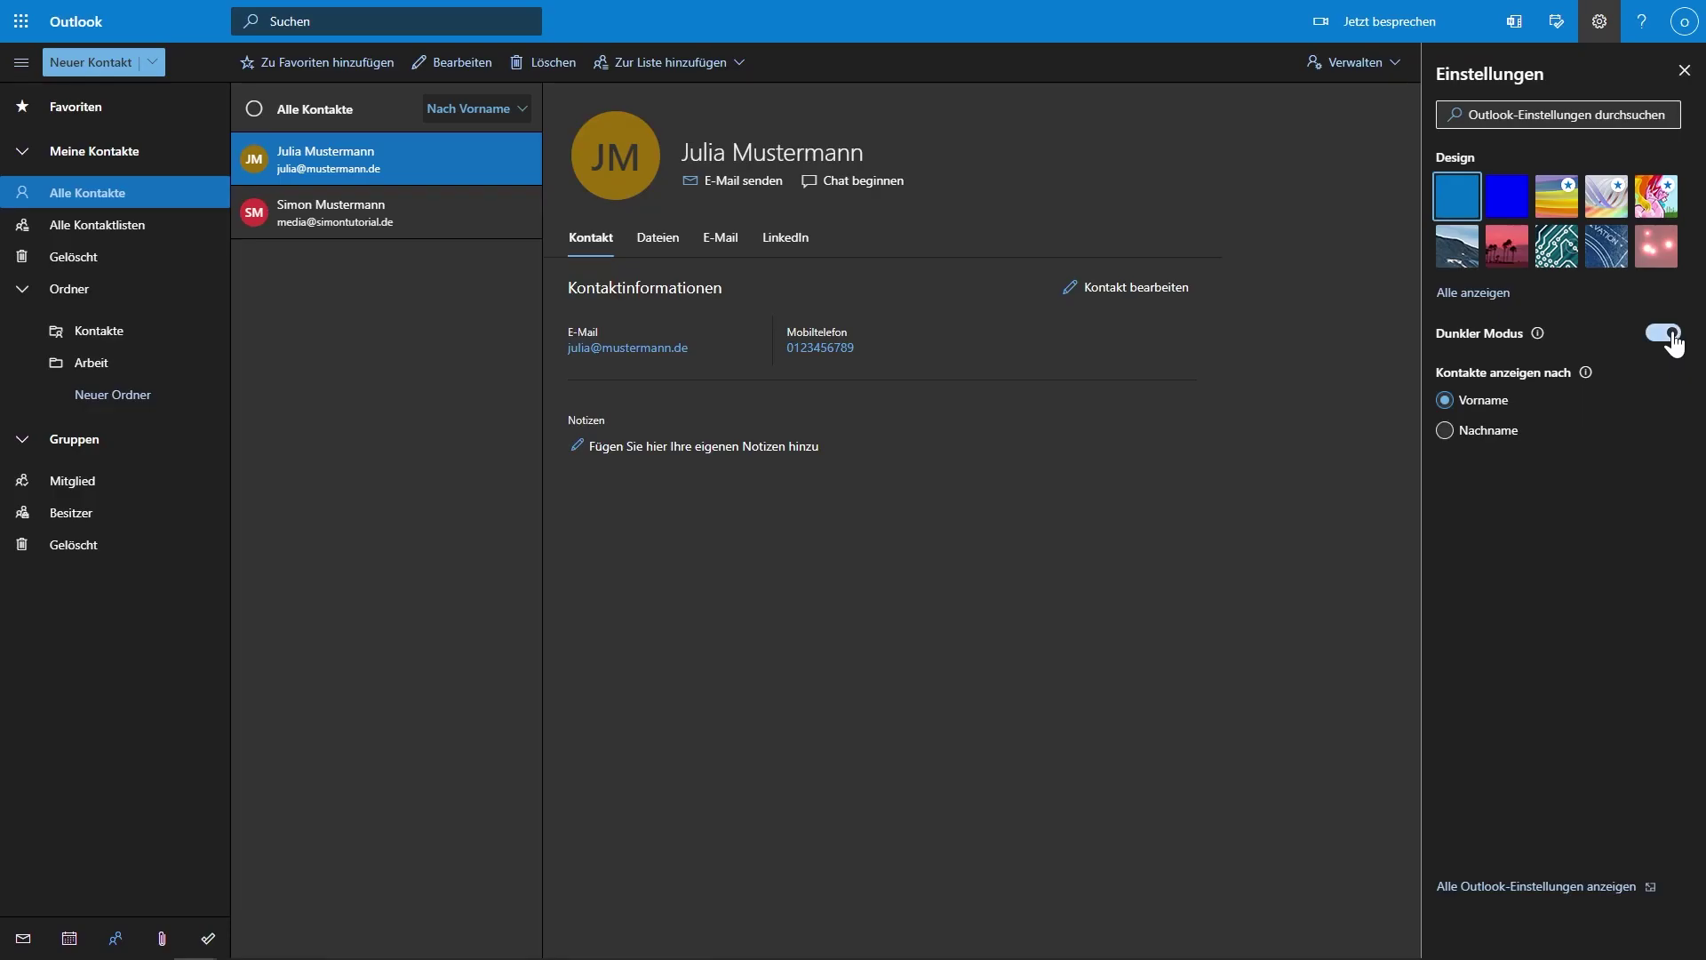
{"action": "left_click", "coordinate": [1487, 435]}
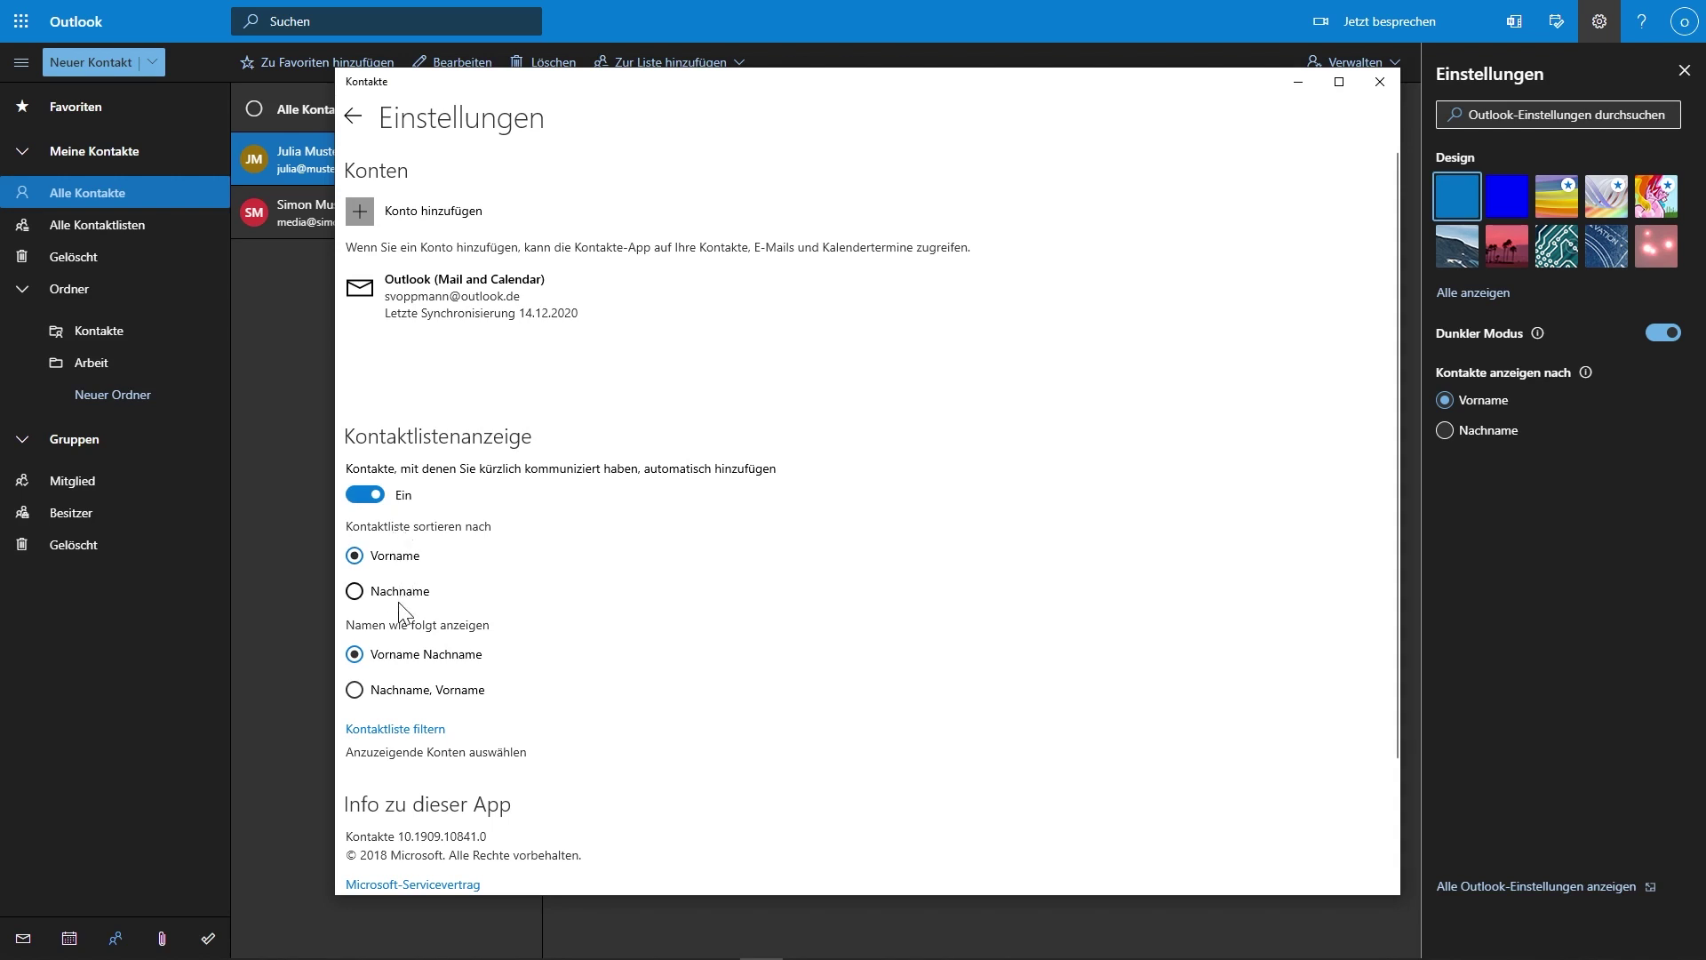
Step: Switch to the Windows Contacts app's settings and open the contact list filter
{"action": "left_click", "coordinate": [407, 735]}
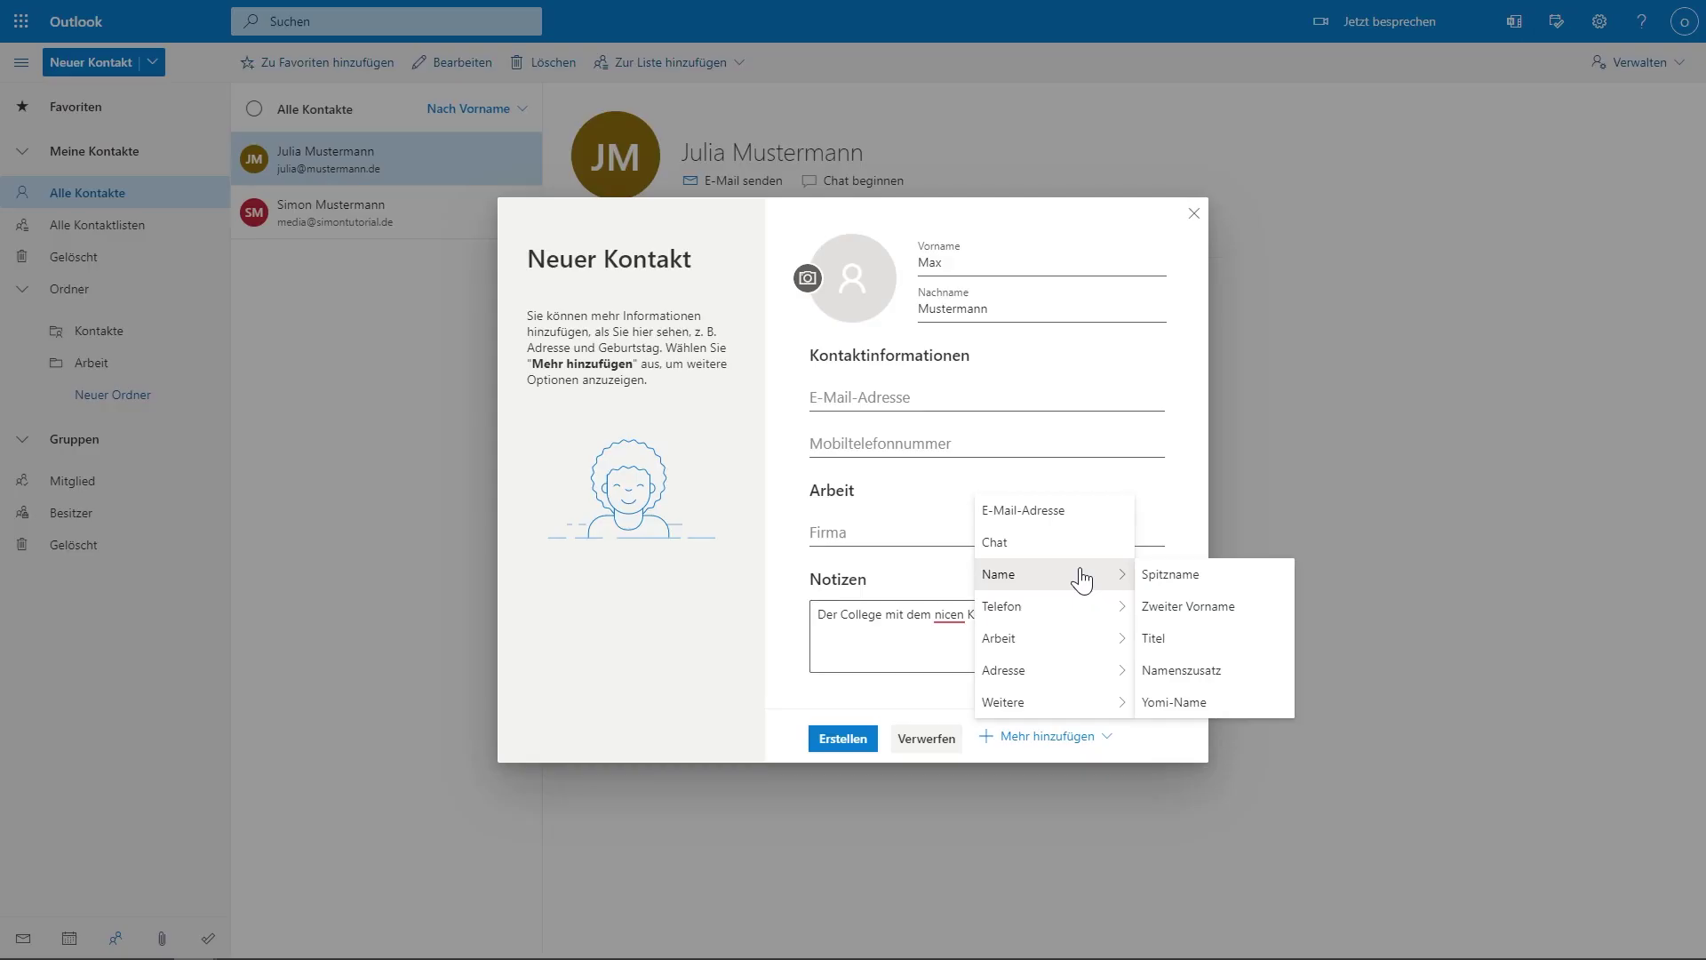
Step: Back in the web new-contact form, check the additional field categories and create the contact with its name and note
{"action": "mouse_move", "coordinate": [1078, 706]}
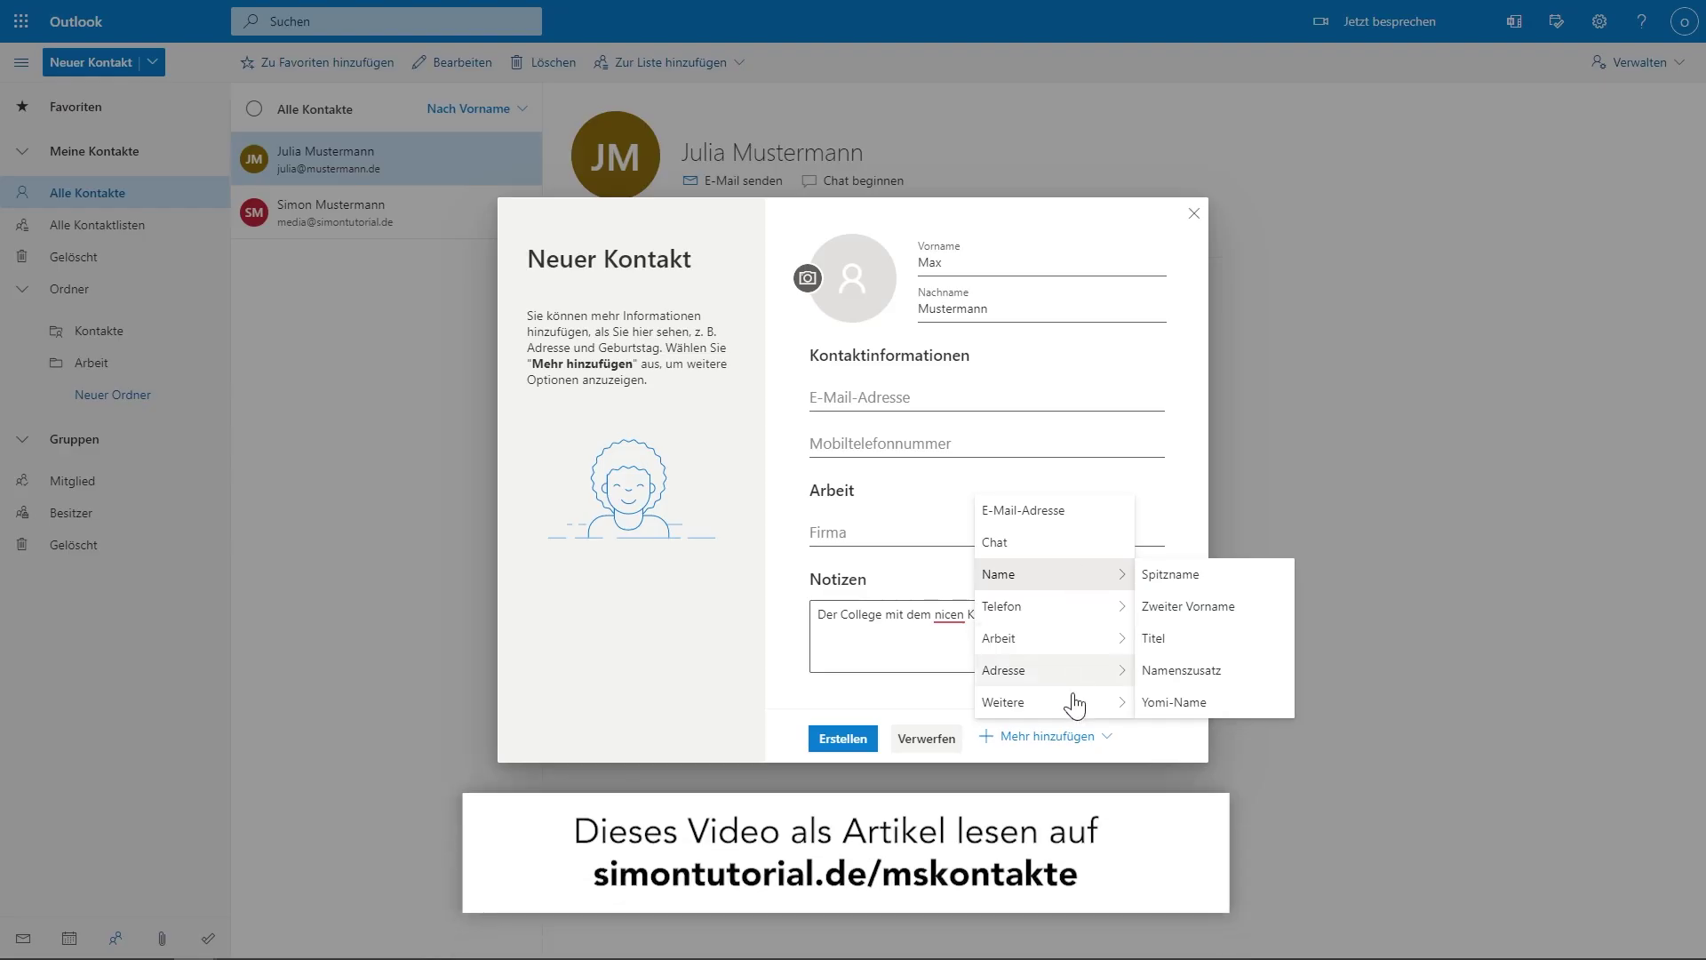
{"action": "mouse_move", "coordinate": [1078, 706]}
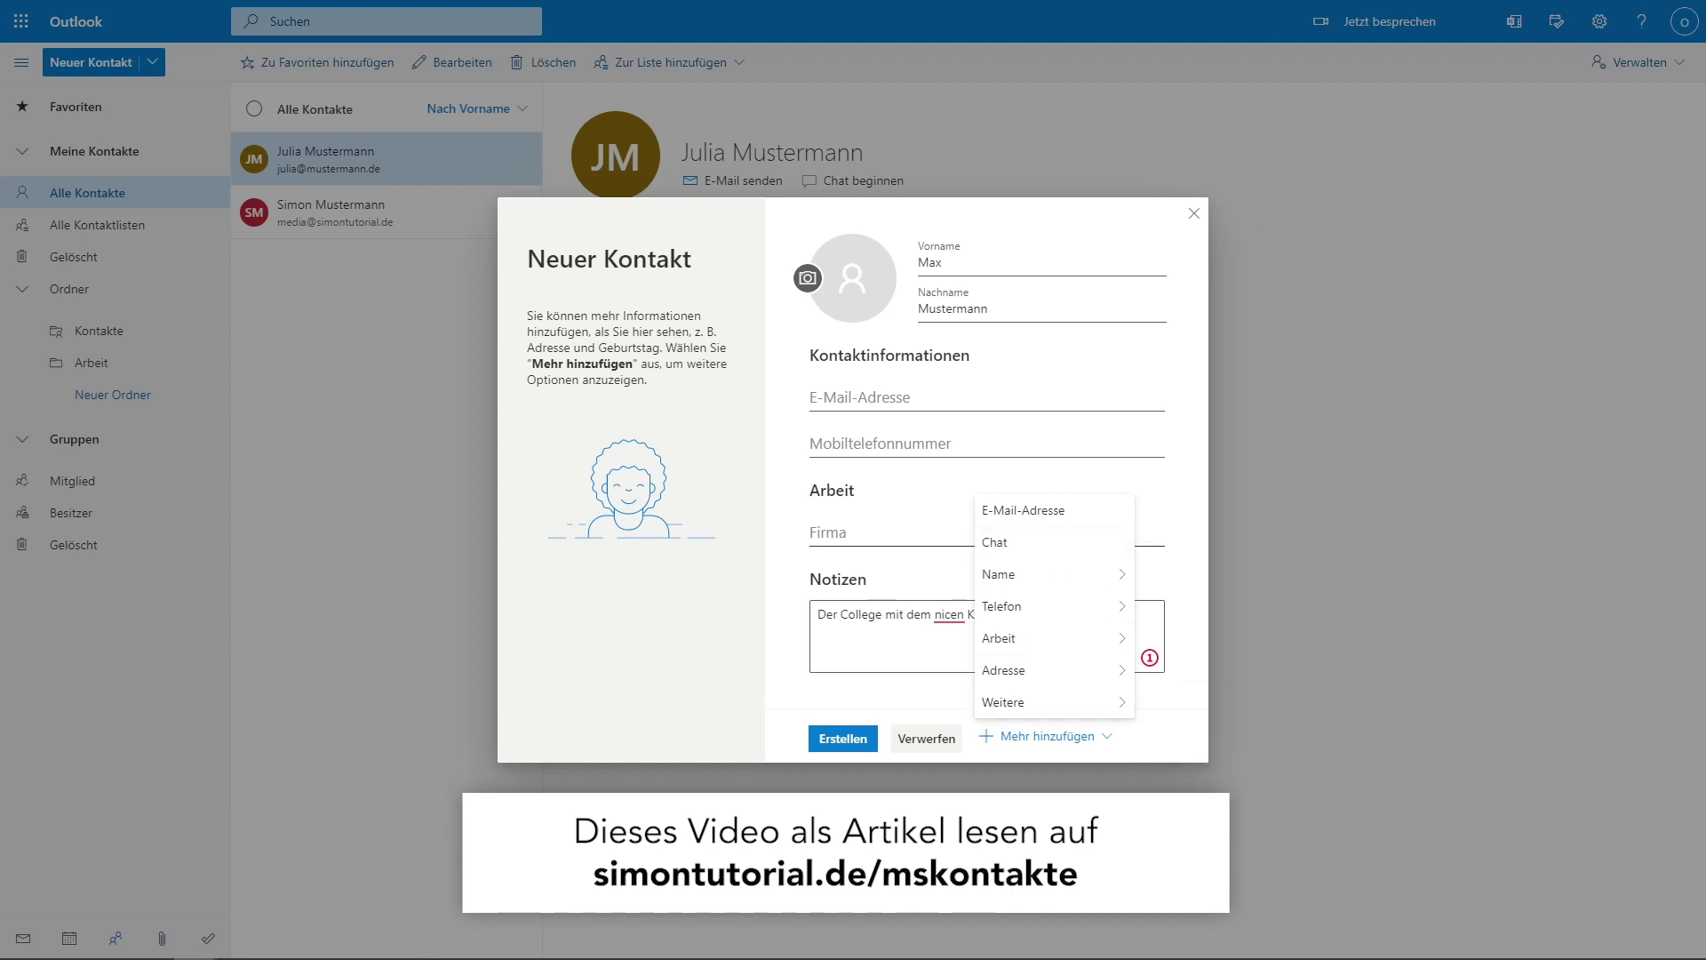
{"action": "left_click", "coordinate": [1074, 613]}
{"action": "left_click", "coordinate": [839, 745]}
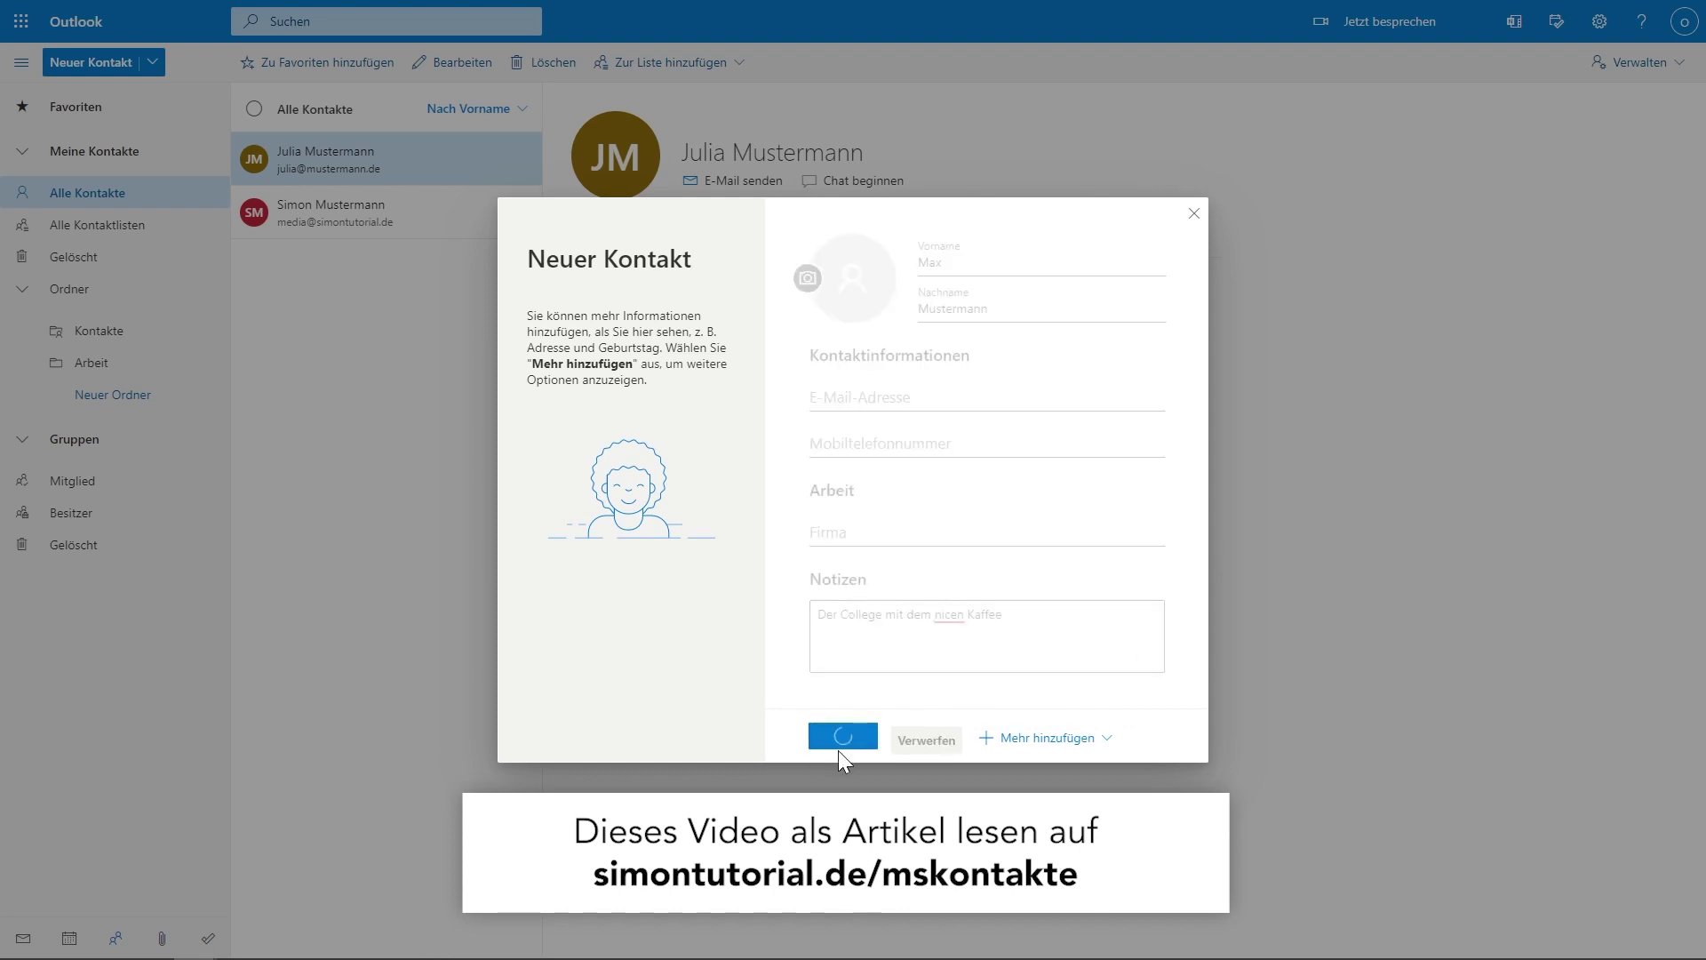